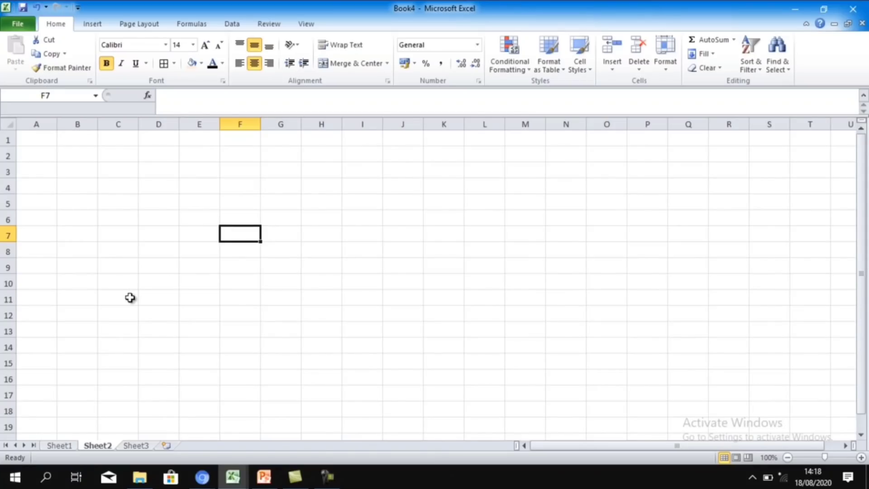
click(236, 485)
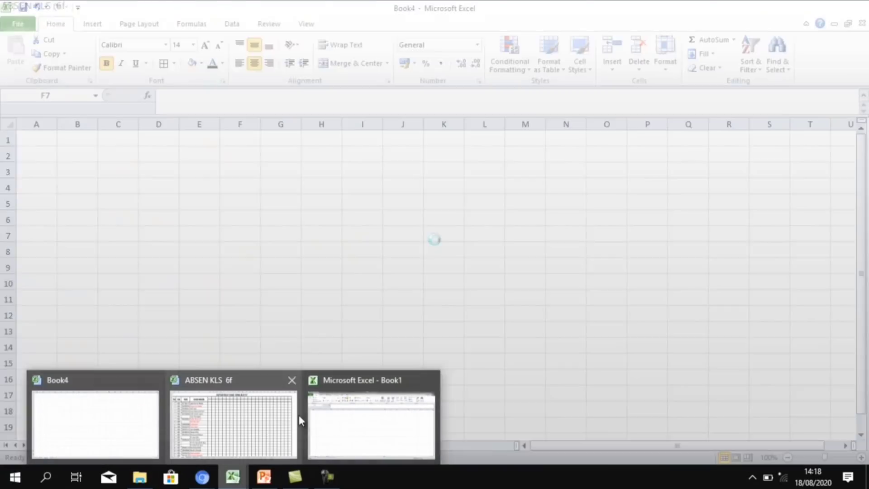
mouse_move(384, 411)
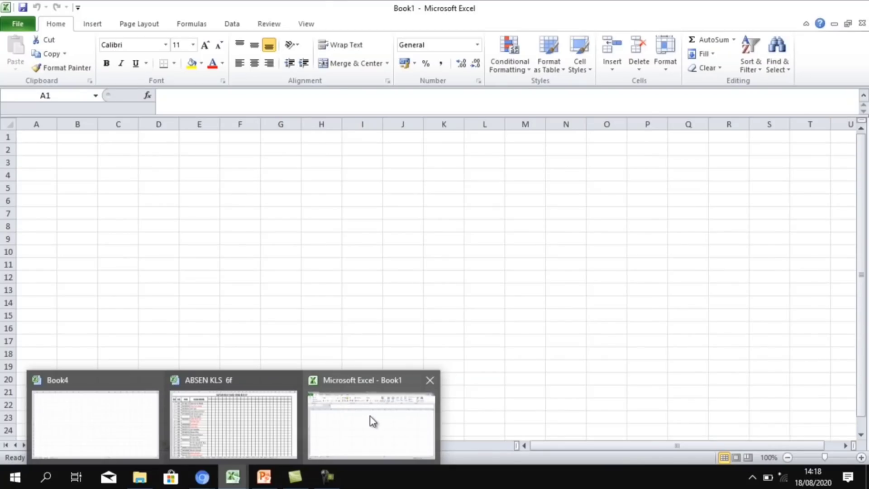
click(119, 250)
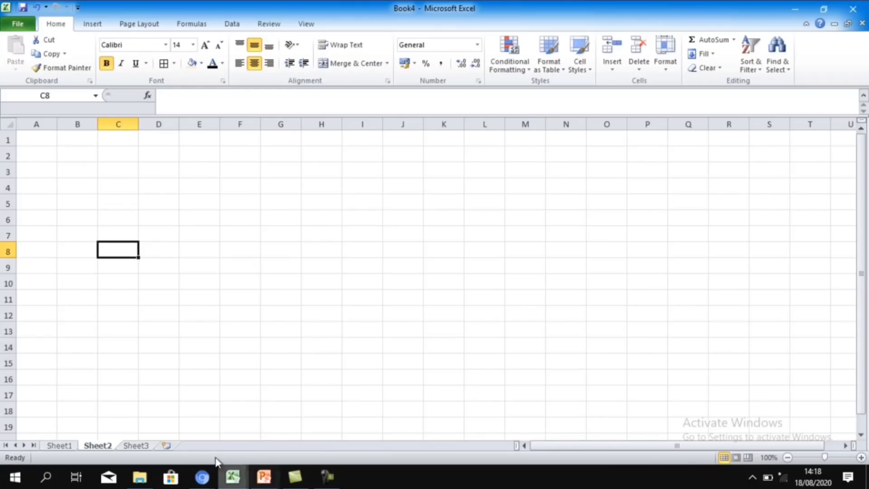
click(202, 218)
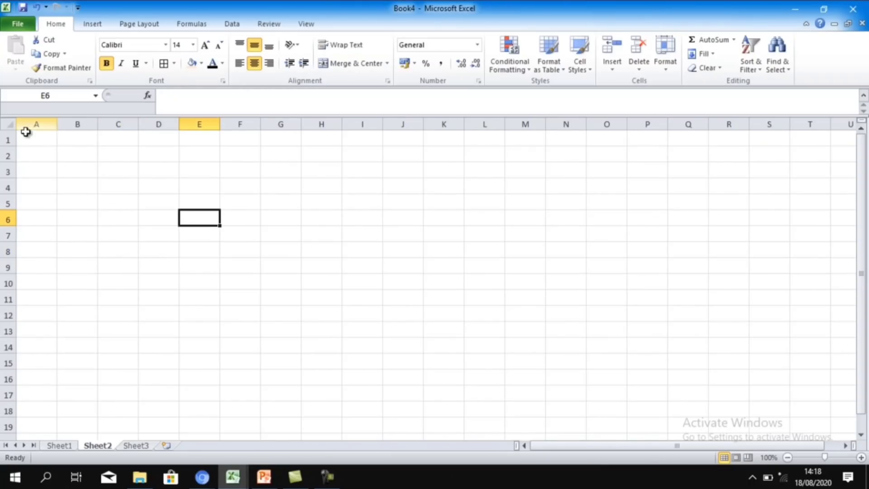
click(39, 148)
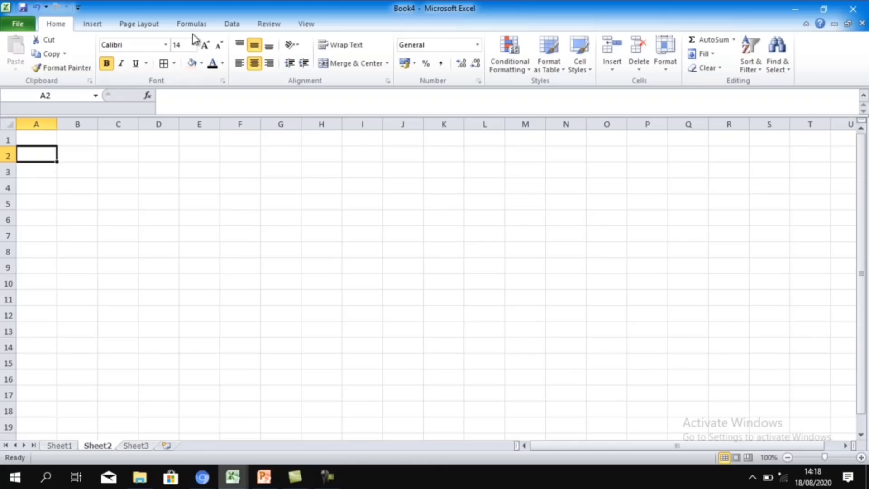
click(197, 188)
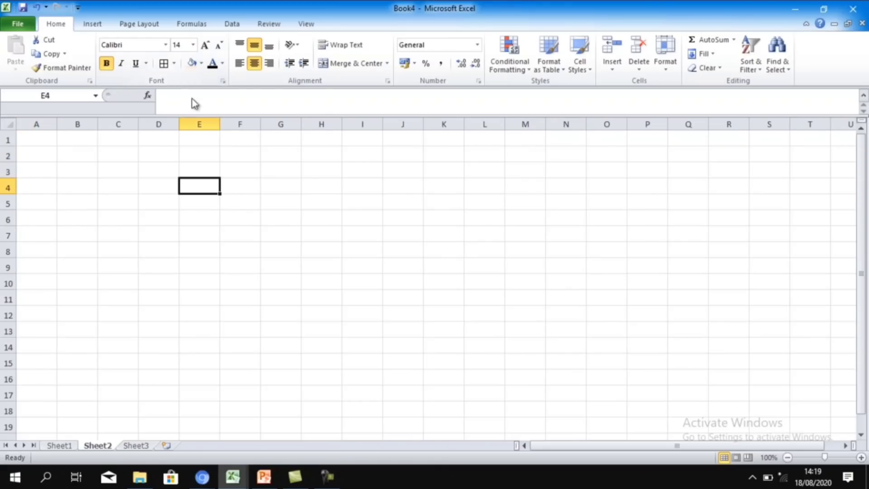
Step: Set the font size of all cells on Sheet2 to 12
click(192, 44)
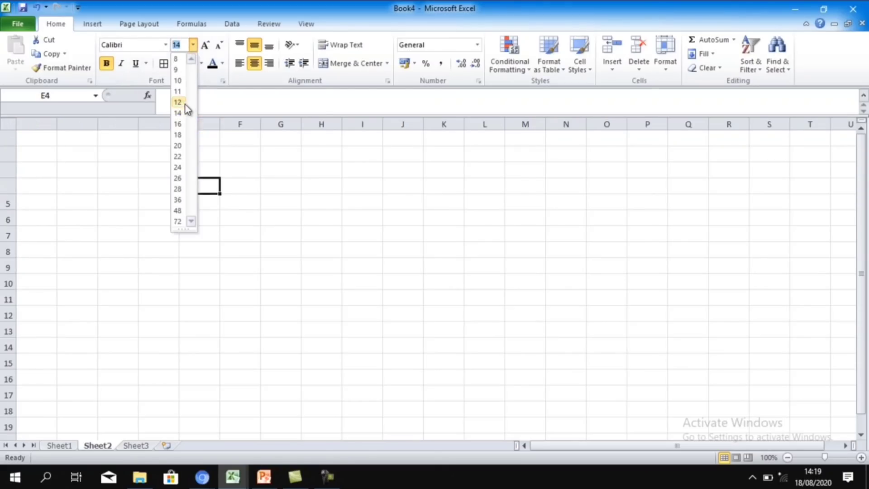
click(240, 233)
click(10, 123)
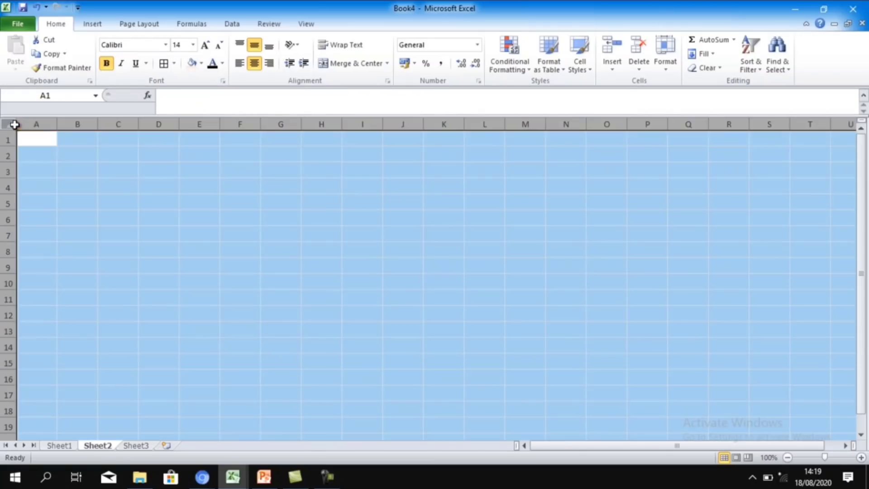
click(193, 45)
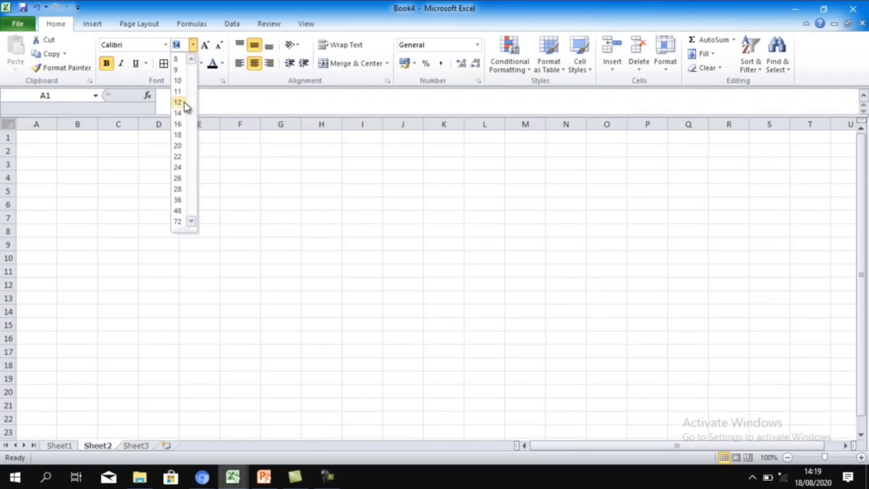
click(183, 114)
click(263, 287)
Step: Enter the title DAFTAR NILAI SISWA in cell A2
click(119, 227)
click(49, 162)
click(51, 176)
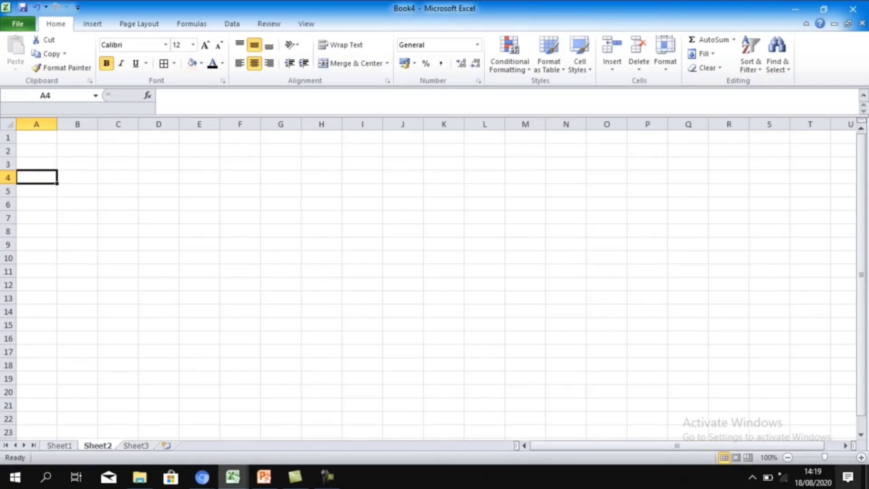
key(Up)
key(Up)
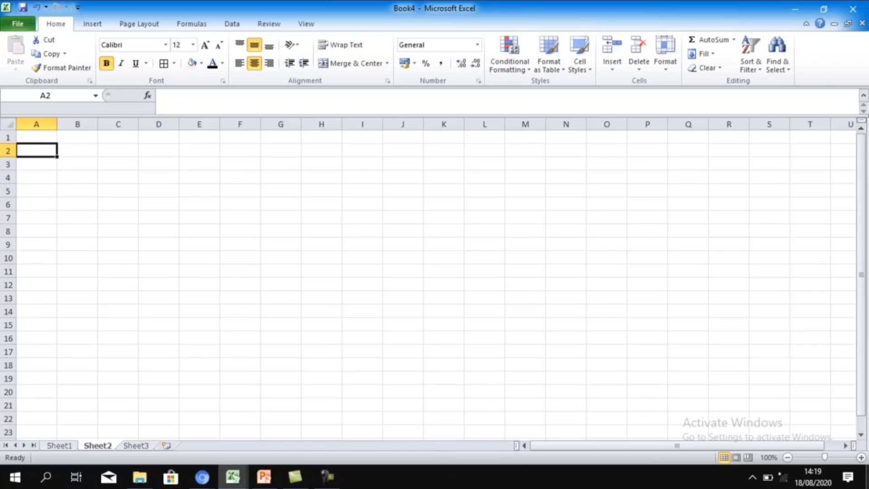
text(daftar)
key(BackSpace)
key(BackSpace)
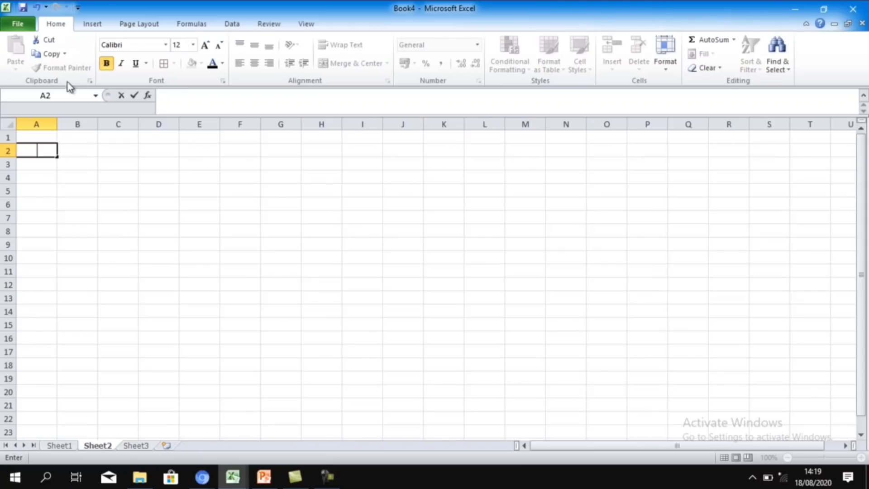
text(DAF)
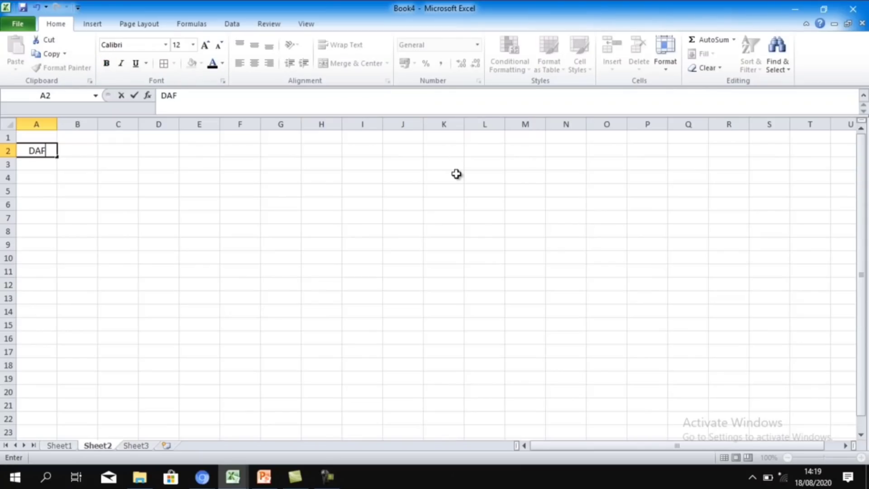
text(TAR NILAI SISWA)
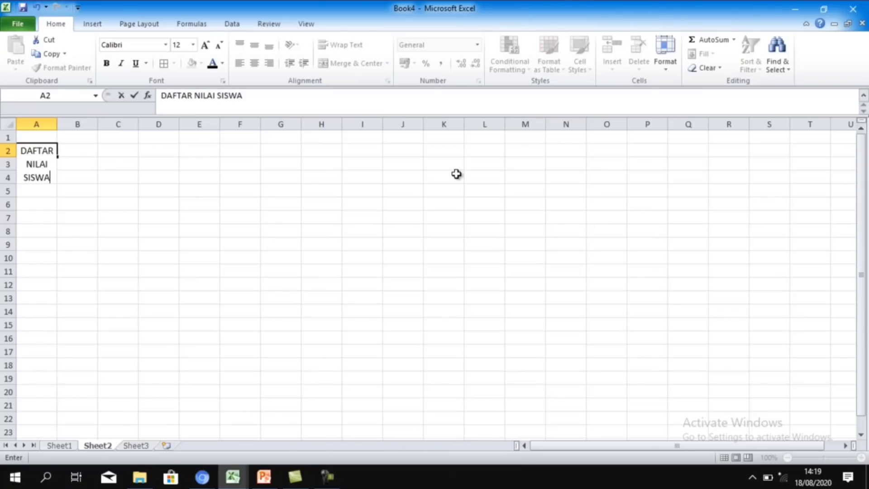
key(Return)
Step: Enter the second title line PENILAIAN HARIAN KELAS VI B in cell A3
text(PENI)
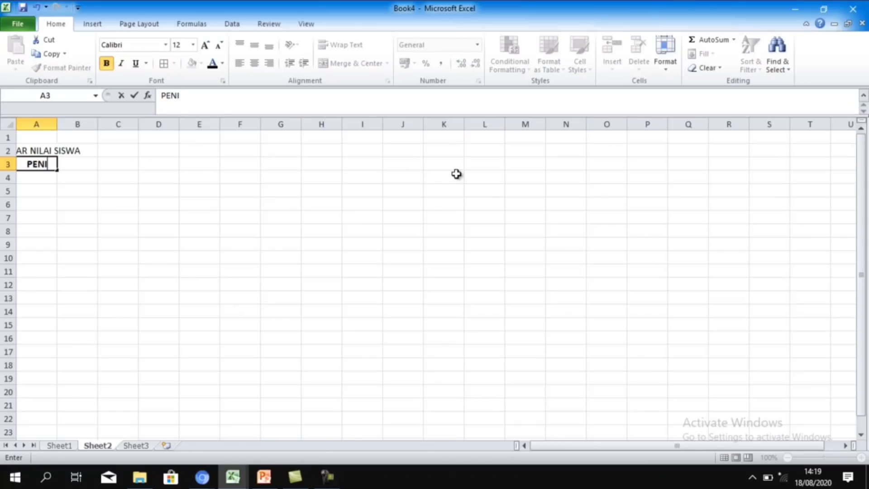
text(LAIAN)
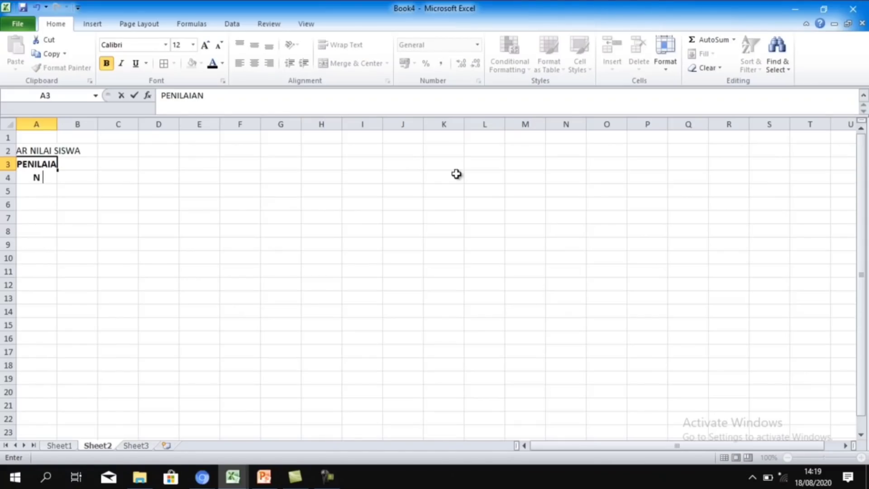
text( HARIA)
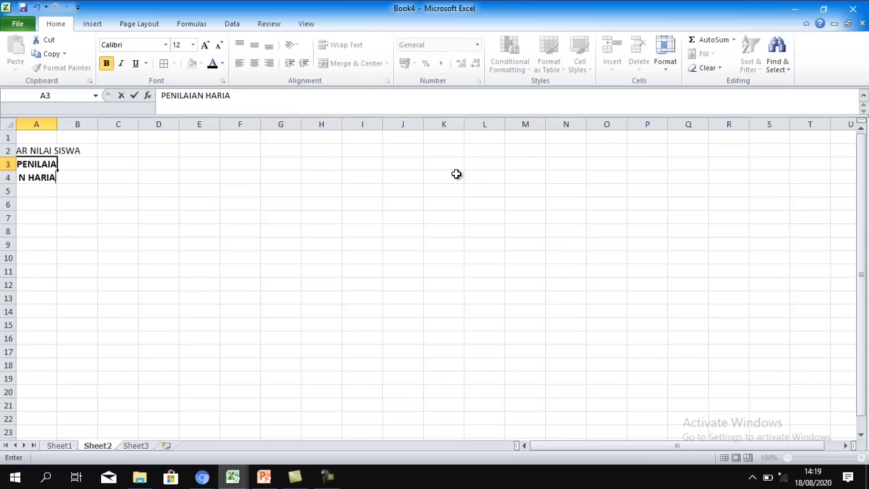
text(N KELAS vi)
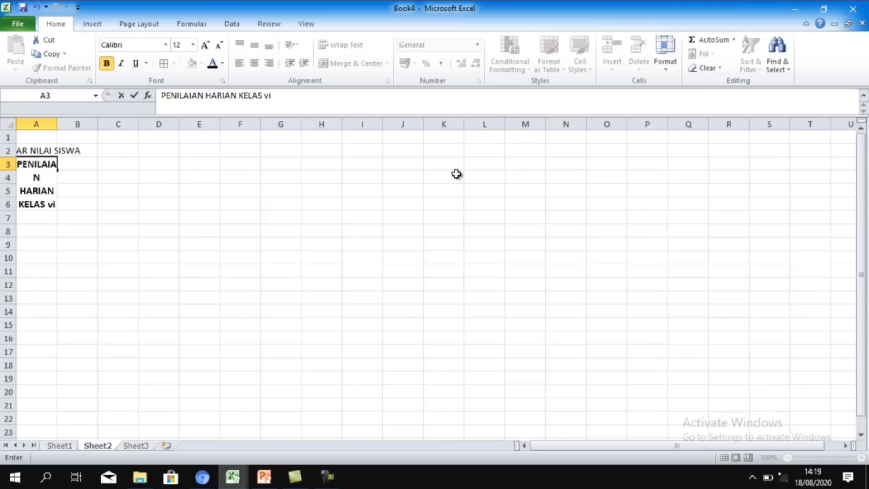
key(BackSpace)
key(BackSpace)
text(VI B)
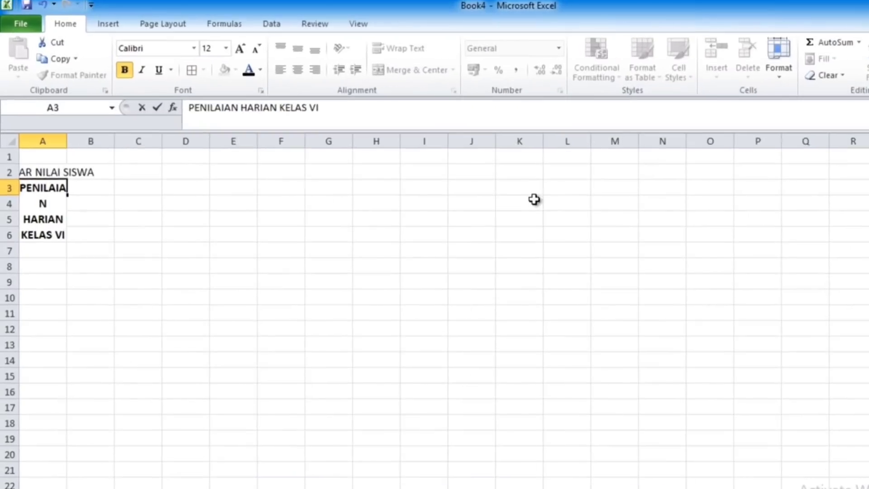
key(Return)
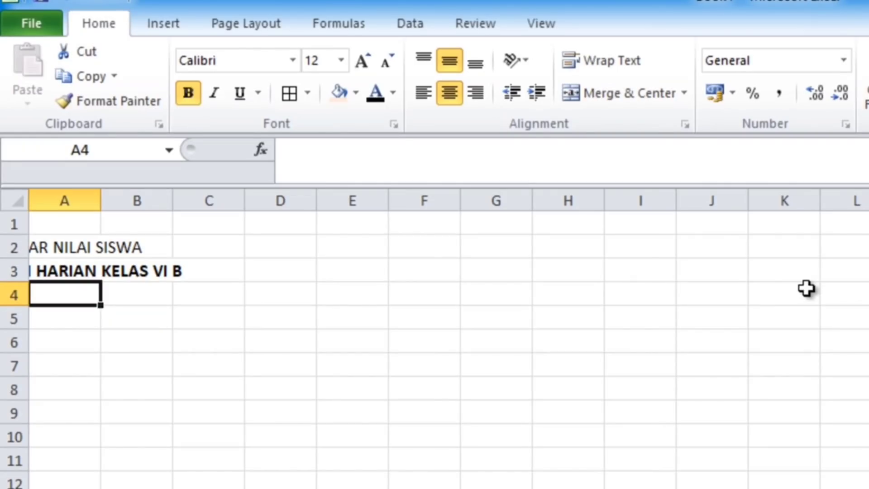
Step: Enter the third title line SEMESTER GANJIL TAHUN AJARAN 2020/2021 in cell A4
text(SEMEST)
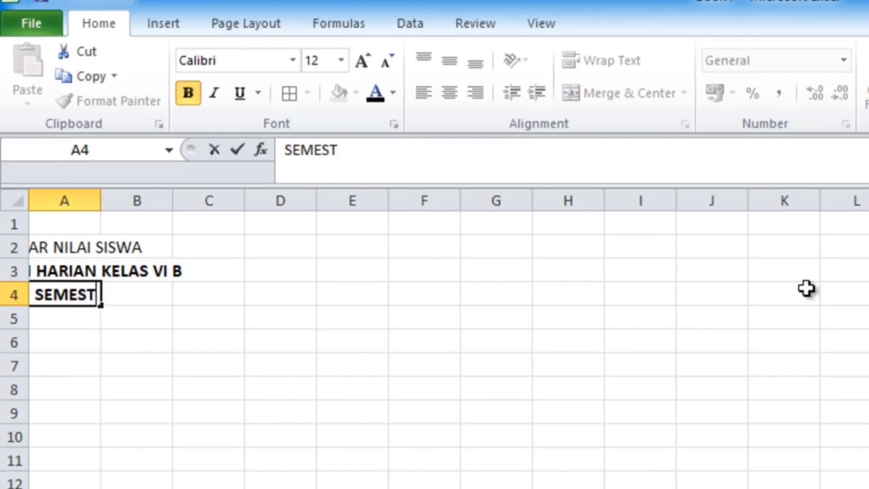
text(ER GANJIL)
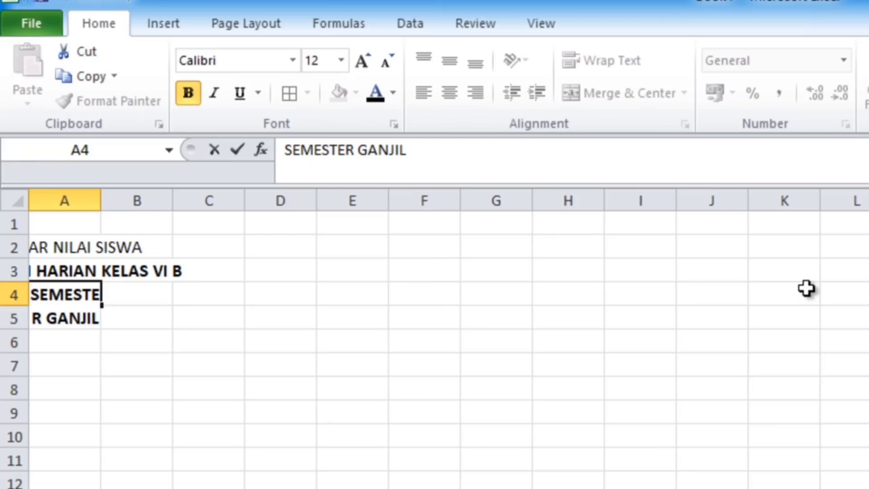
text( TAHUN)
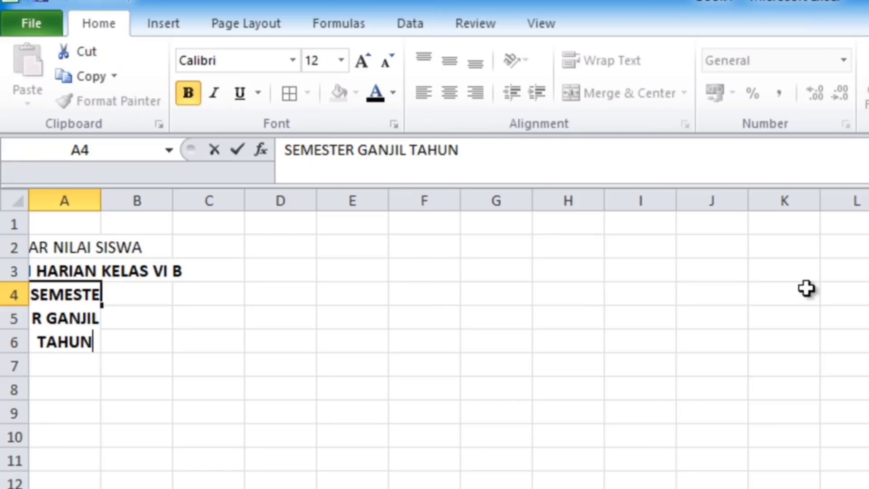
text( AJARAN 202)
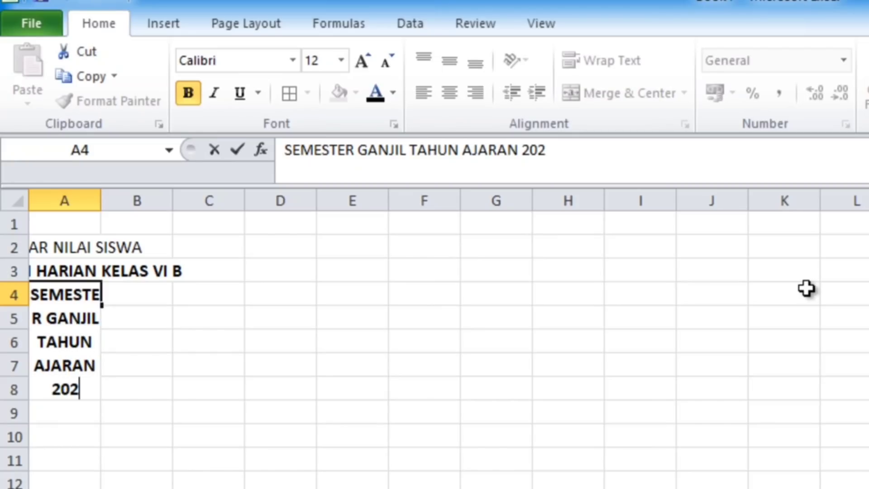
text(0/2021)
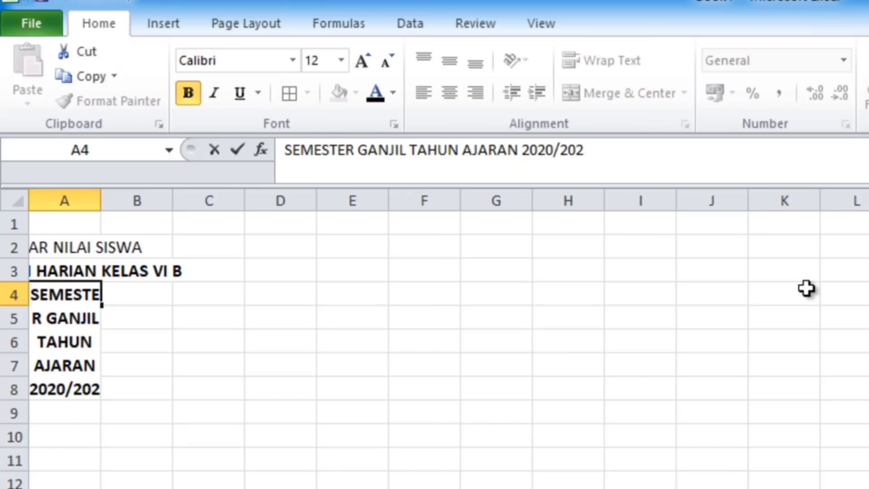
click(425, 488)
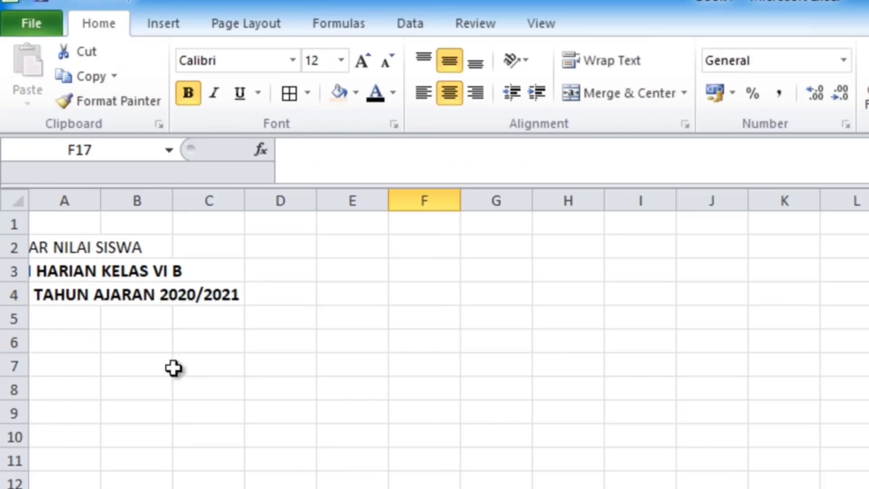
Step: Enter NO as the first column header in cell A6
click(70, 335)
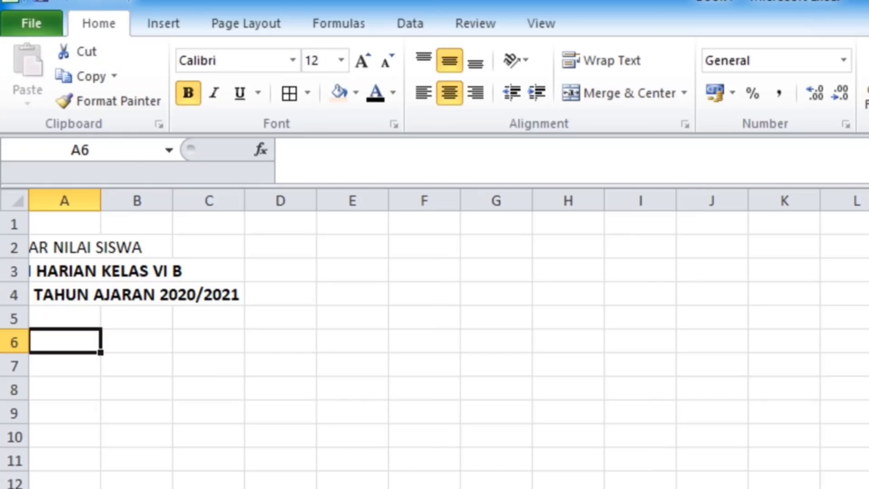
text(NO)
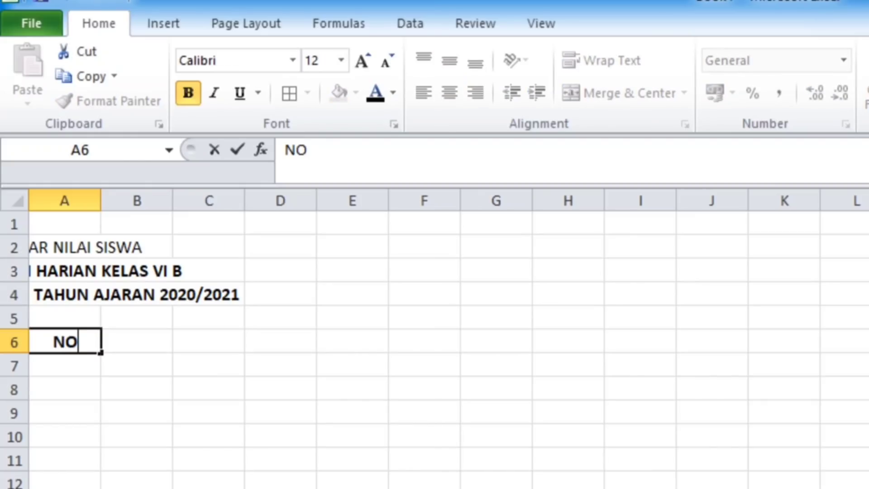
key(BackSpace)
text(.)
key(BackSpace)
text(O)
key(Tab)
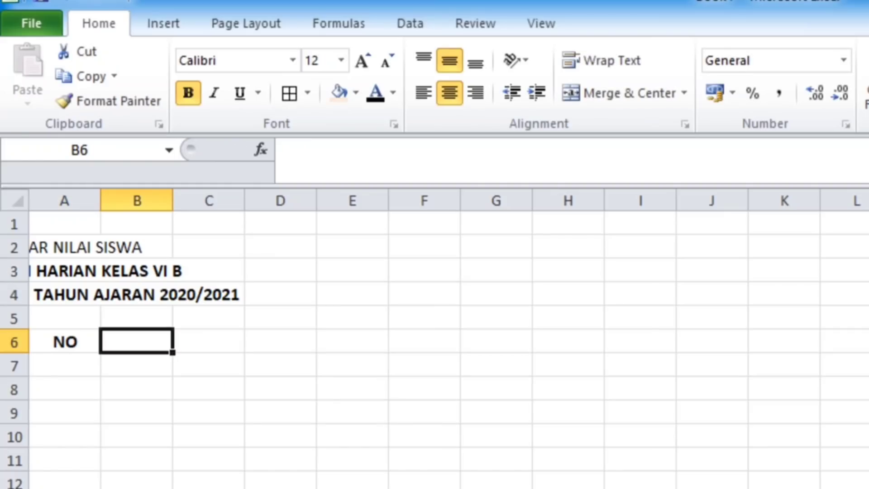
text(NAMA)
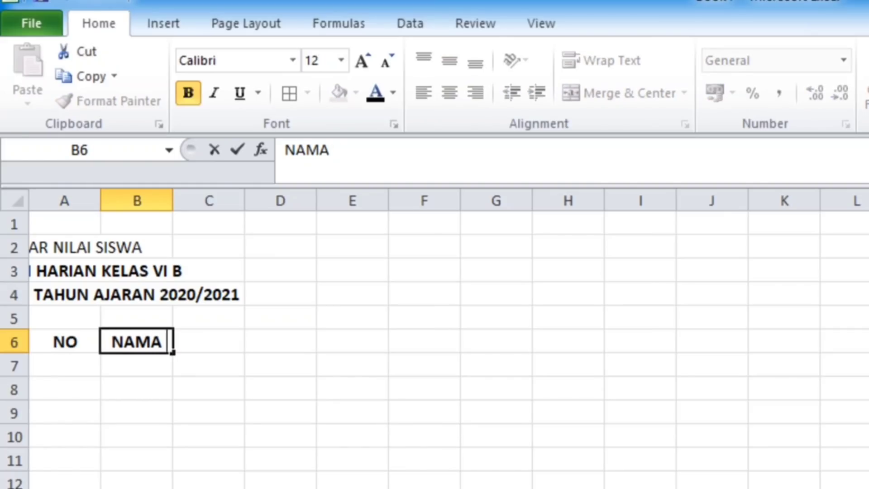
text( SISWA)
key(Tab)
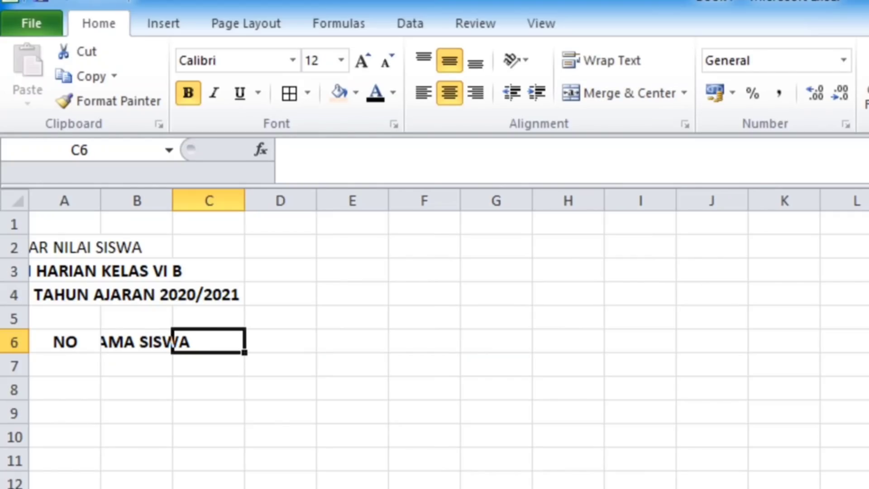
Step: Enter the column headers NIS in cell B6 and NISN in cell C6
key(BackSpace)
key(Return)
key(Up)
key(Left)
text(NIS)
key(Tab)
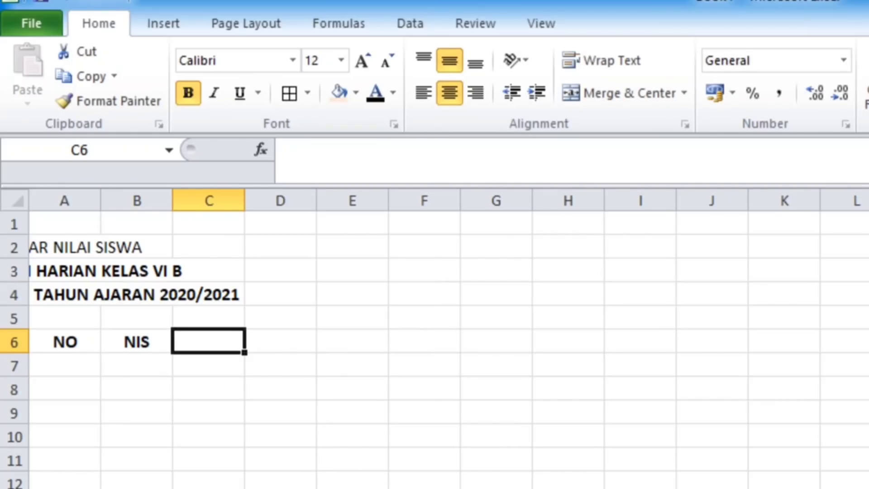
text(NISN)
key(Tab)
Step: Enter the column headers NAMA SISWA in cell D6 and L/P in cell E6
text(NAM)
text(S)
key(BackSpace)
text(A SISWA)
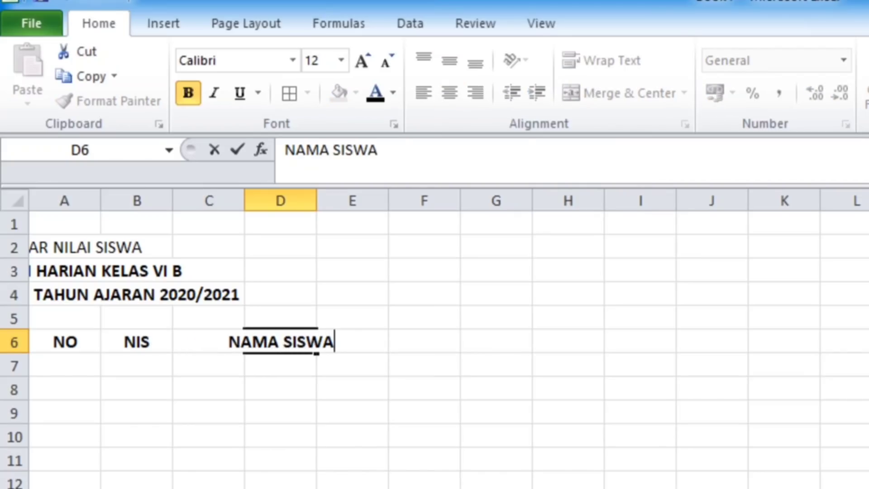
key(Tab)
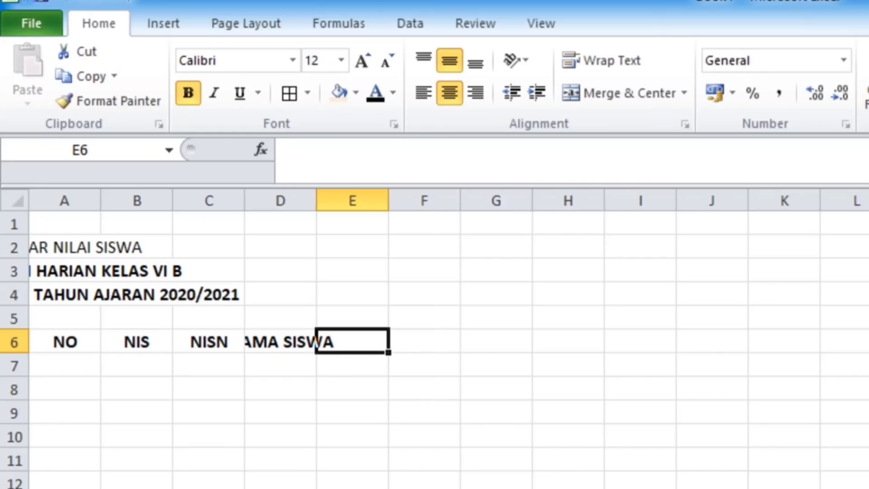
text(L/P)
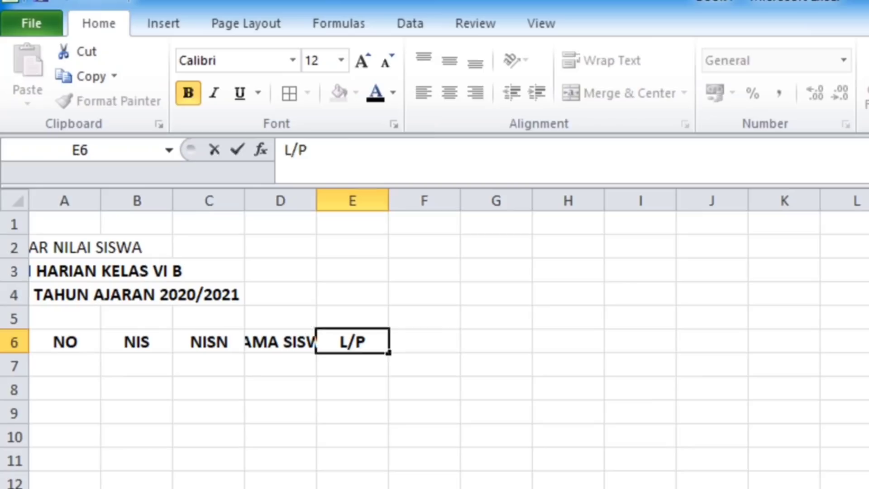
key(Tab)
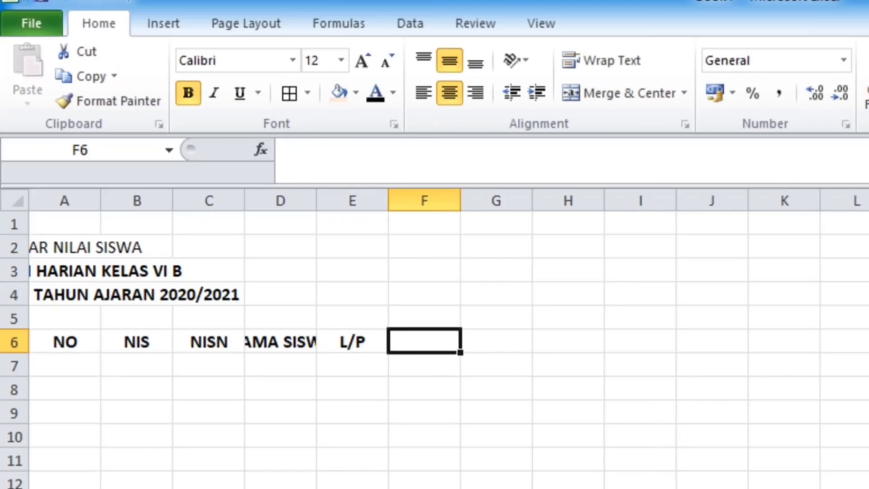
Step: Enter the group header DAFTAR NILAI in cell F6
text(DAFA)
key(BackSpace)
text(TAR NILAI)
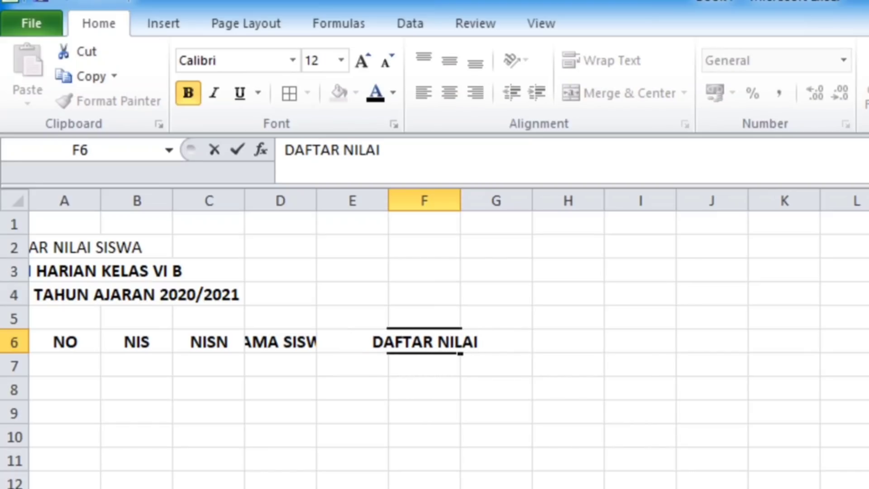
key(Return)
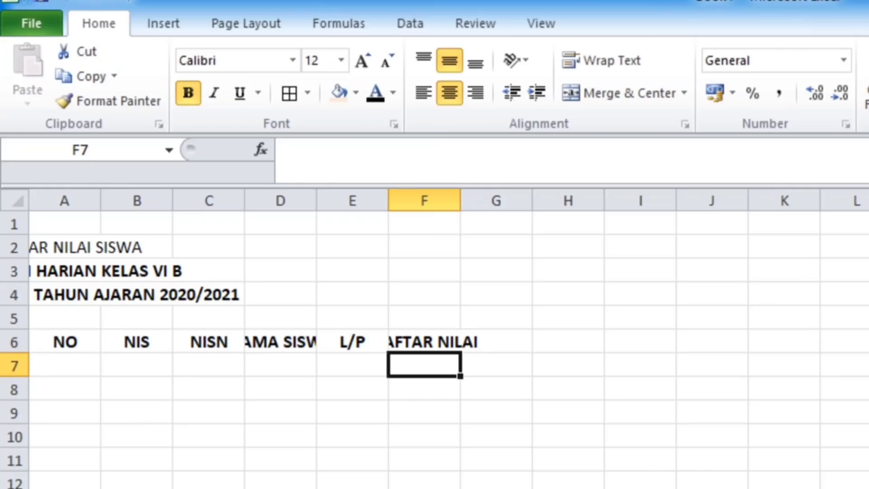
Step: Enter the subheaders TEMA 1, TEMA 2, TEMA 3 and TEMA 4 in cells F7 to I7
text(TEMA)
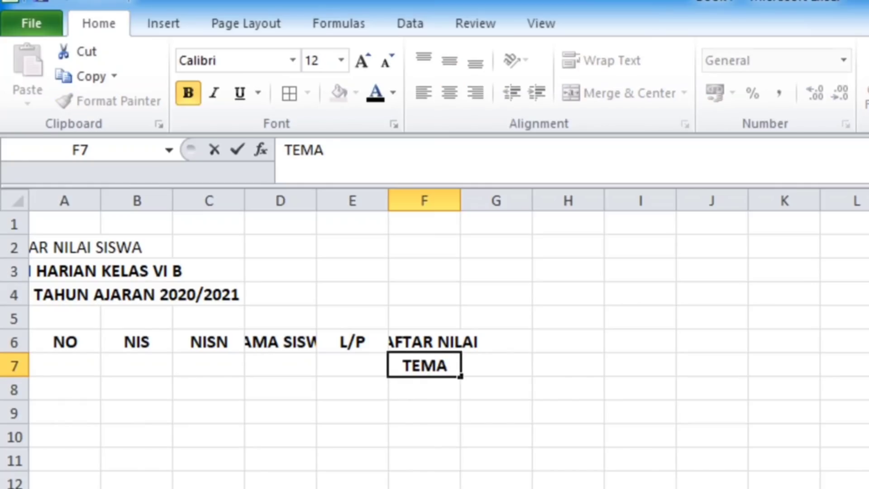
text( 1)
key(Tab)
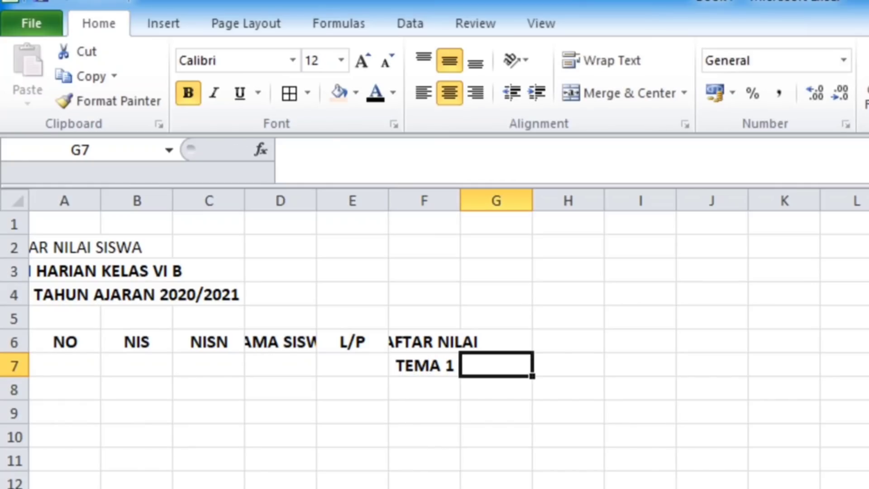
text(TEMA 2)
key(Tab)
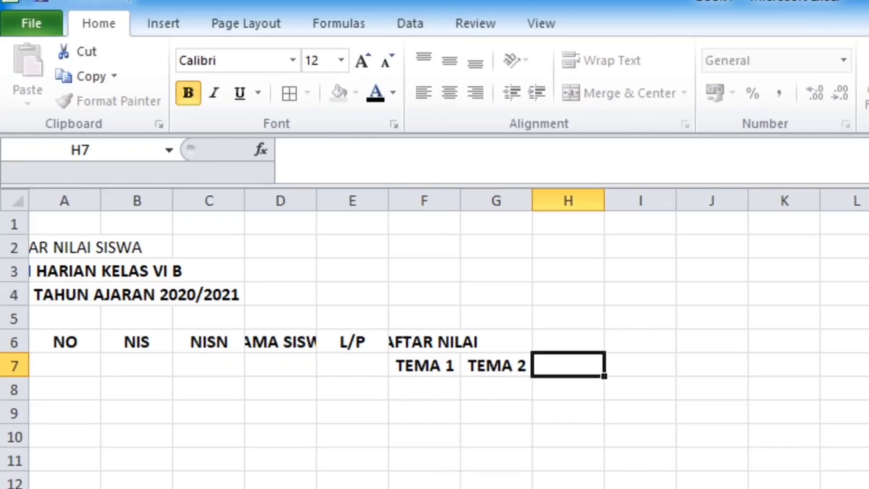
text(TEMA 3)
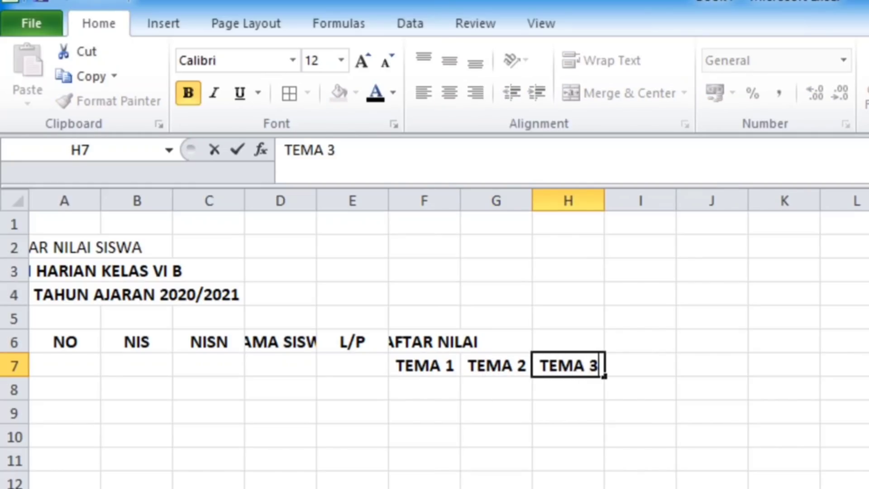
key(Tab)
text(TE)
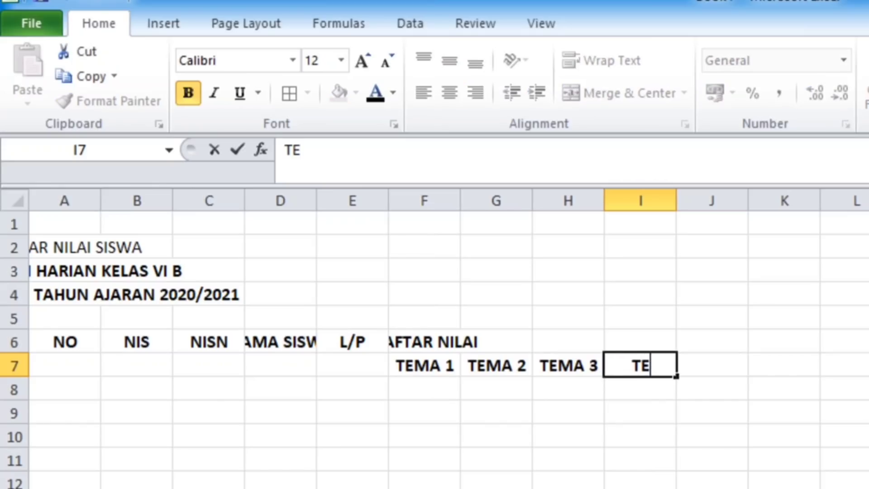
text(MA 4)
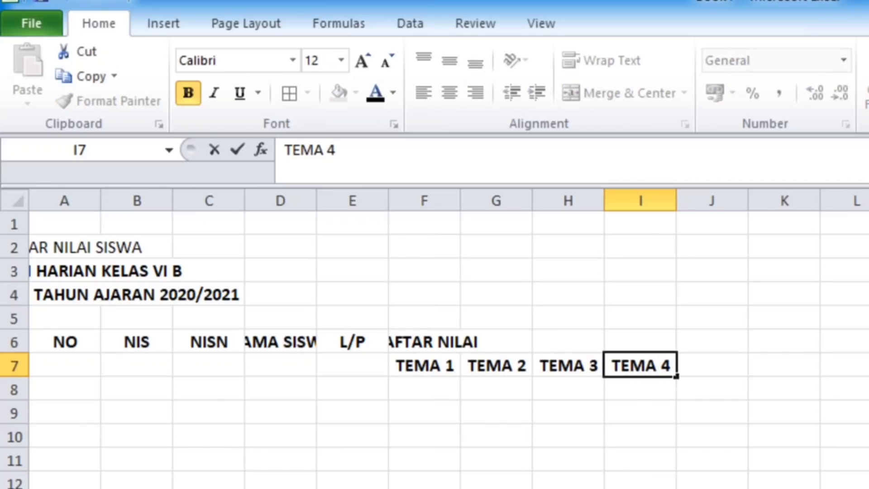
key(Return)
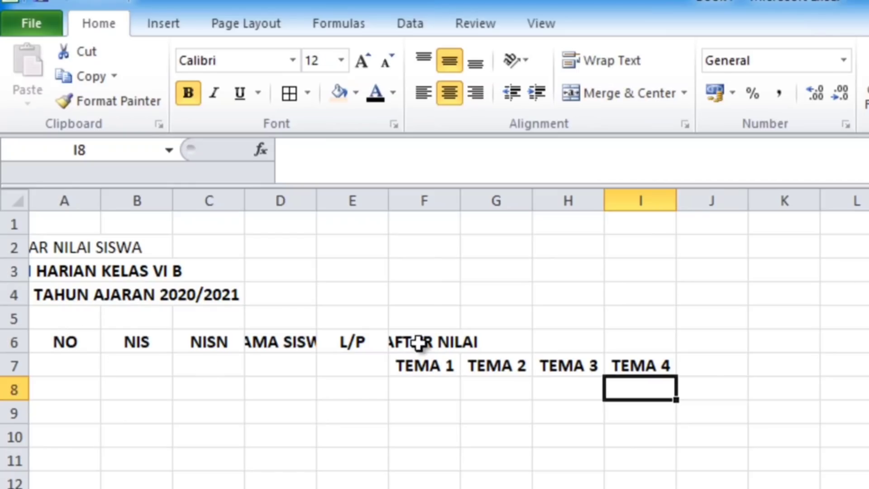
drag(157, 298, 175, 300)
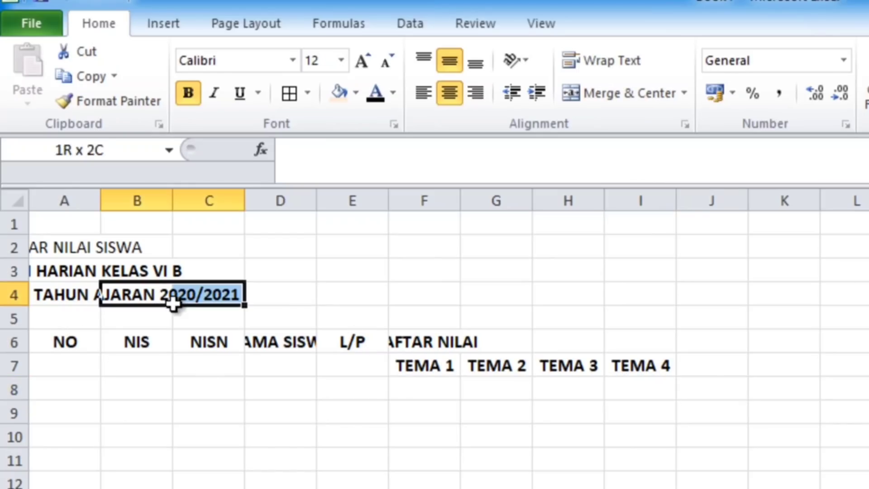
click(44, 335)
click(428, 248)
drag(638, 395, 636, 409)
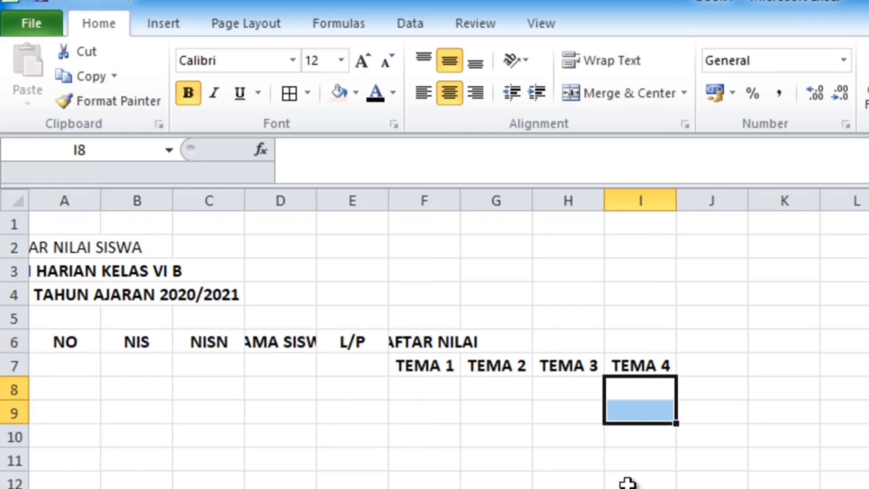
Step: Enter the column headers JUMLAH in cell J6 and RATA-RATA in cell K6
click(703, 365)
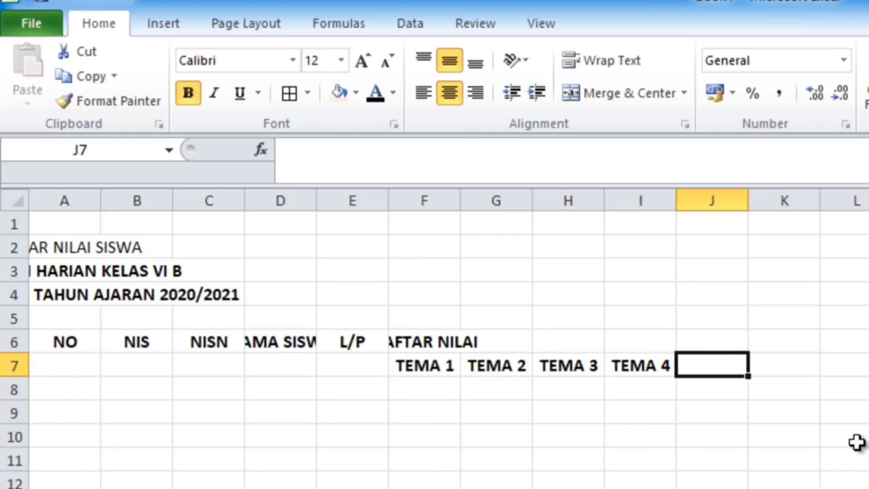
key(Up)
text(JUMLAH)
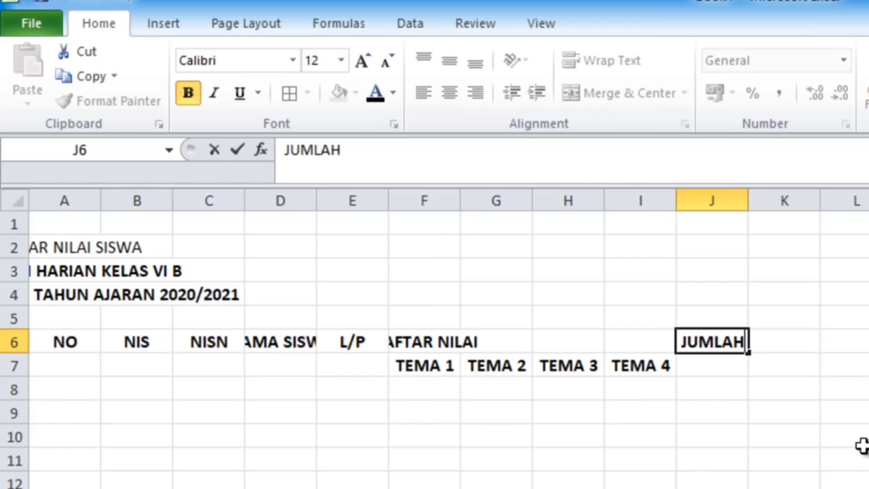
key(Tab)
text(RAT)
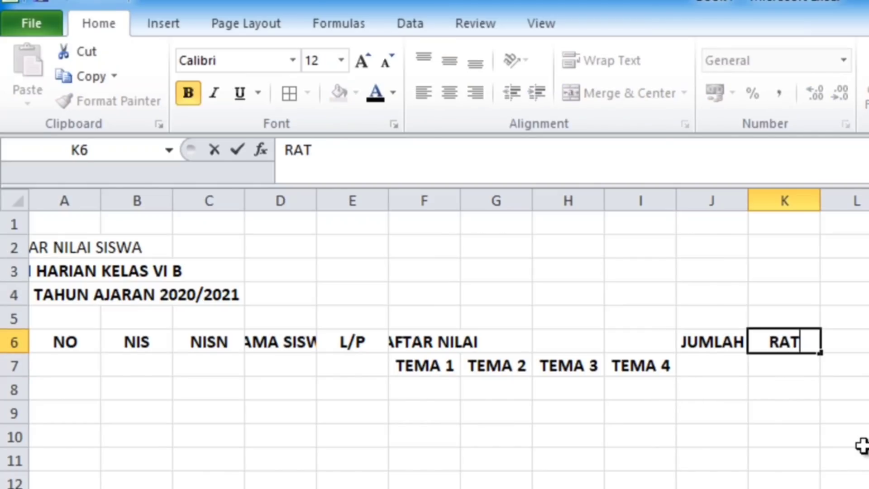
text(A-RATA)
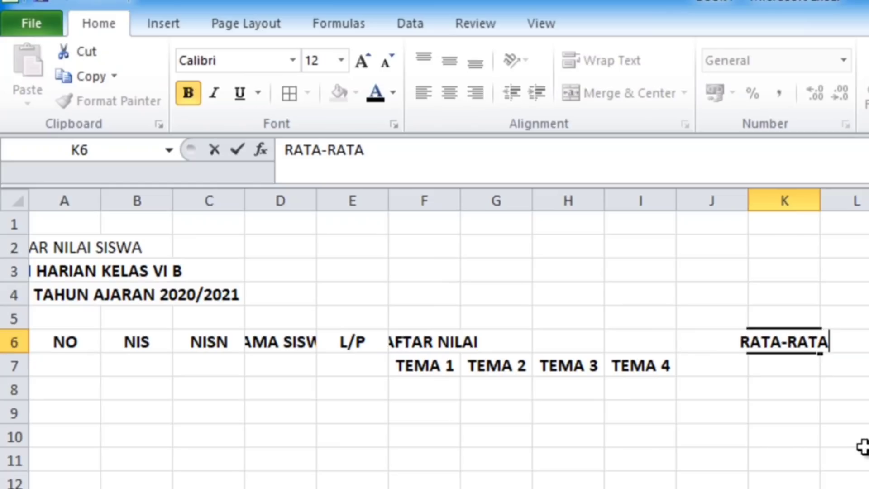
drag(868, 412, 868, 390)
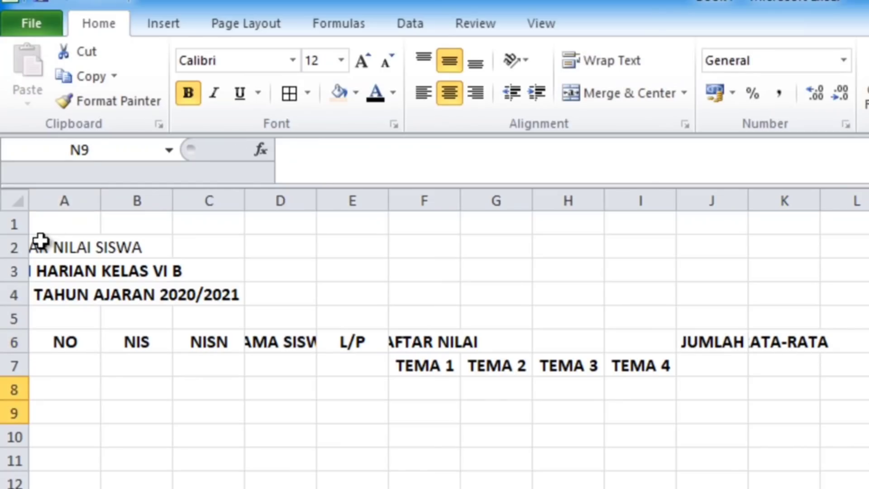
Step: Left-align the three title lines in cells A2 to A4
drag(40, 244, 41, 300)
click(429, 86)
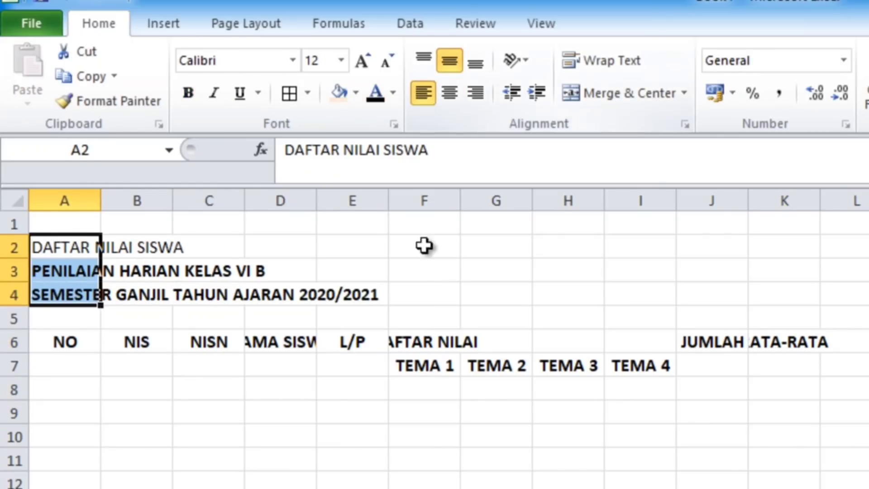
click(538, 297)
click(207, 488)
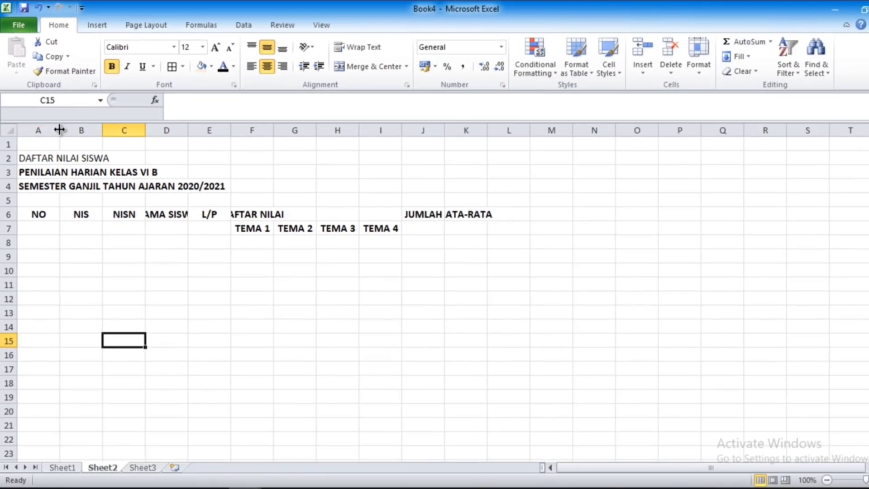
Step: Narrow column A slightly and apply bold to all cells of the sheet
drag(63, 136, 53, 136)
click(206, 269)
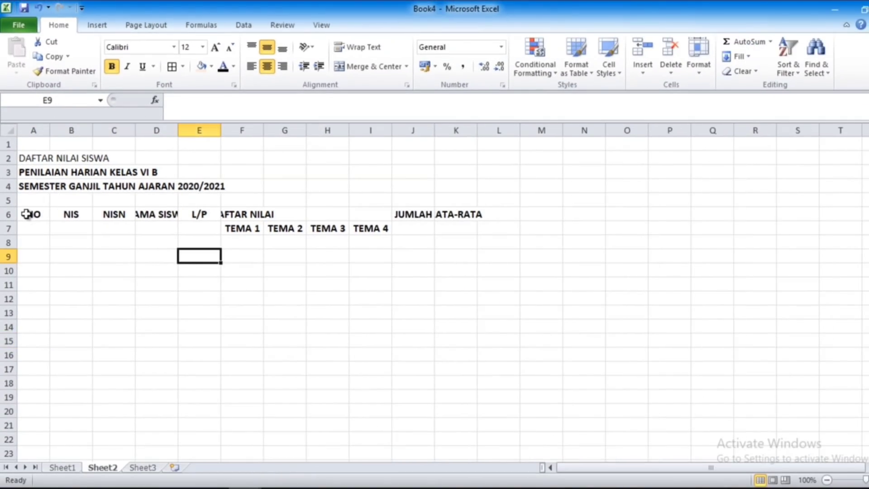
click(9, 135)
click(111, 67)
click(111, 67)
click(163, 314)
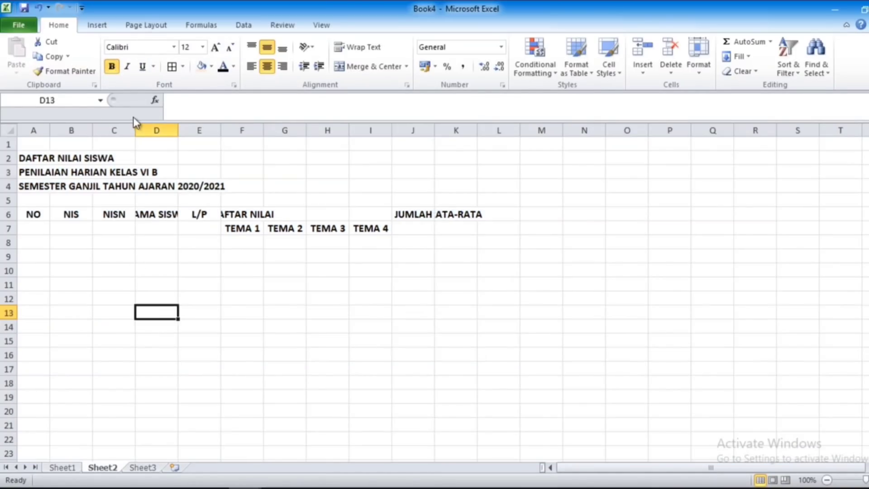
Step: Widen column D to fit the NAMA SISWA header and column F to fit the DAFTAR NILAI header
drag(133, 127, 222, 127)
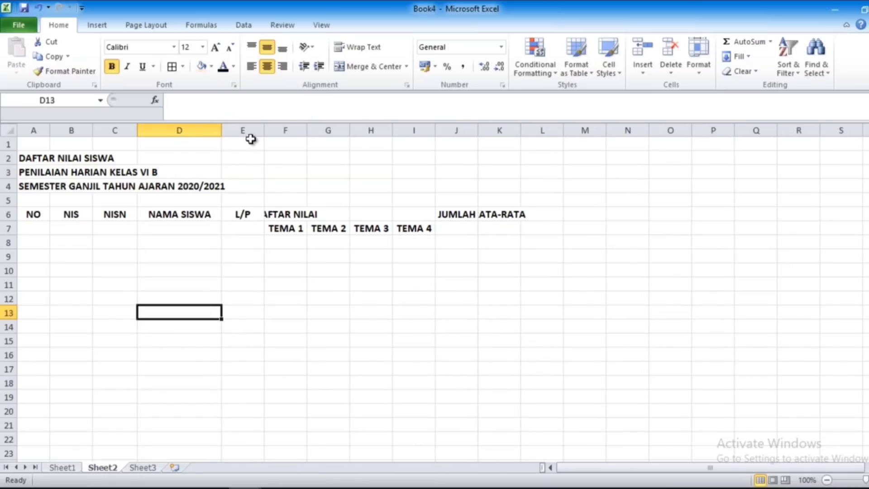
drag(307, 127, 323, 128)
click(447, 298)
click(240, 299)
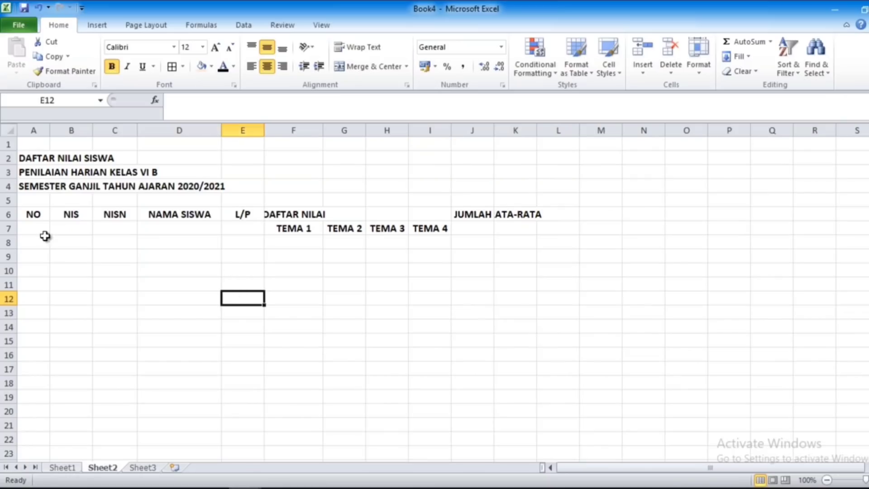
drag(322, 127, 338, 127)
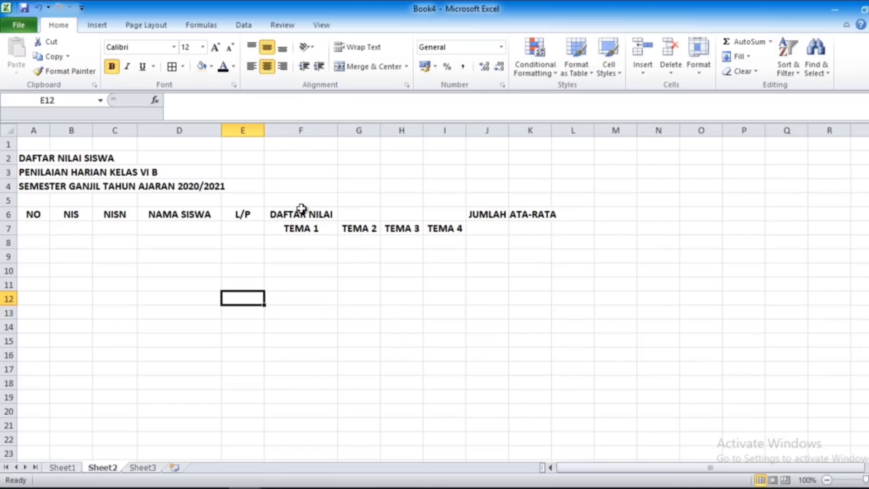
Step: Merge and center the DAFTAR NILAI header across cells F6 to I6, above the four TEMA subheaders
drag(278, 214, 446, 219)
click(299, 270)
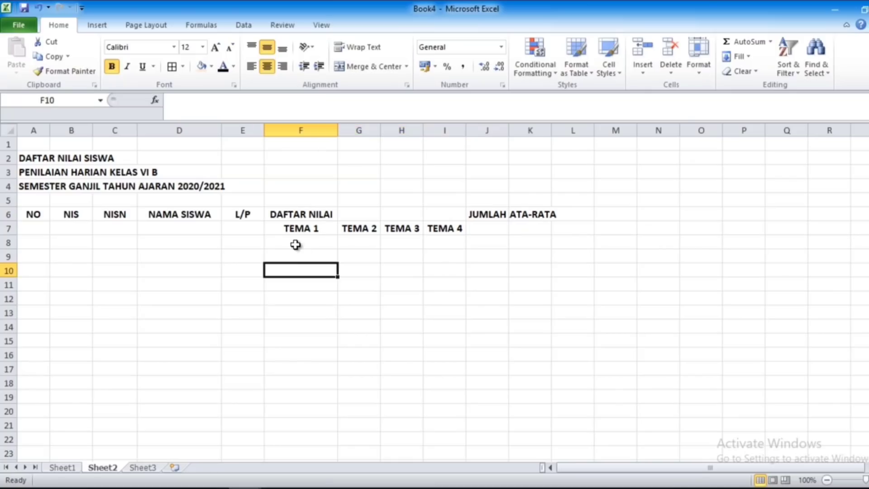
click(291, 215)
drag(308, 213, 443, 219)
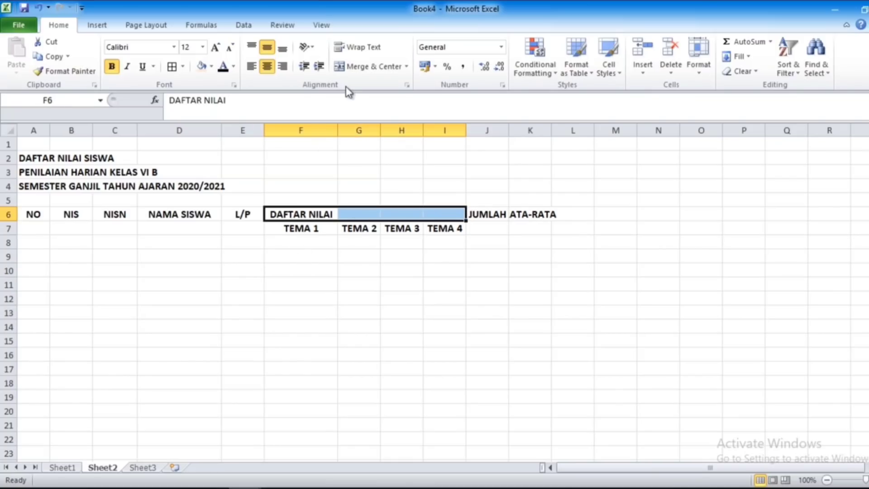
click(342, 67)
click(402, 312)
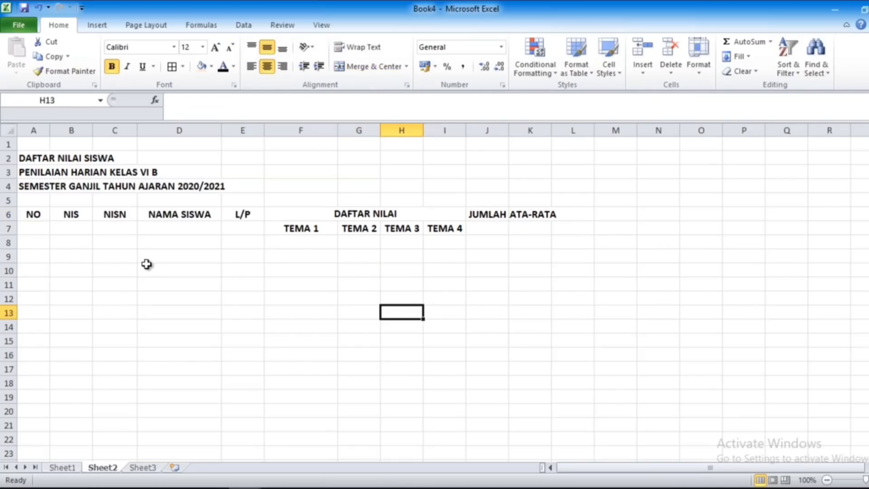
Step: Merge and center each of the headers NO, NIS, NISN, NAMA SISWA and L/P vertically over rows 6 and 7
drag(31, 215, 37, 225)
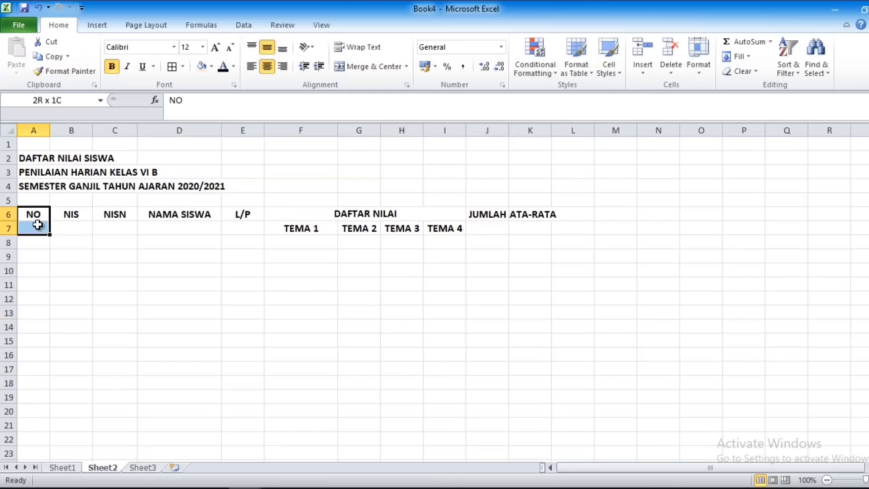
click(340, 66)
click(131, 298)
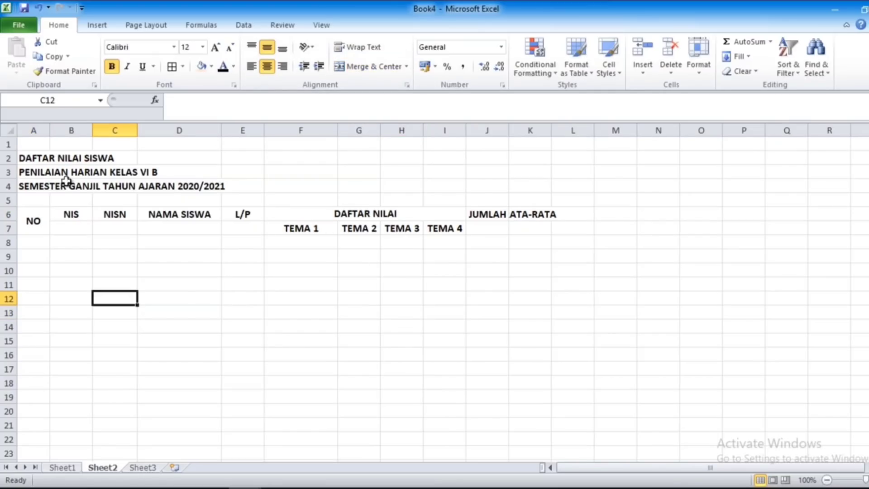
drag(73, 212, 166, 229)
click(341, 66)
click(344, 66)
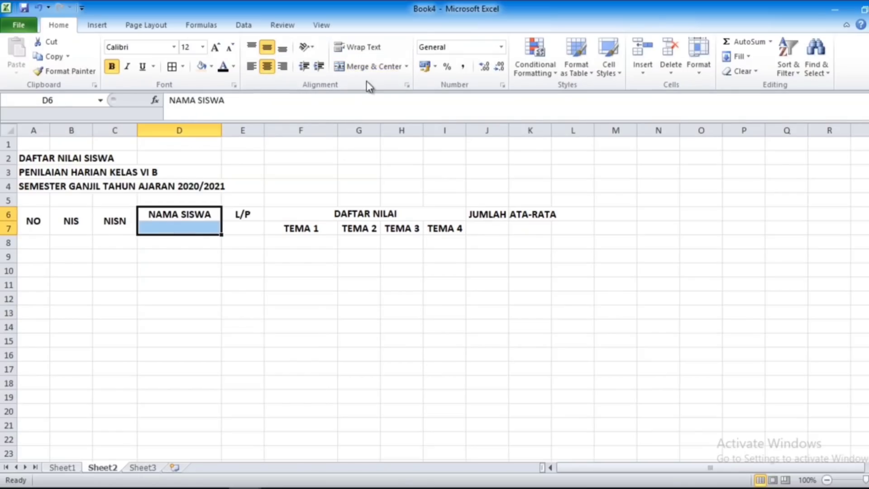
click(367, 66)
drag(243, 214, 250, 227)
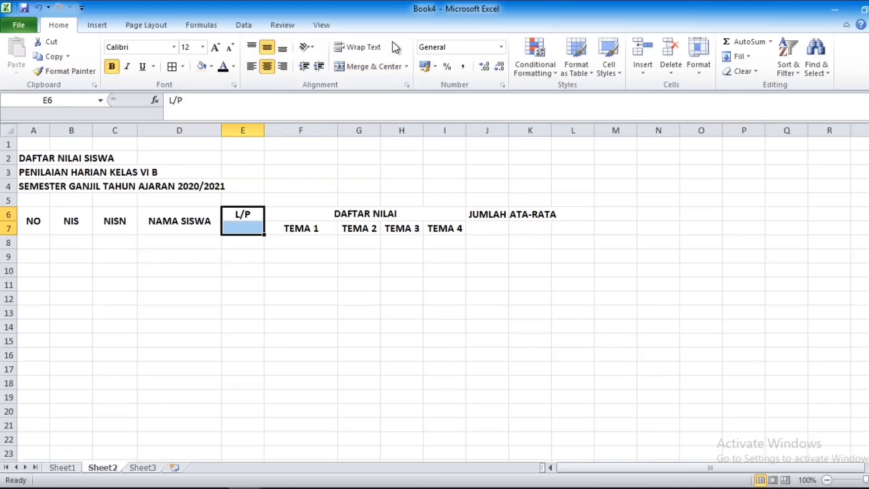
click(378, 71)
Step: Widen columns J and K to fit the JUMLAH and RATA-RATA headers
click(575, 314)
drag(508, 130, 605, 131)
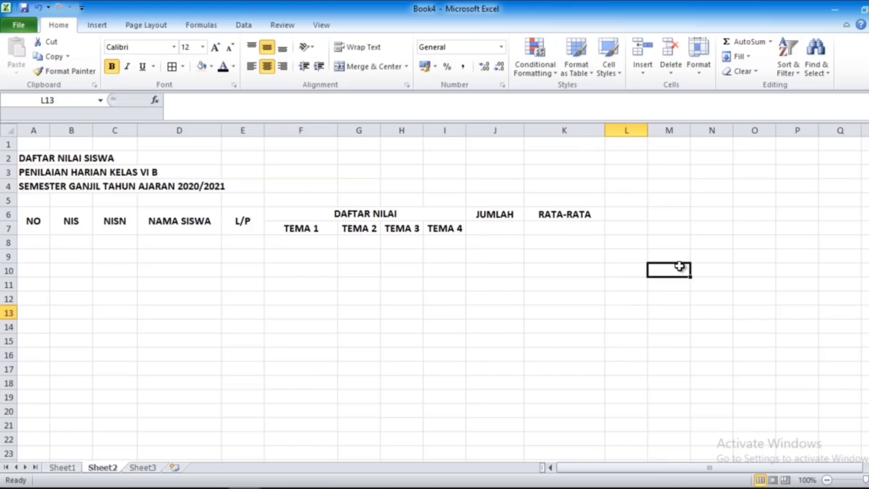
Step: Enter the row numbers 1 and 2 in cells A8 and A9 under the NO header
click(130, 297)
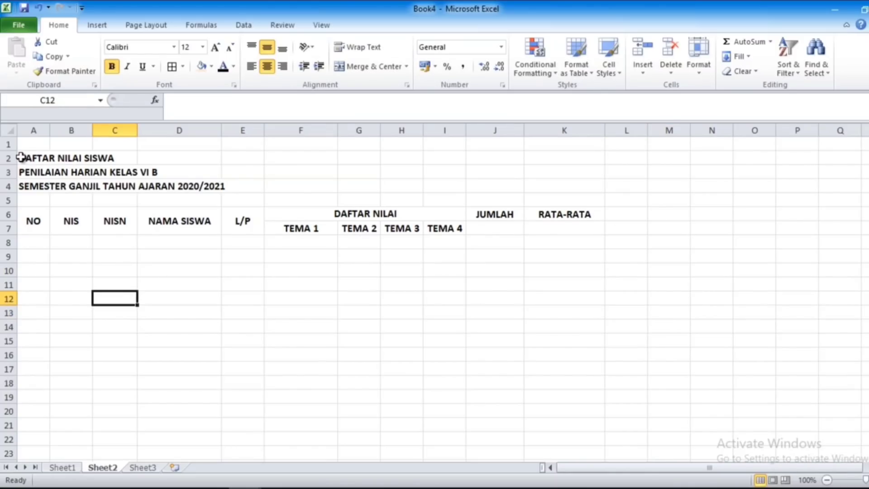
click(281, 320)
click(35, 244)
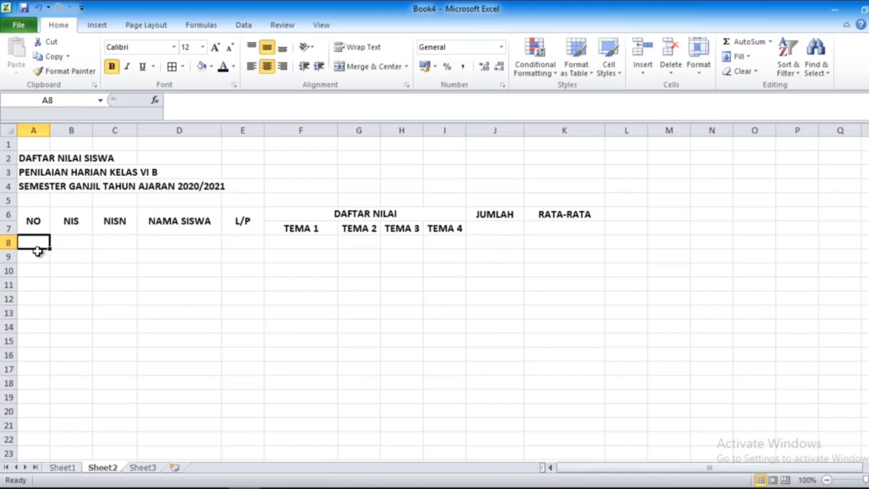
text(1)
key(Return)
text(2)
key(Return)
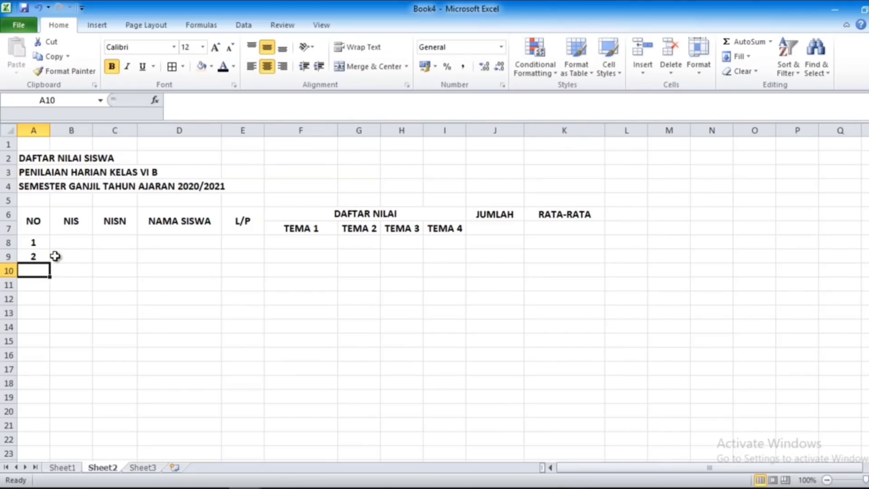
Step: Fill the number series from A8 and A9 down column A to 43 in cell A50
text(3)
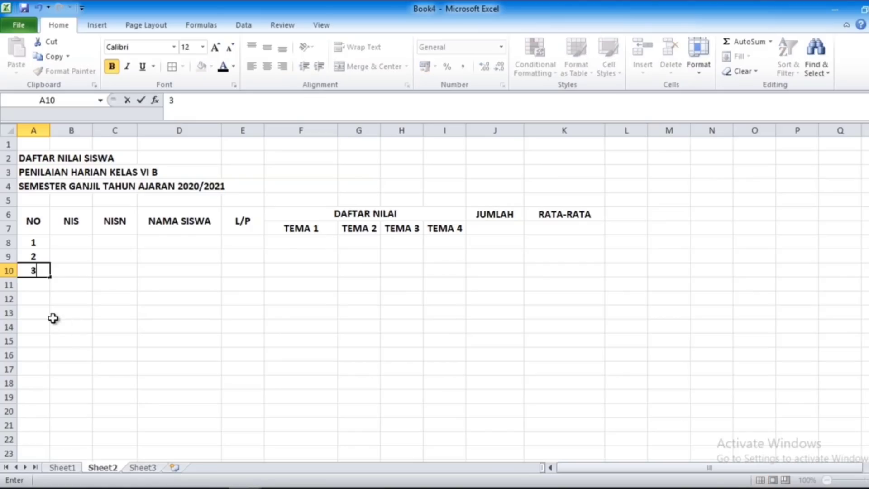
click(55, 315)
drag(26, 257, 36, 271)
drag(33, 236, 36, 256)
click(36, 277)
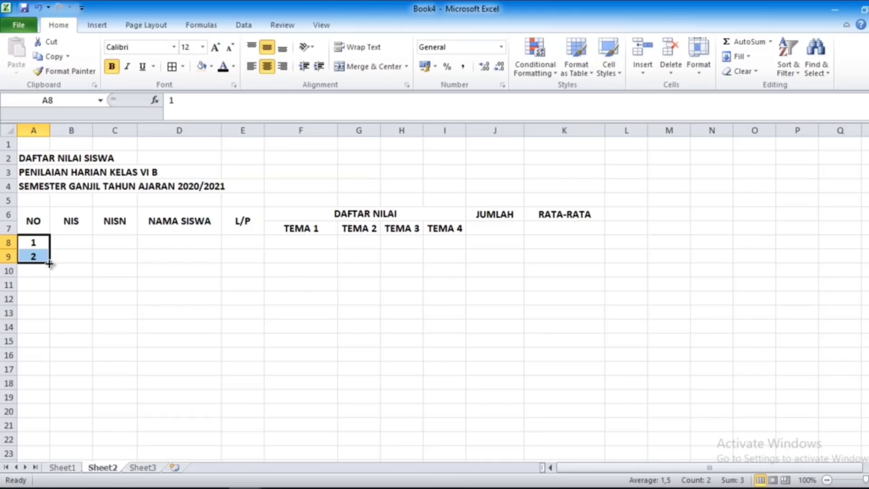
drag(48, 262, 48, 291)
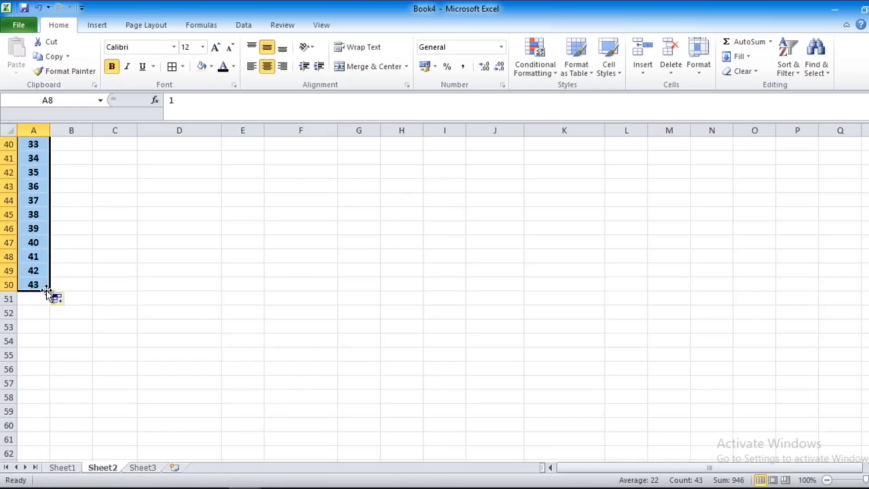
scroll(84, 228, up, 13)
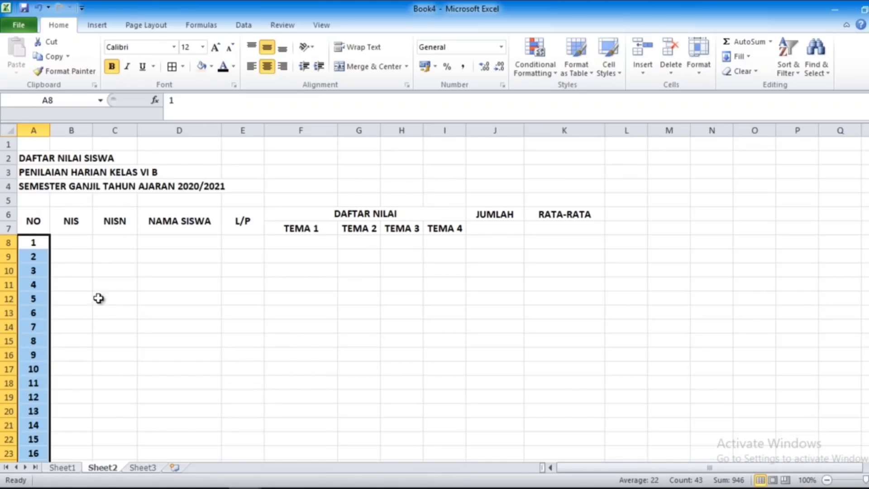
click(79, 253)
click(160, 297)
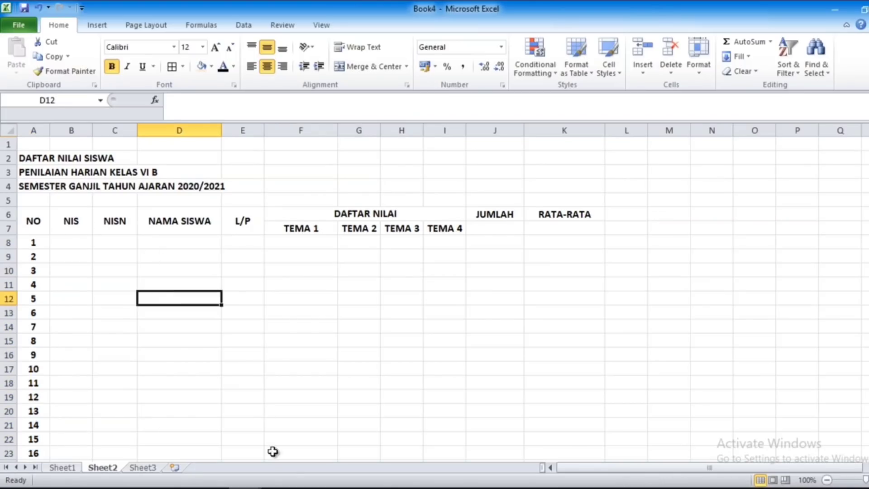
Step: Switch to the ABSEN KLS 6f workbook and copy all students' NIS, NISN and name data, starting at cell B4
mouse_move(245, 488)
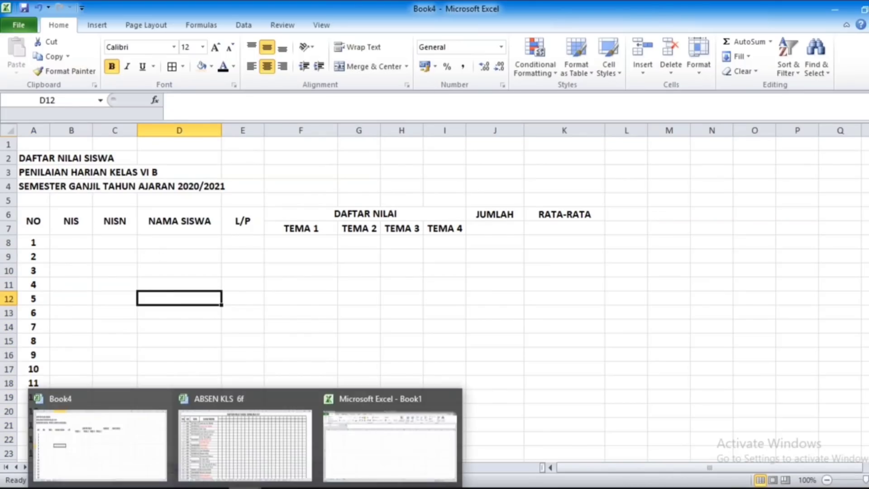
click(257, 448)
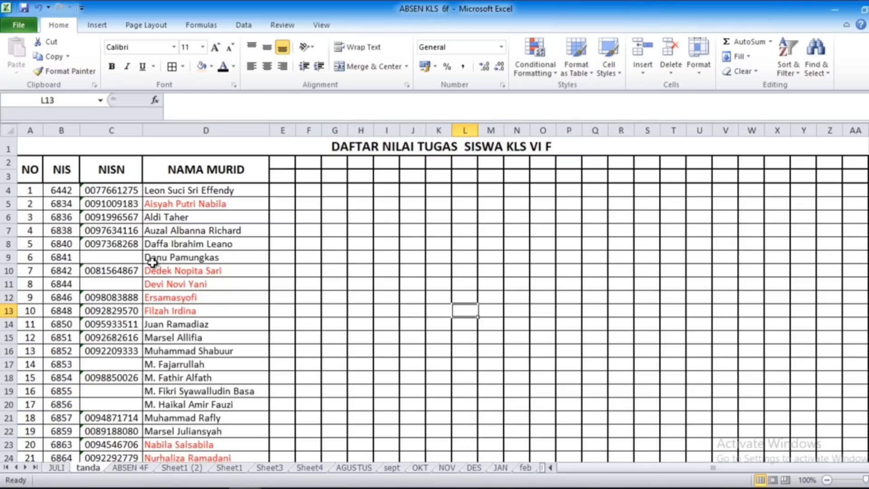
drag(60, 191, 184, 229)
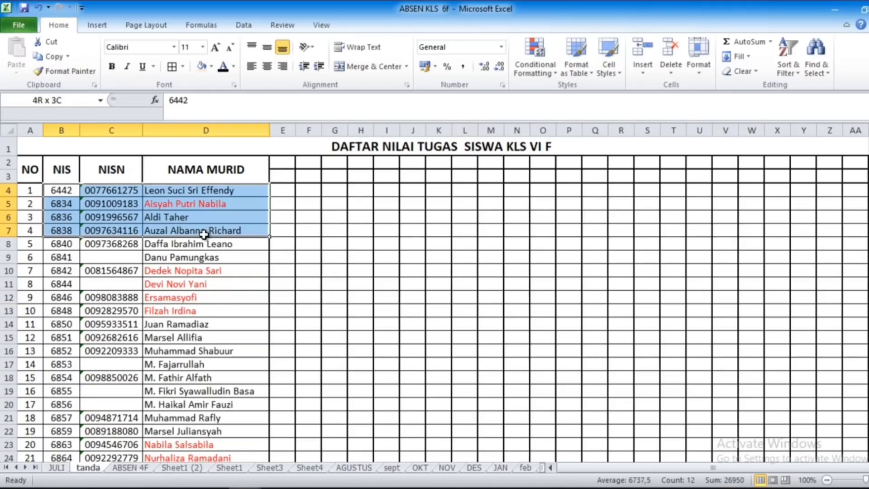
click(175, 338)
drag(66, 187, 209, 425)
scroll(229, 233, up, 8)
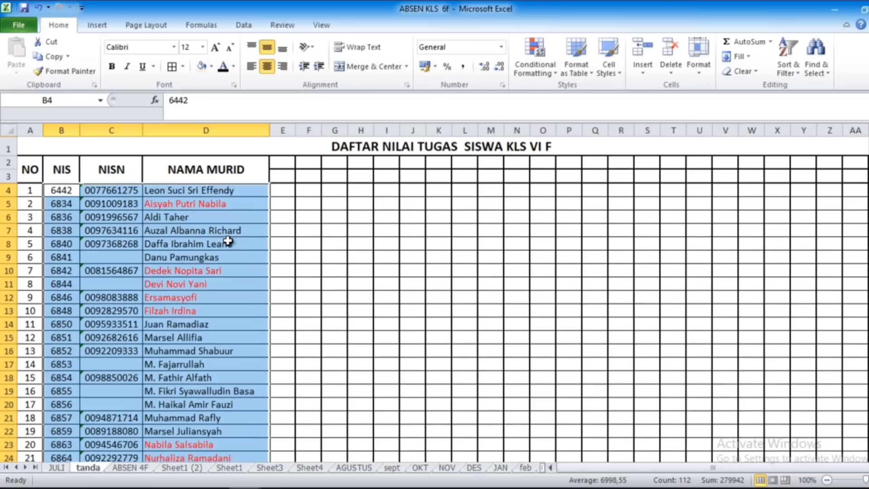
right_click(164, 216)
click(193, 239)
Step: Return to Book4 and paste the copied student data as values only, starting at cell B8
click(245, 488)
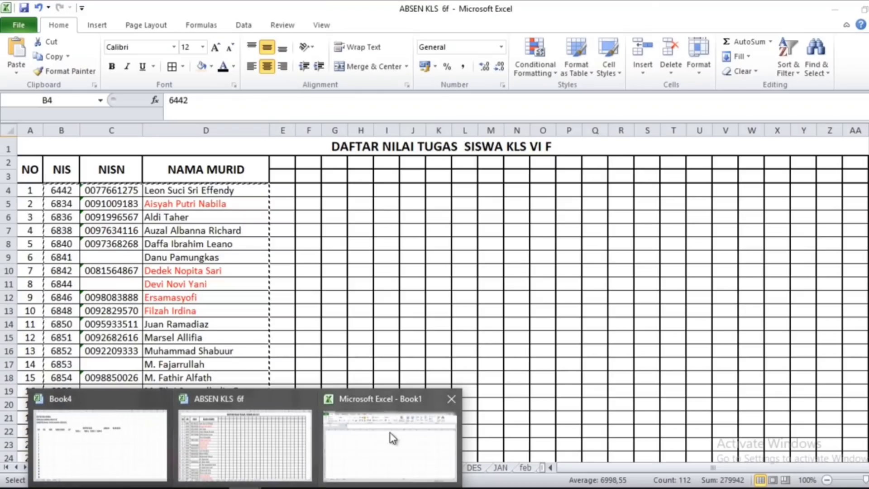
click(128, 457)
click(67, 241)
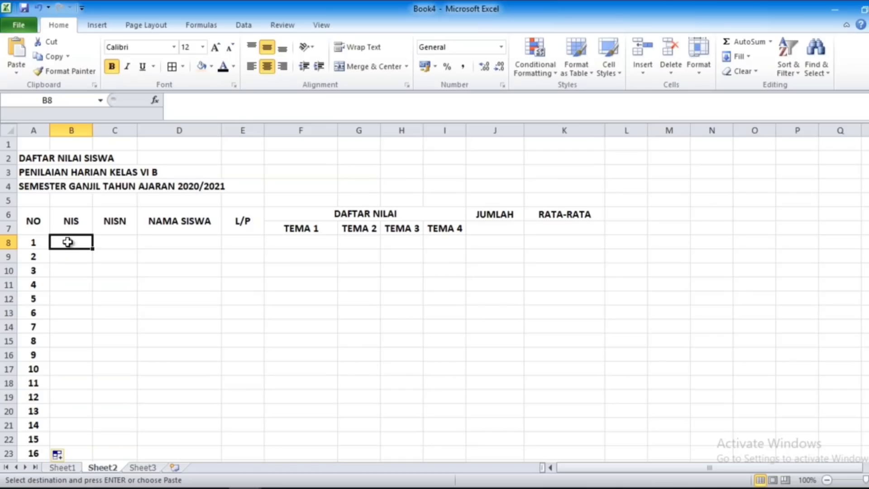
right_click(67, 242)
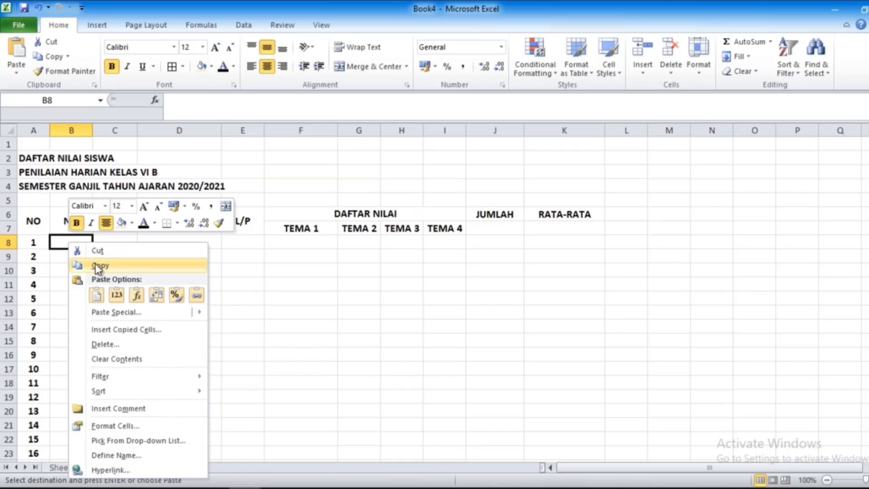
click(181, 312)
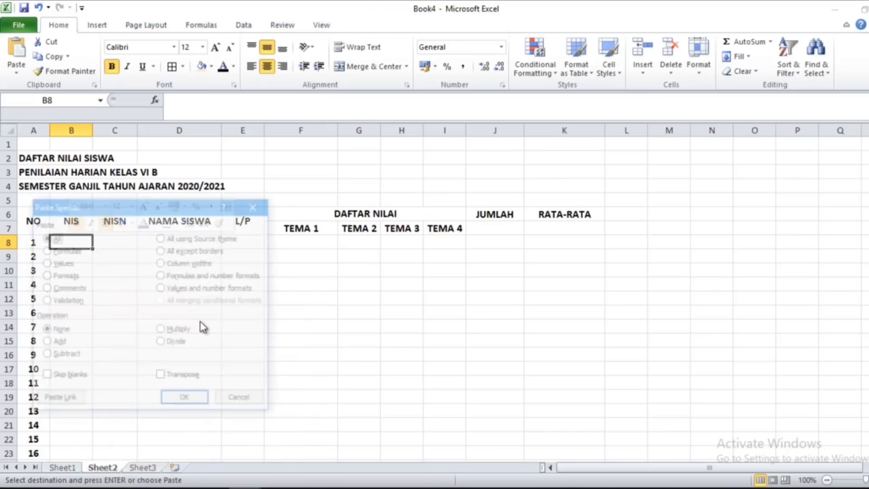
click(63, 263)
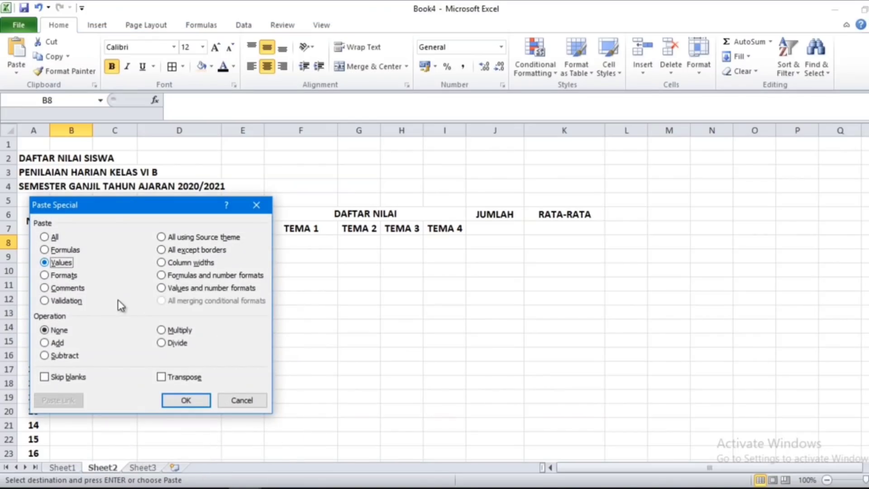
click(190, 404)
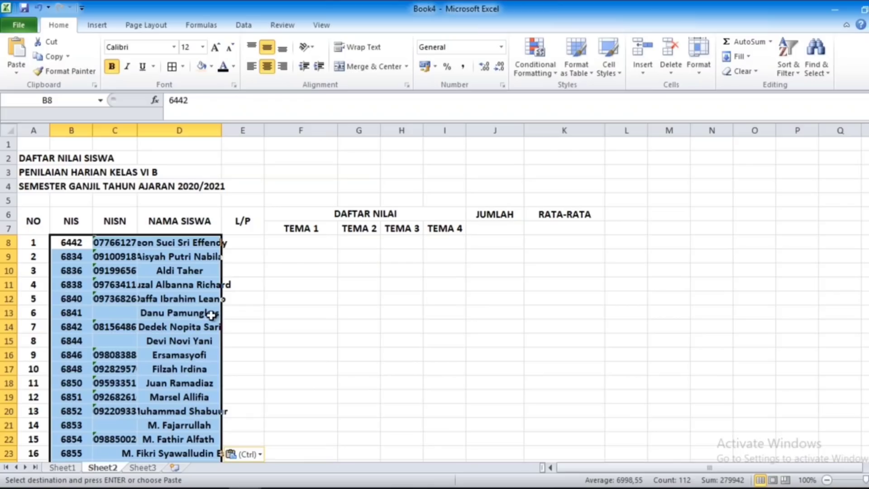
Step: Clear the pasted student data from the NIS, NISN and NAMA SISWA columns
key(Delete)
click(80, 243)
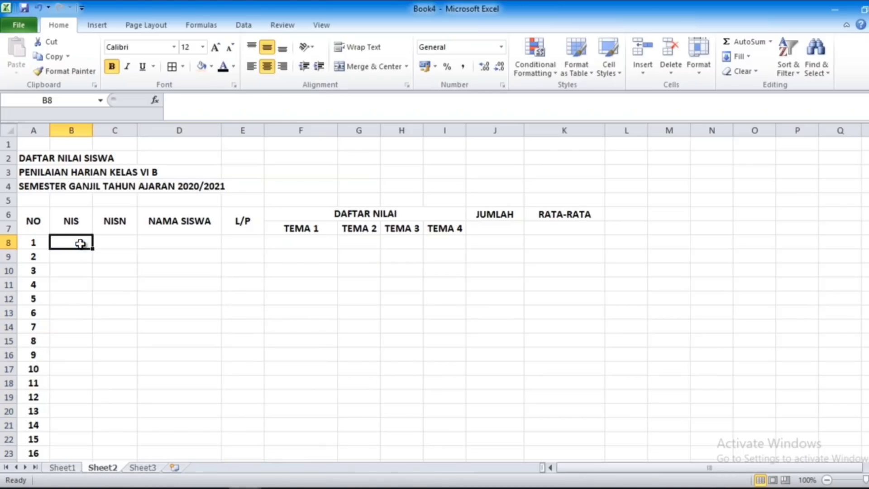
right_click(82, 242)
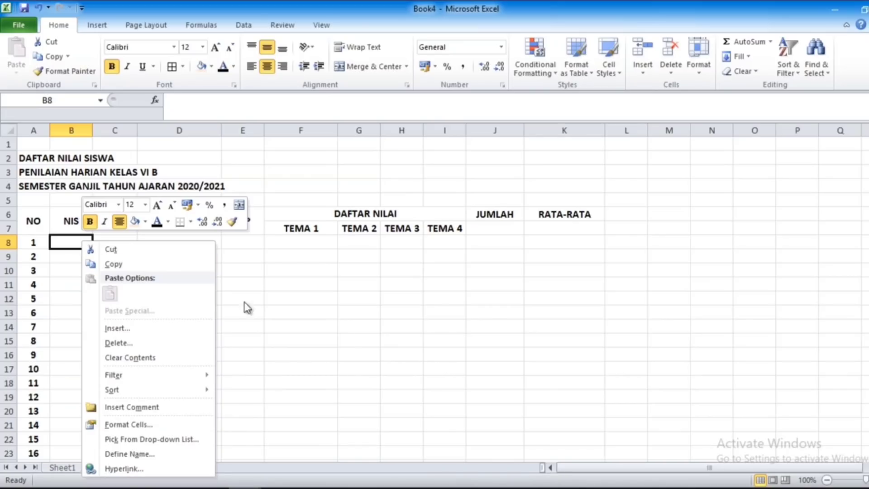
click(339, 328)
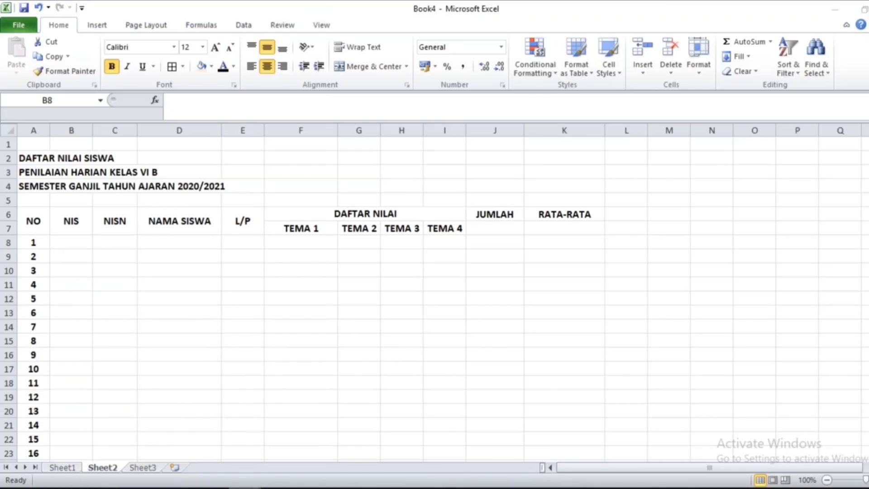
Step: Go back to the ABSEN KLS 6f workbook and copy the selected NIS, NISN and NAMA MURID data again
click(229, 450)
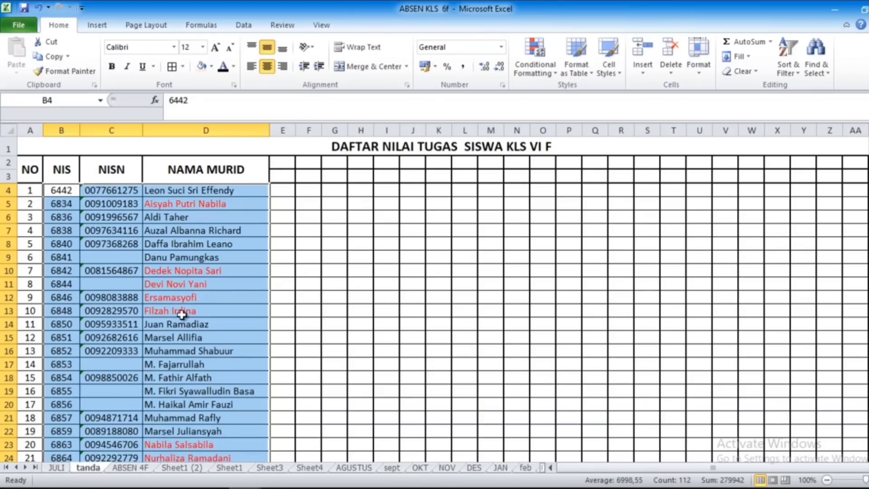
scroll(261, 297, down, 5)
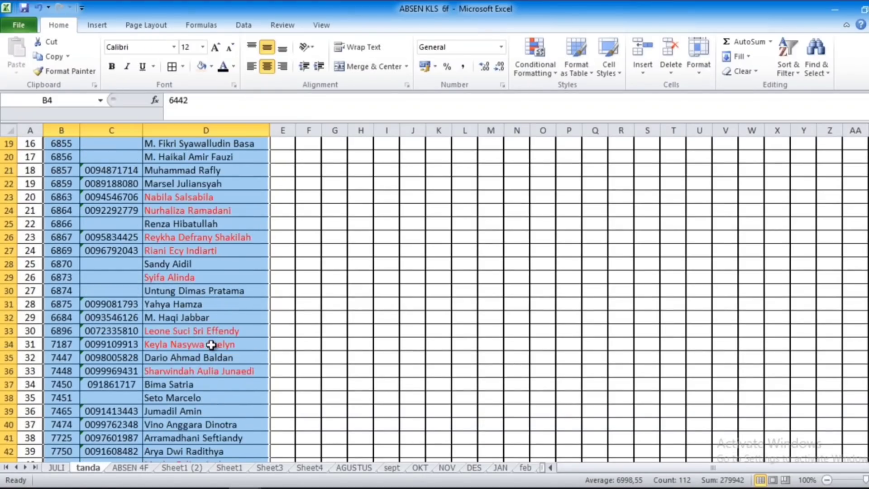
scroll(211, 345, down, 2)
scroll(195, 304, up, 8)
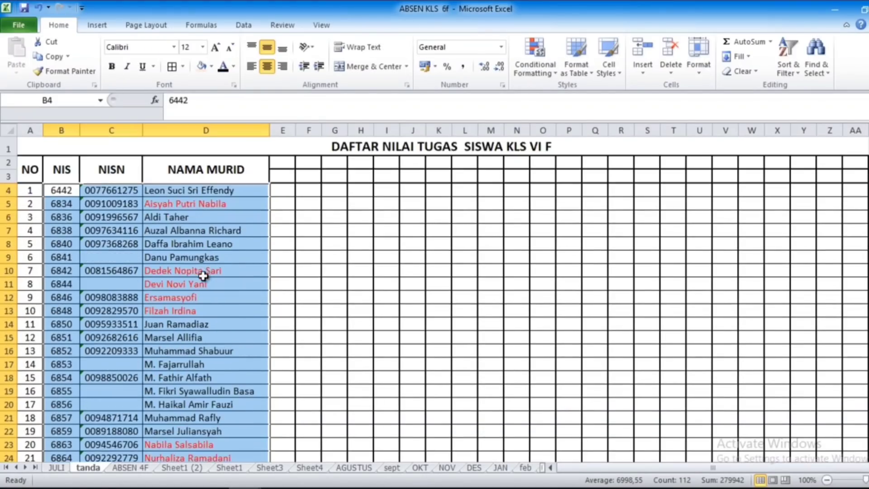
right_click(167, 209)
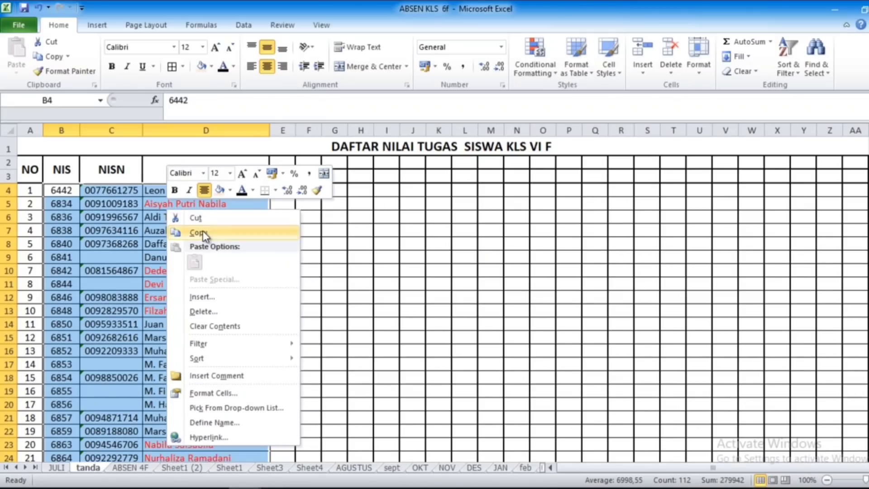
click(199, 232)
Step: Paste the copied student data with its source formatting into Book4, starting at cell B8
mouse_move(289, 468)
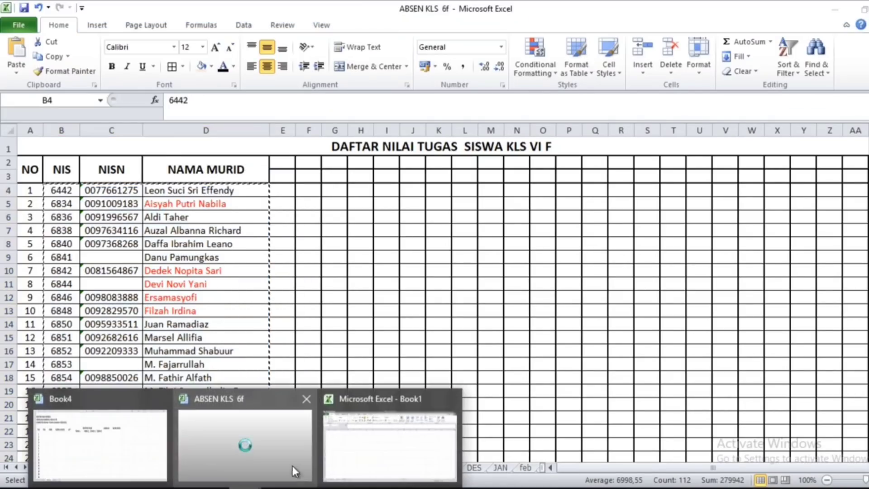
click(151, 449)
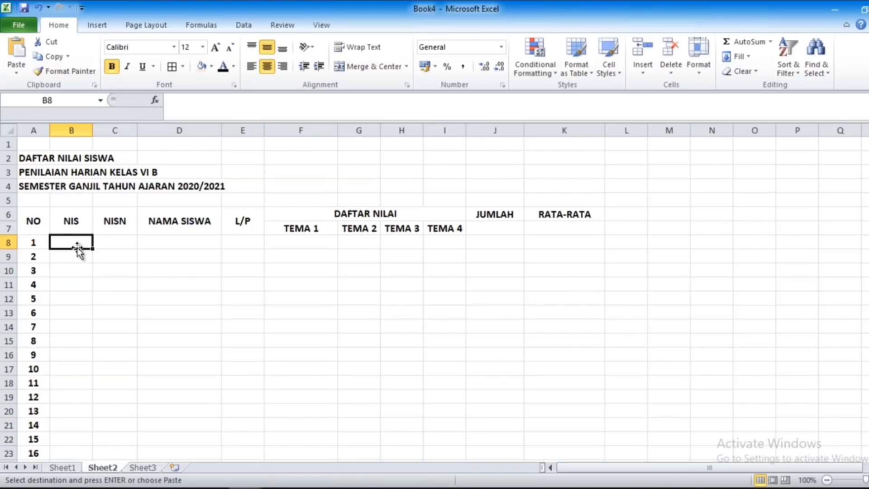
right_click(77, 243)
click(110, 296)
click(353, 297)
click(229, 339)
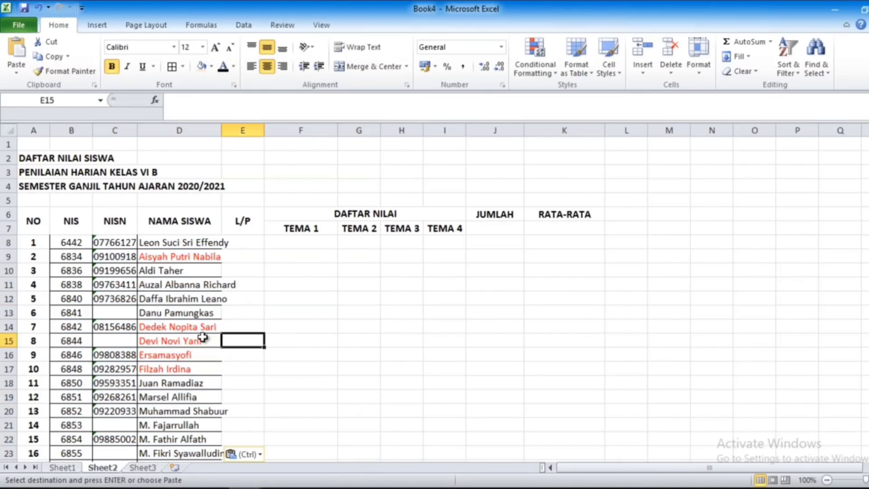
scroll(183, 299, down, 11)
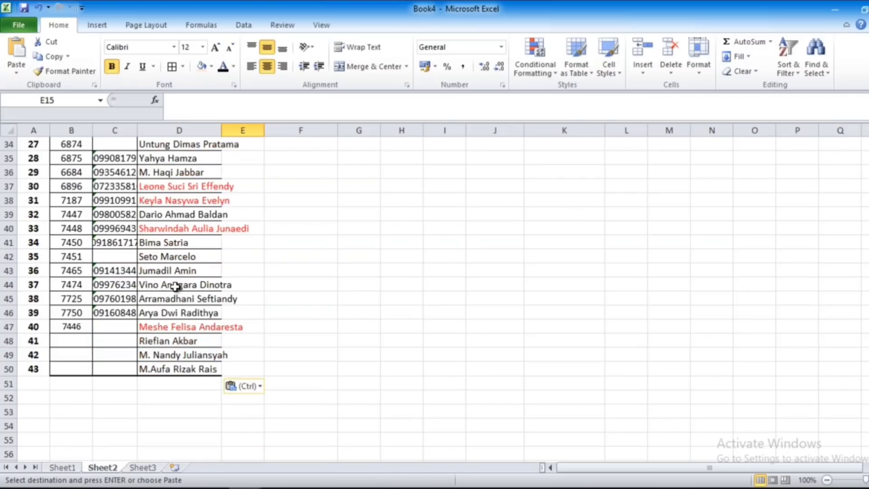
click(184, 359)
scroll(190, 317, up, 11)
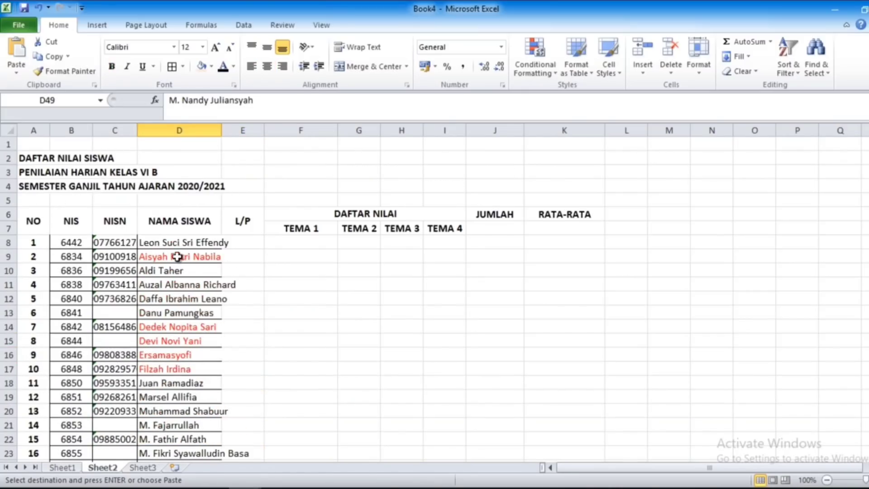
Step: Apply all borders to the whole table, from the NO header in A6 to cell K50
drag(28, 219, 582, 382)
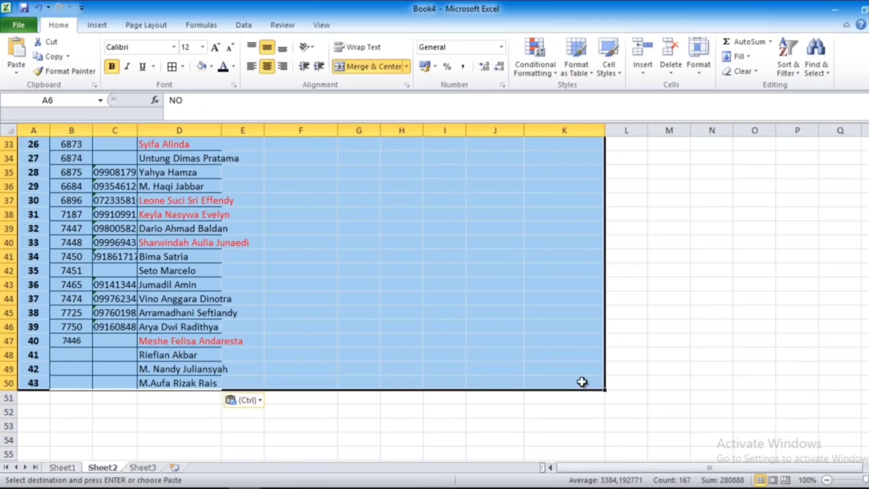
click(172, 67)
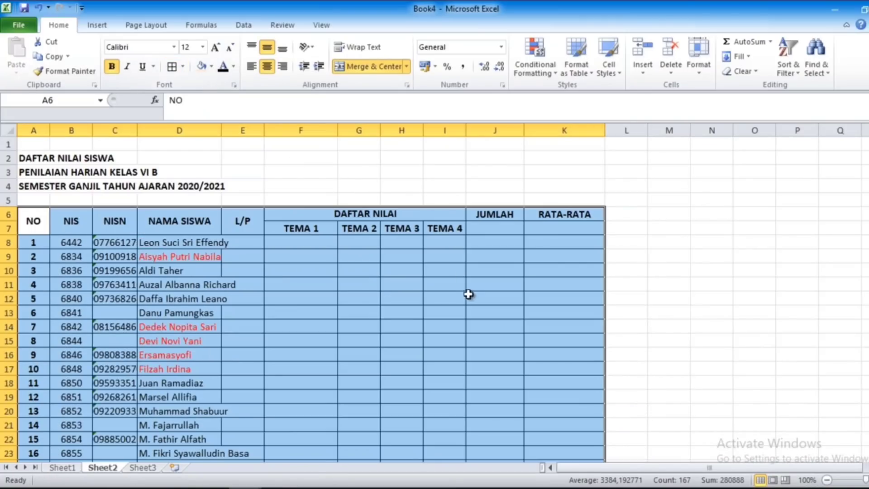
click(495, 327)
click(346, 298)
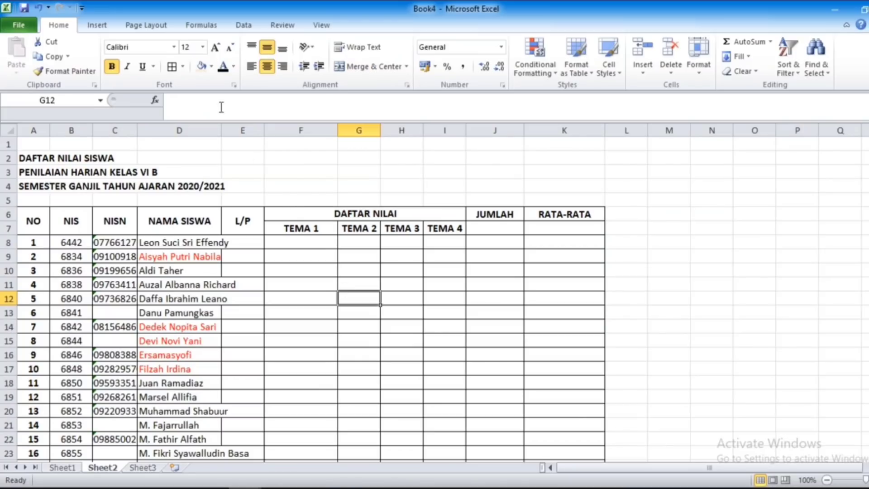
Step: Widen columns B and C so that the full NISN numbers fit
drag(87, 129, 176, 131)
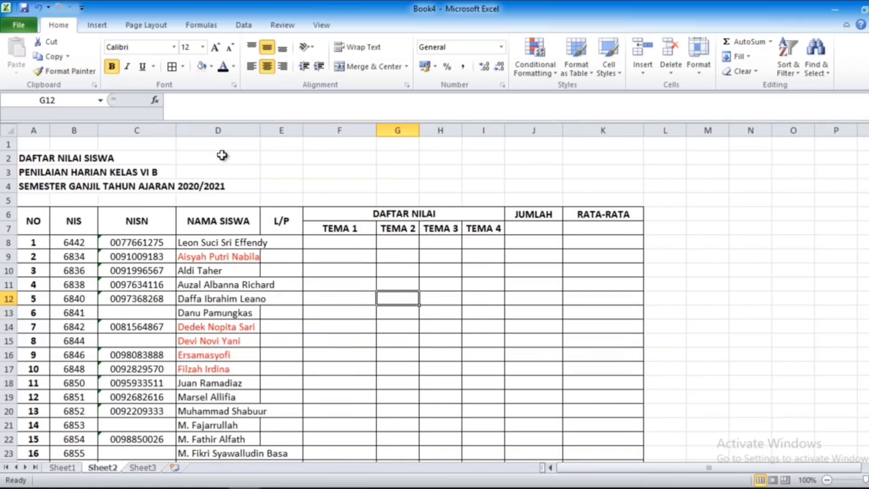
scroll(245, 172, down, 3)
scroll(244, 172, up, 3)
click(126, 244)
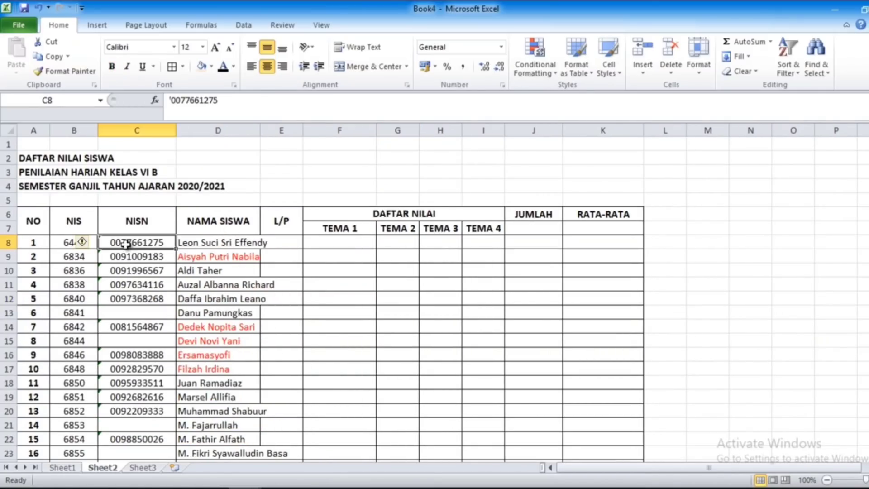
Step: Inspect the leading apostrophe in the first student's NISN entry in cell C8
click(173, 101)
text(')
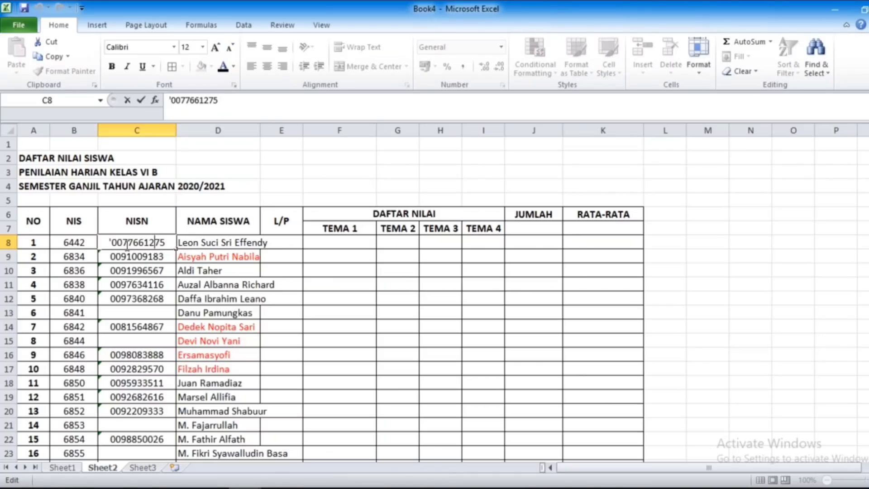
click(145, 312)
Step: Clear the NIS in B47 and copy the NIS from B46 into cells B47 to B50
scroll(233, 297, down, 1)
scroll(233, 297, down, 11)
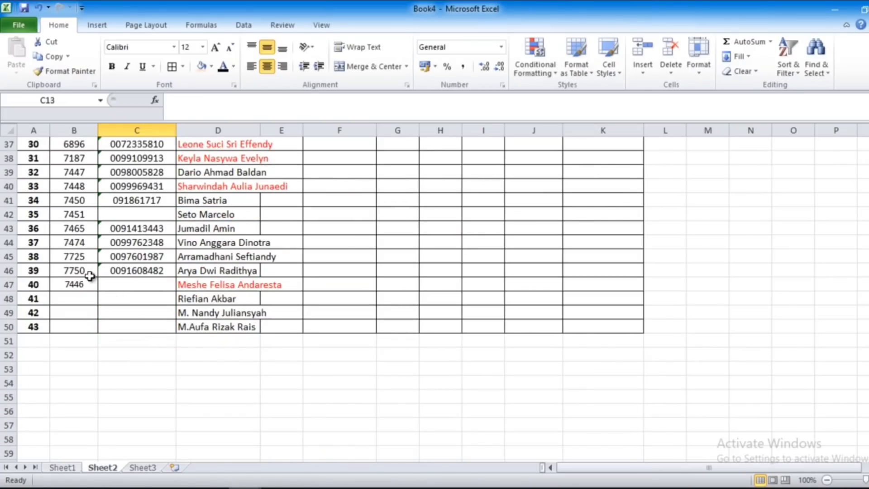
click(79, 284)
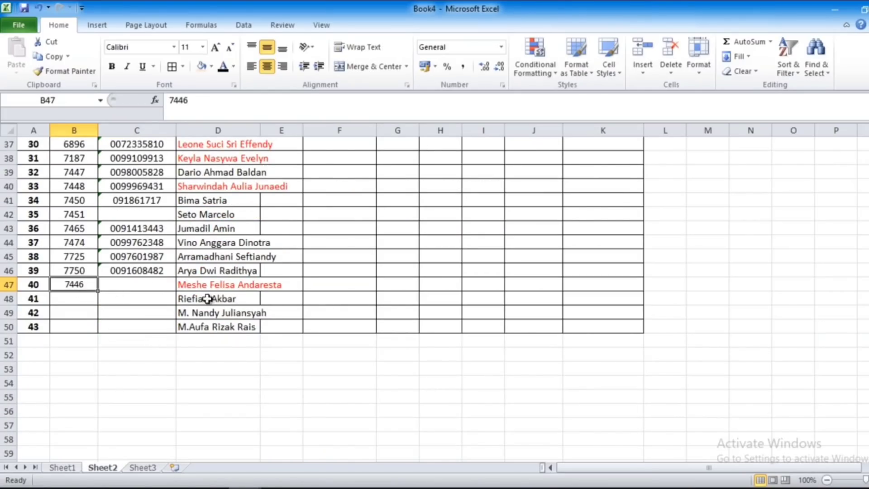
key(Delete)
click(82, 270)
key(ctrl+c)
drag(84, 286, 86, 322)
key(ctrl+v)
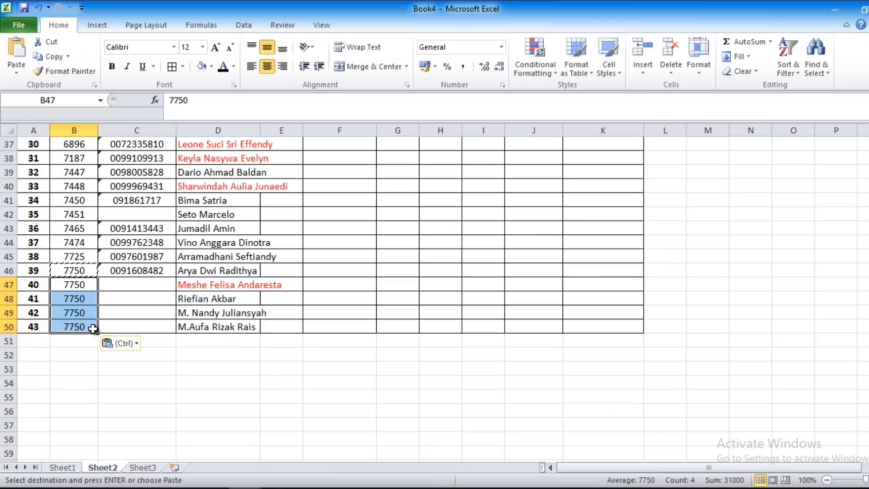
Step: Change the last digit of the NIS in B47 and B48 to 1 and 2, continuing the sequence from B46
click(81, 284)
click(215, 353)
double_click(80, 285)
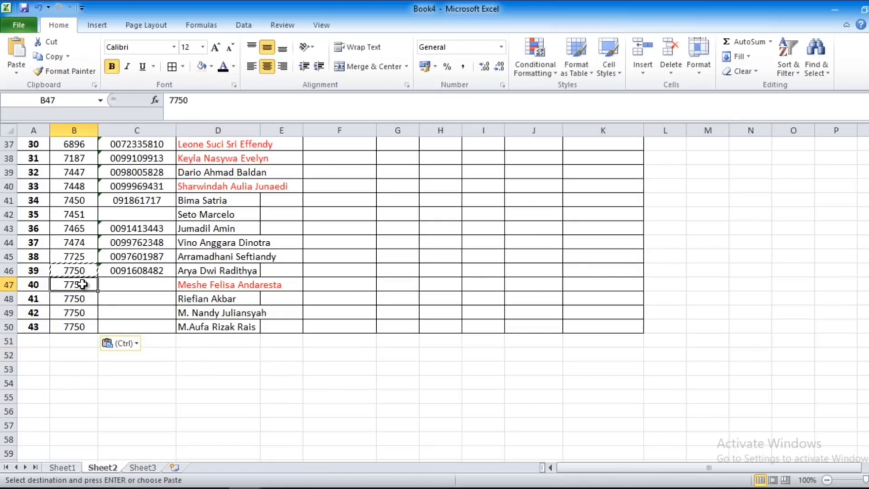
key(BackSpace)
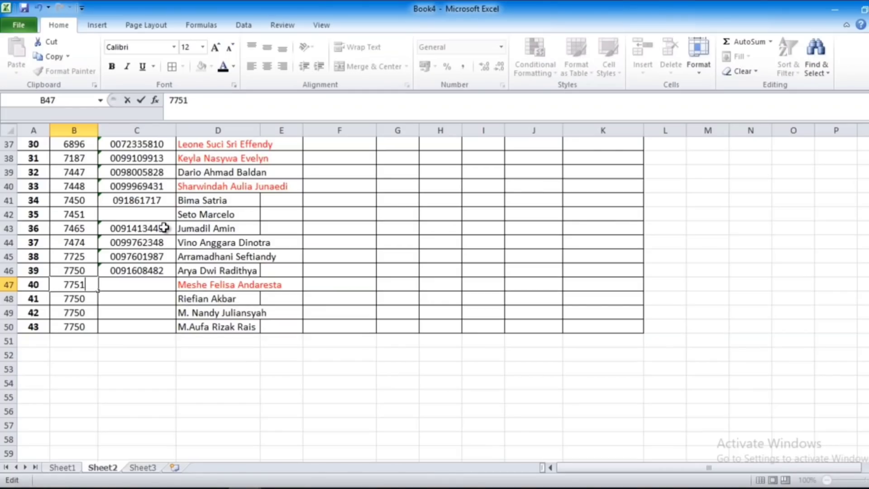
key(Return)
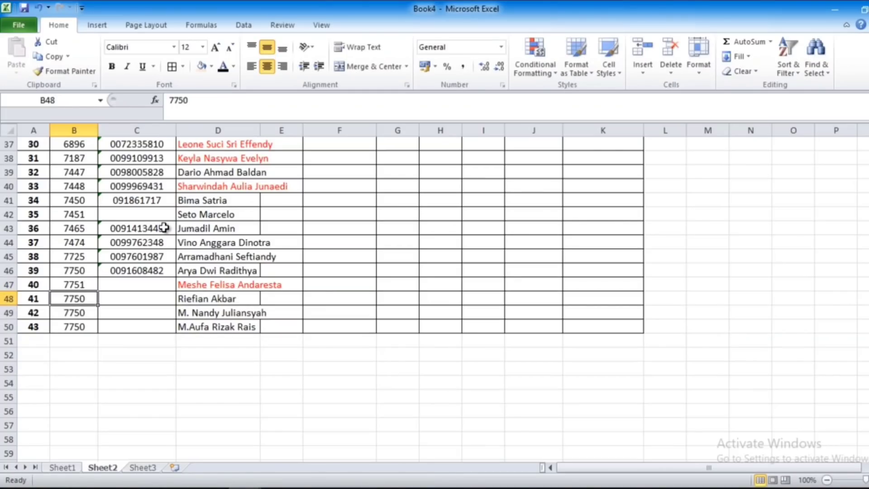
key(F2)
key(BackSpace)
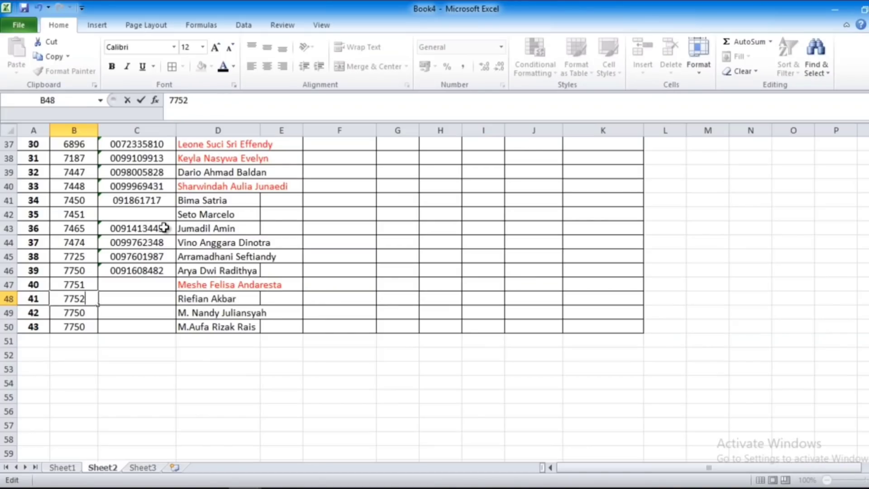
key(Return)
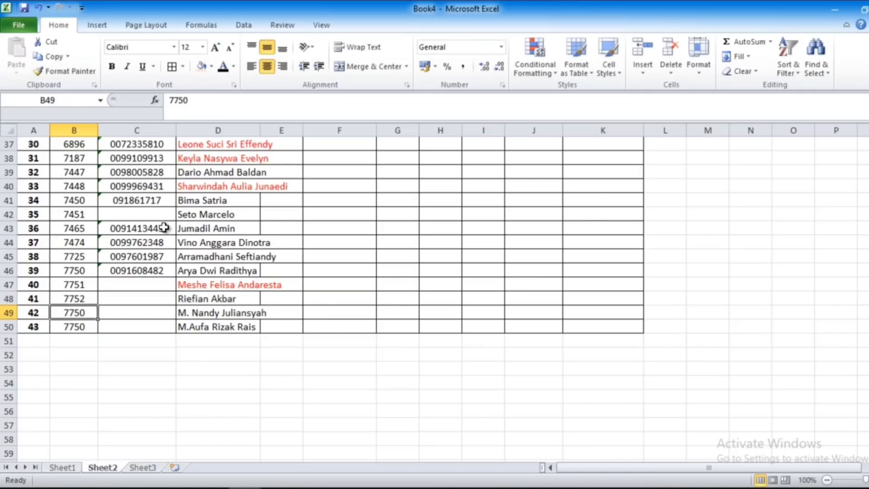
Step: Change the last digit of the NIS in B49 and B50 to 3 and 4
key(F2)
key(BackSpace)
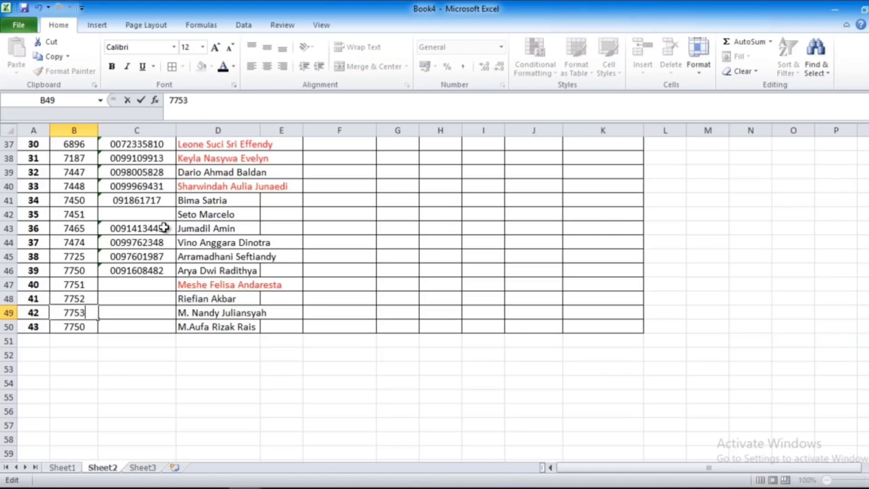
key(Return)
key(F2)
key(BackSpace)
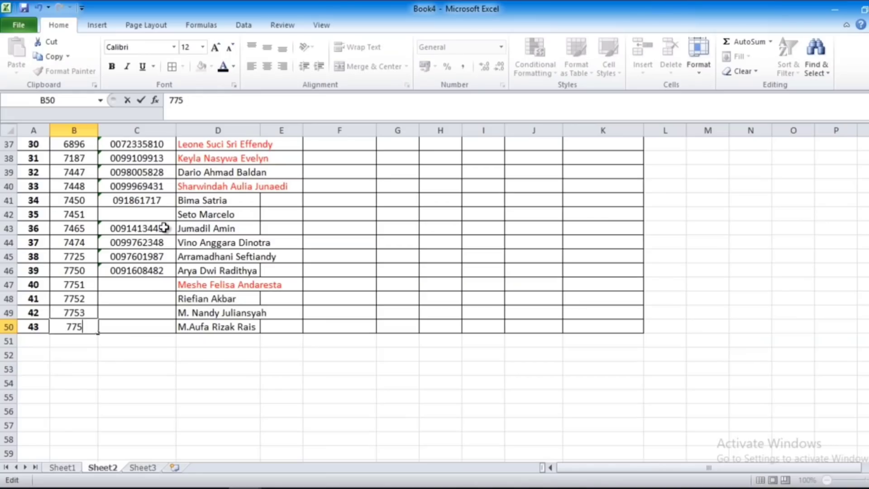
text(4)
key(Return)
Step: Fill the empty NISN cells C47 to C50 with a copy of the NISN in C46
click(150, 270)
key(ctrl+c)
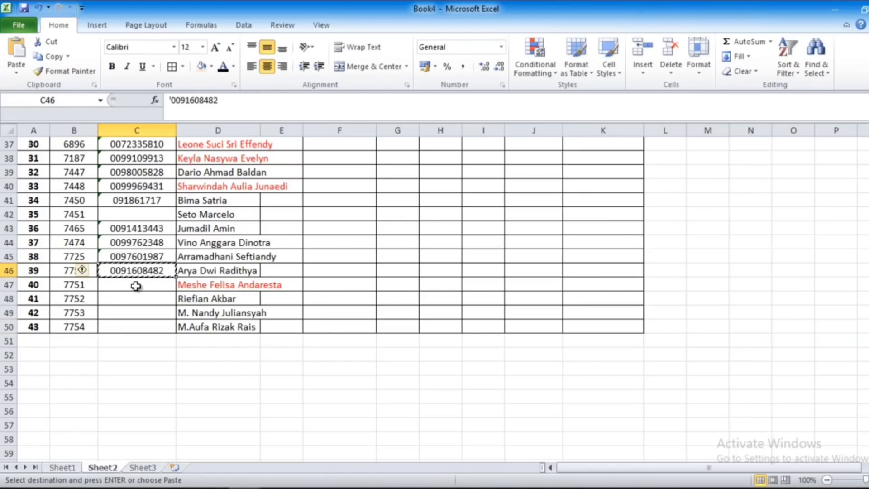
drag(136, 287, 136, 330)
key(ctrl+v)
click(179, 369)
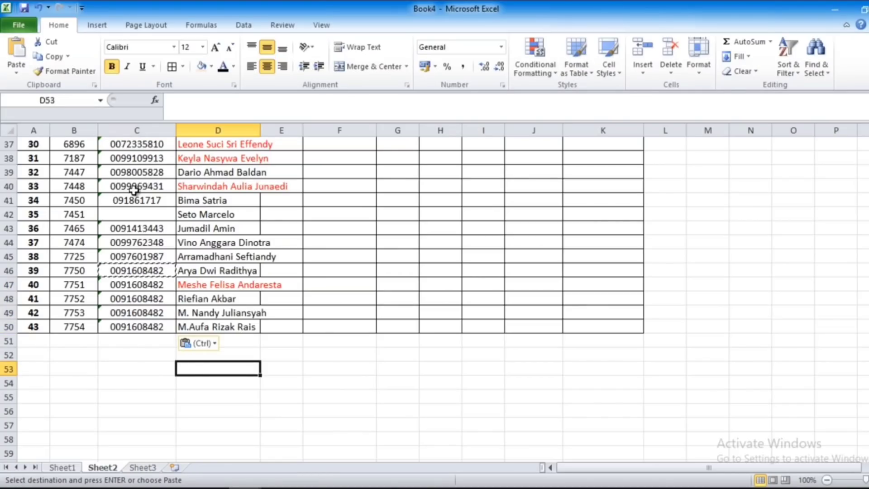
Step: Copy the NISN from C41 into the empty cell C42
click(134, 199)
key(ctrl+c)
click(141, 212)
key(ctrl+v)
Step: Copy the NISN from C31 into the empty cells C32 to C34
scroll(140, 220, up, 3)
scroll(140, 221, up, 1)
click(158, 227)
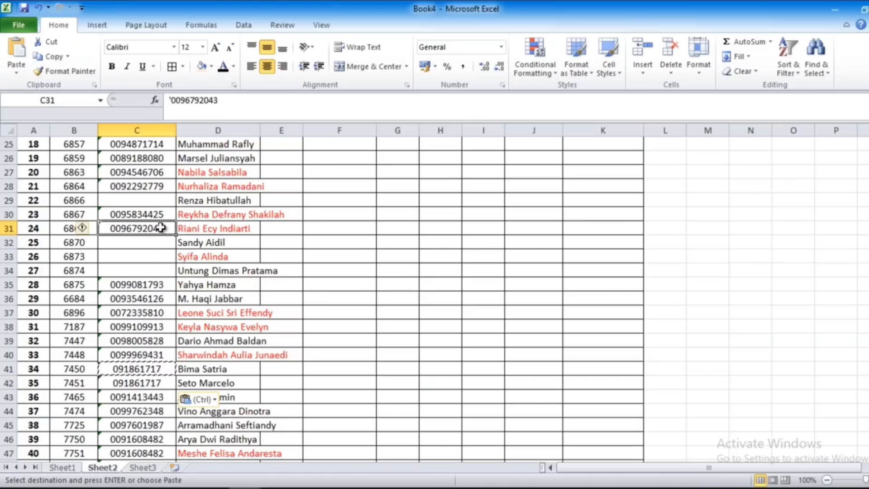
key(ctrl+c)
drag(157, 247, 164, 266)
key(ctrl+v)
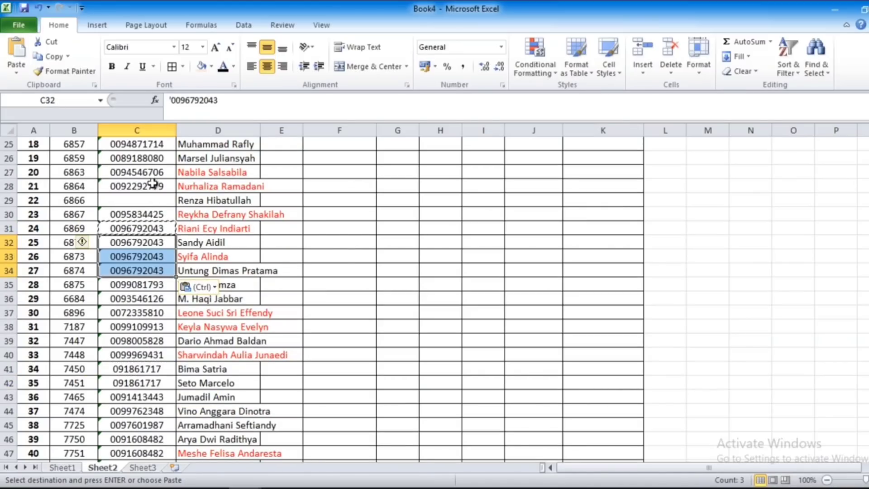
Step: Copy the NISN from C28 into the empty cell C29
click(154, 186)
key(ctrl+c)
click(150, 201)
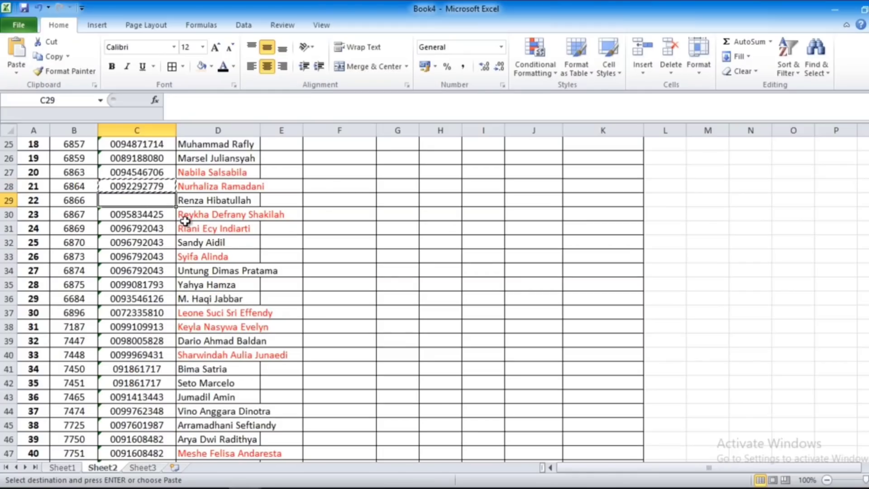
key(ctrl+v)
click(305, 230)
Step: Copy the NISN from C22 into the empty cells C23 and C24
scroll(304, 232, up, 4)
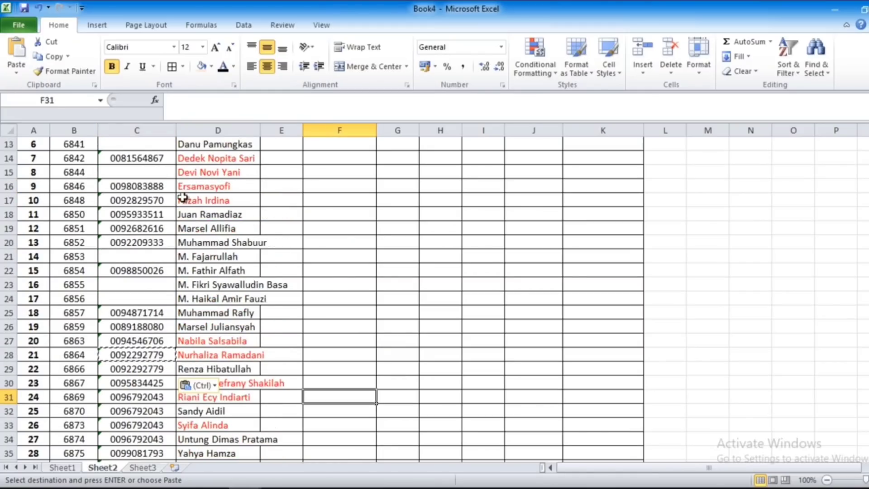
click(155, 269)
key(ctrl+c)
drag(149, 284, 149, 295)
key(ctrl+v)
Step: Copy the NISN from C20 into the empty cell C21
click(146, 243)
key(ctrl+c)
click(138, 258)
key(ctrl+v)
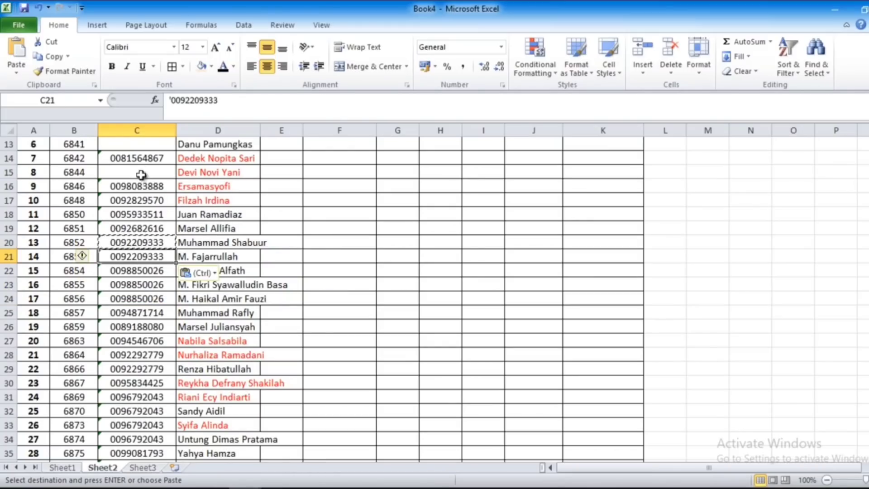
Step: Copy the NISN from C12 into the empty cells C13 and C15
scroll(141, 167, up, 4)
click(154, 295)
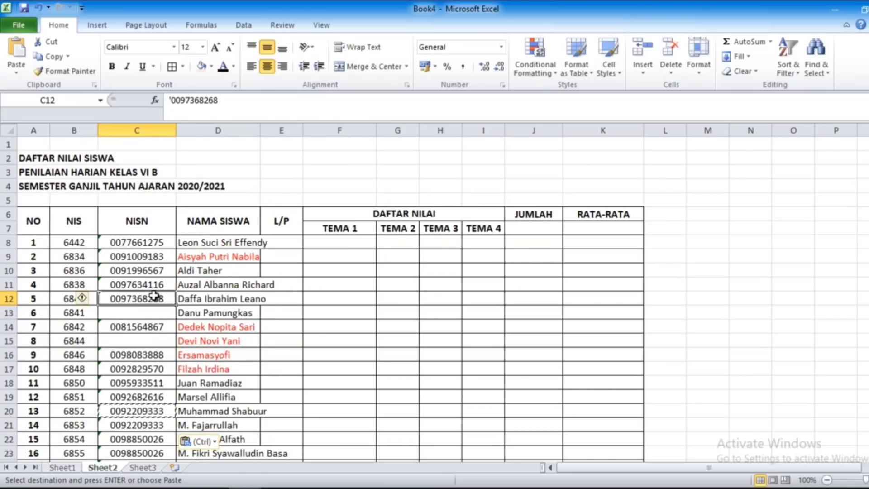
right_click(155, 298)
key(c)
click(134, 326)
click(138, 310)
key(ctrl+v)
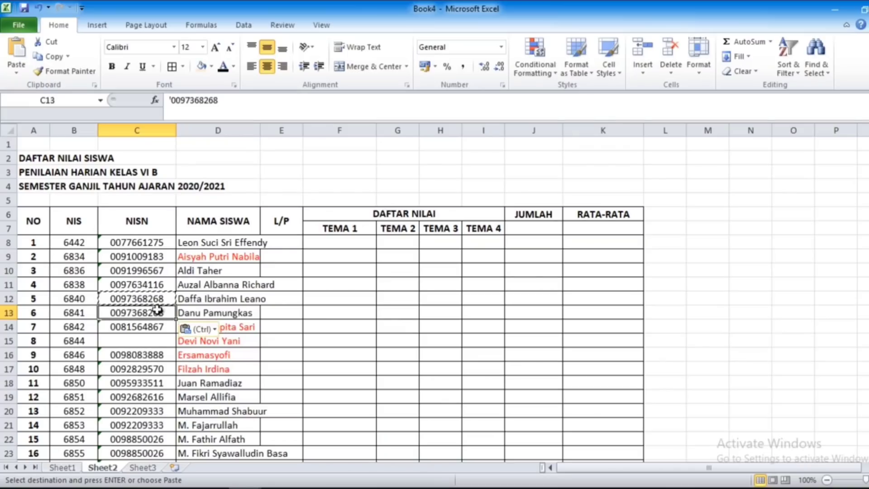
click(149, 341)
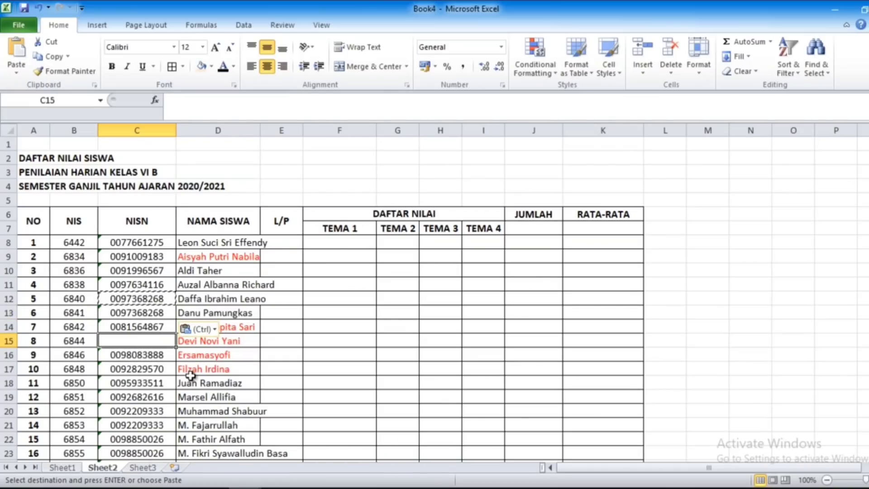
key(ctrl+v)
click(389, 288)
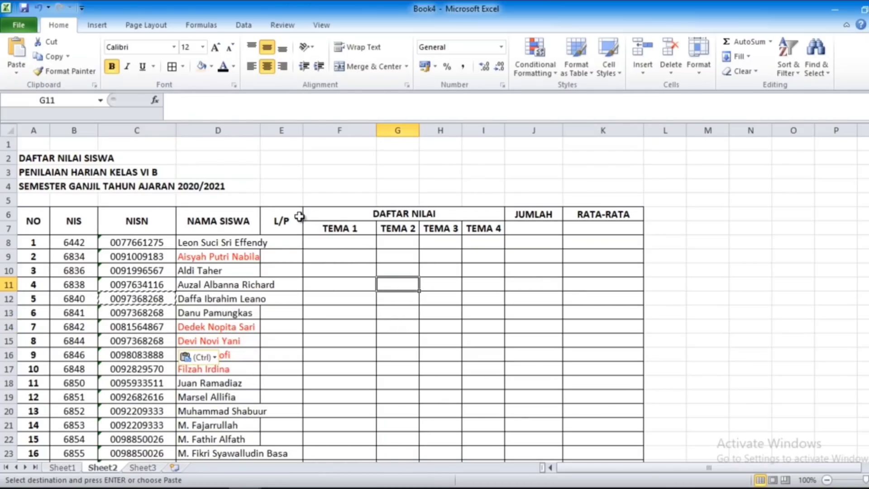
Step: Widen the NAMA SISWA column D so that the full student names fit
scroll(295, 195, down, 4)
scroll(276, 163, up, 4)
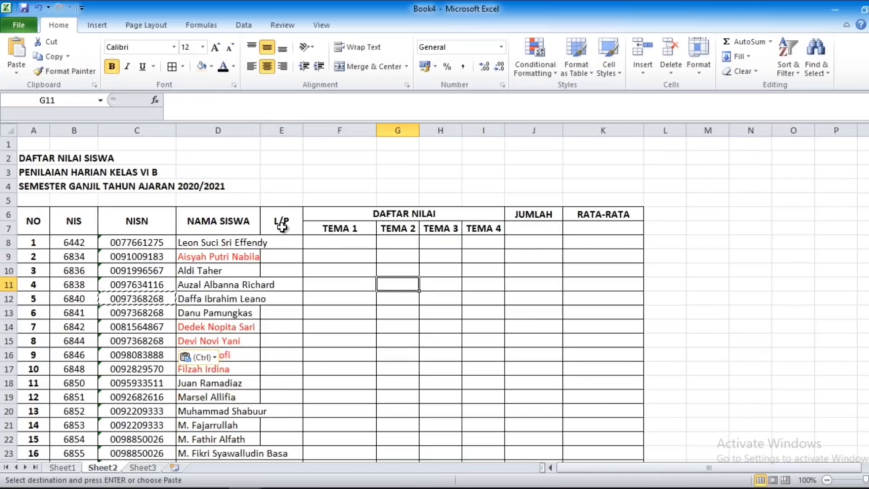
drag(261, 129, 304, 129)
click(406, 323)
Step: Align the student names in D8 to D50 horizontally to Left (Indent) with an indent of 1
scroll(290, 235, down, 2)
click(254, 157)
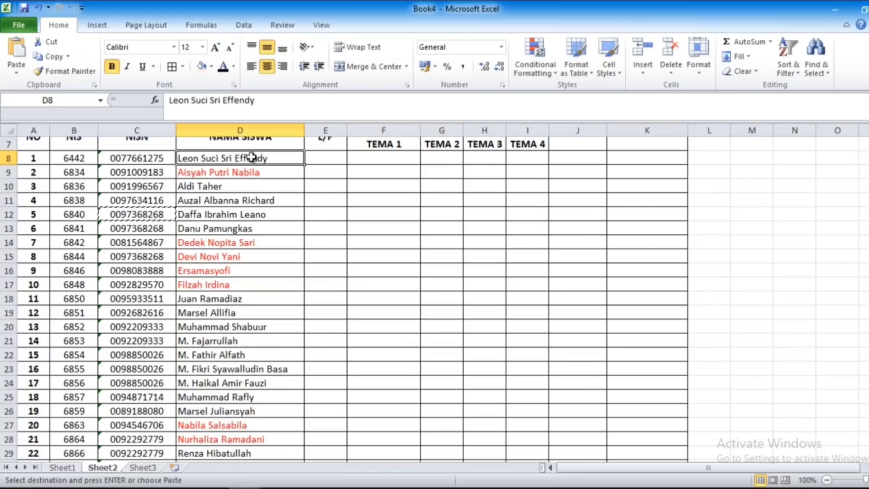
scroll(267, 244, down, 11)
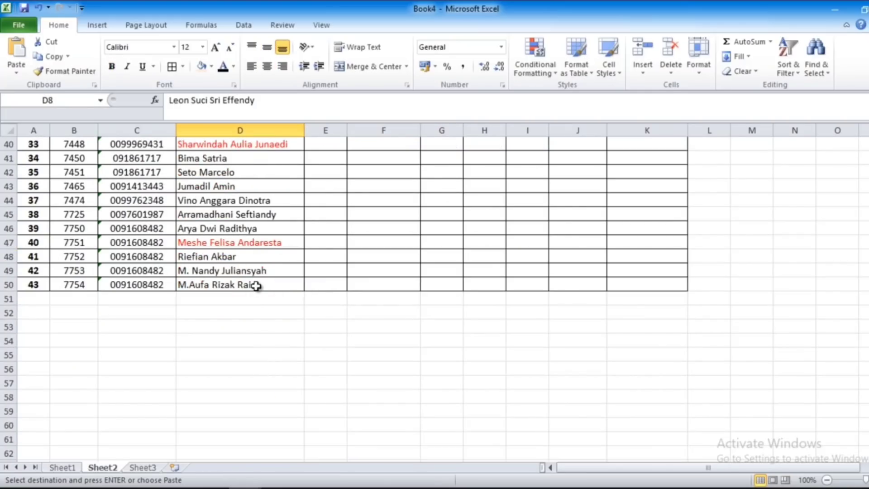
shift+click(256, 285)
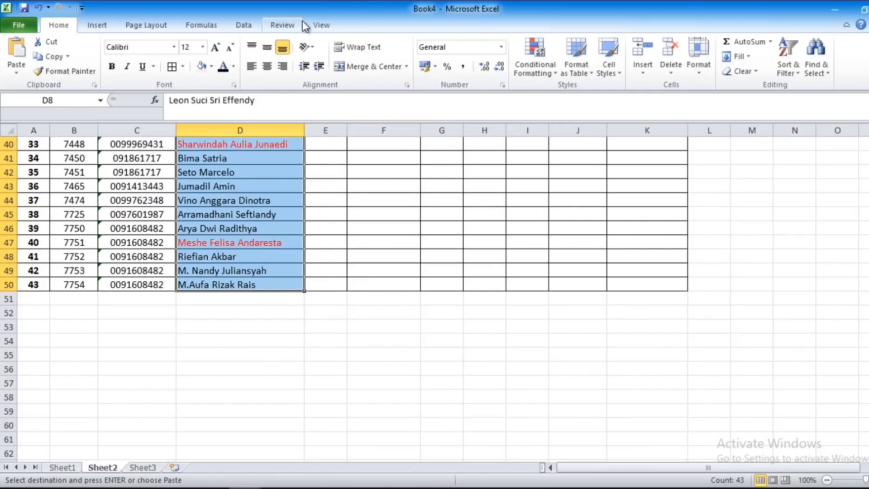
scroll(276, 175, up, 10)
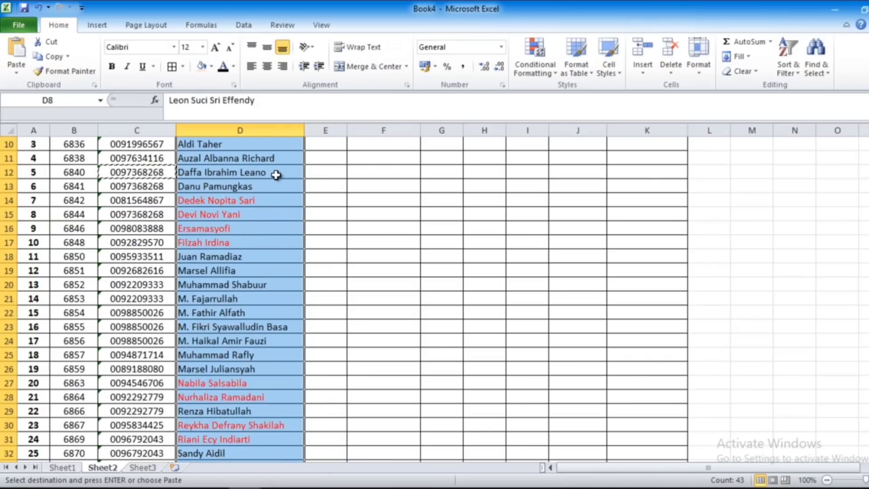
scroll(276, 175, up, 3)
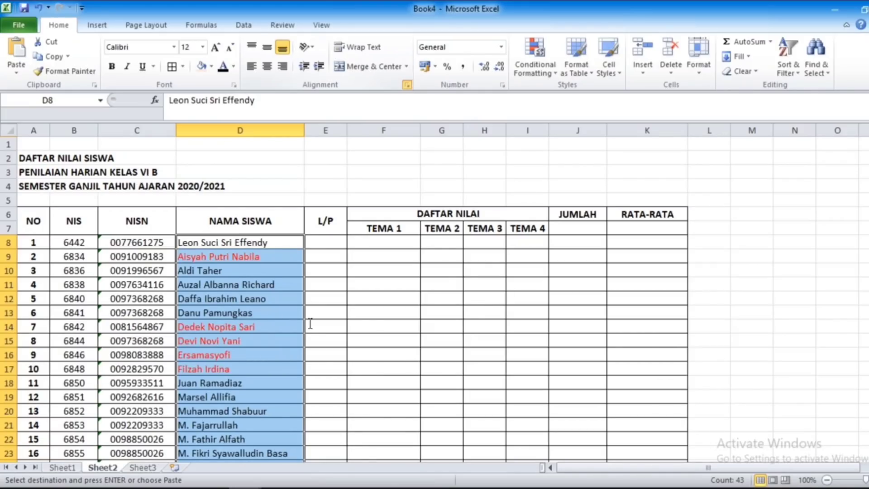
key(ctrl+1)
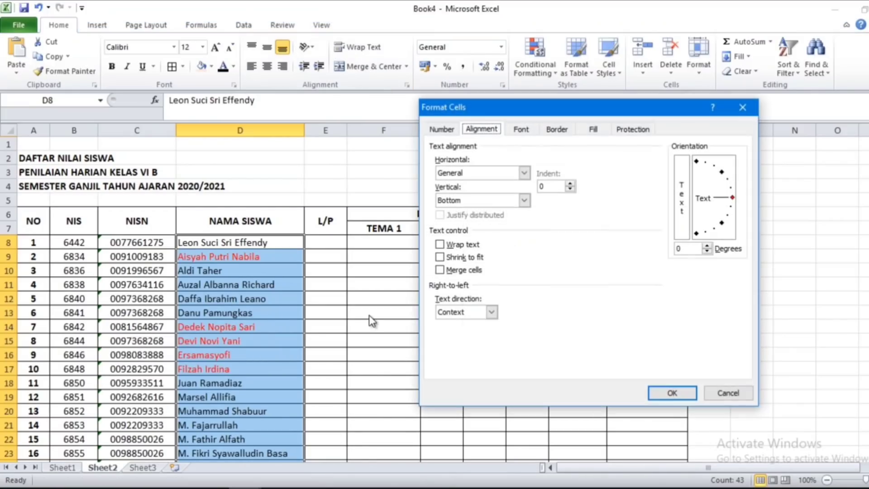
click(524, 173)
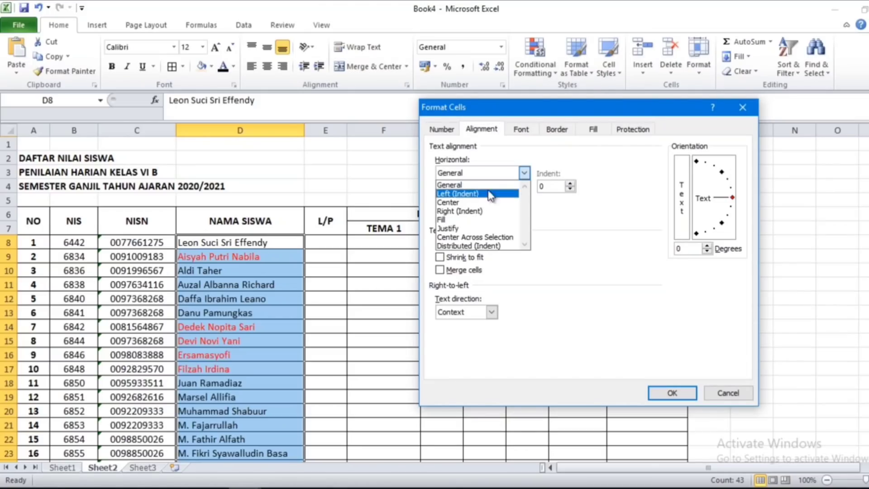
click(501, 190)
click(570, 183)
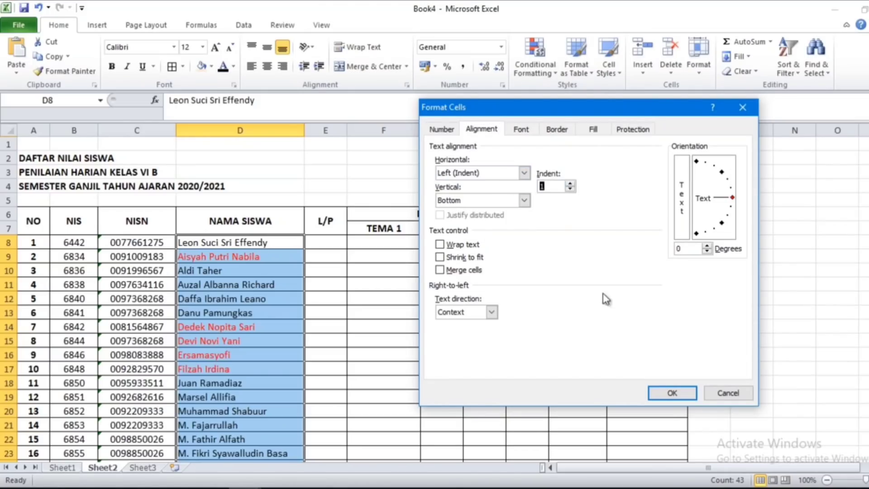
click(671, 393)
click(439, 339)
Step: Enter L in the L/P column for the first student, in cell E8
scroll(327, 208, down, 1)
click(326, 205)
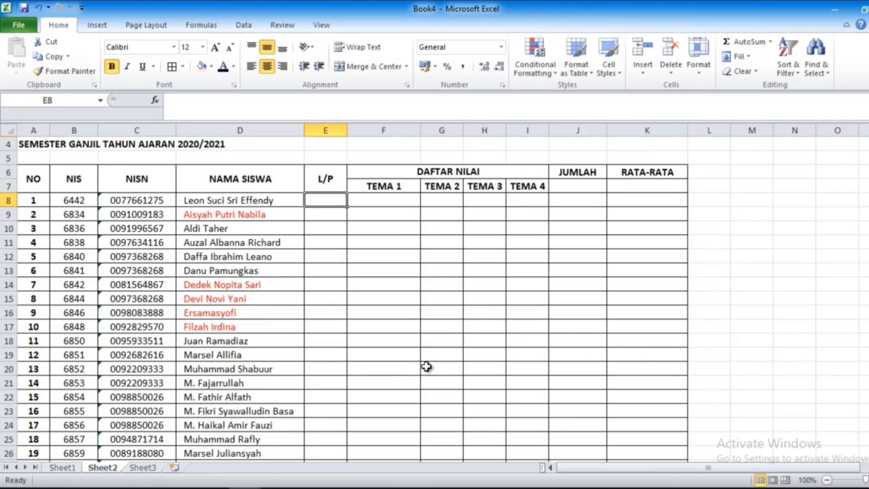
text(L)
click(363, 312)
click(329, 199)
key(F2)
key(BackSpace)
key(BackSpace)
key(Return)
Step: Copy the L from E8 into the L/P cells E9 to E50
key(Up)
key(ctrl+c)
key(Down)
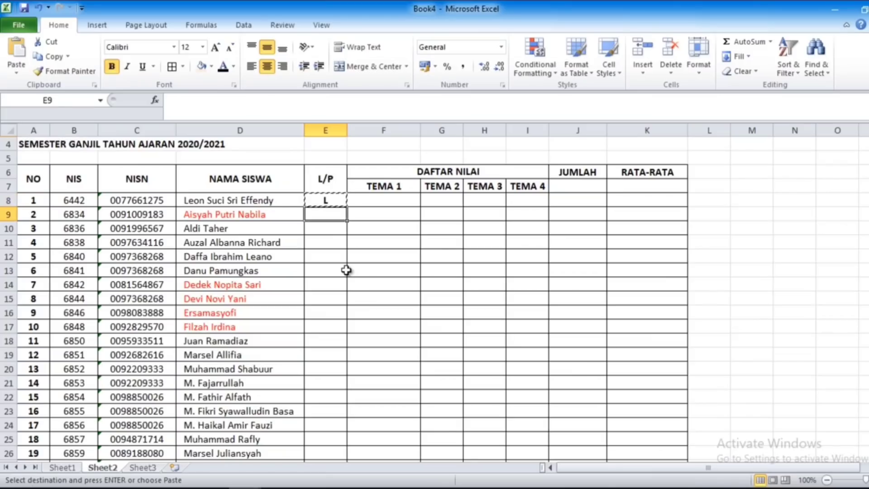
key(shift+Down)
key(shift+Down)
key(shift+Down)
key(shift+Down)
key(shift+Down)
key(shift+Down)
key(shift+Down)
key(shift+Down)
key(shift+Down)
key(shift+Down)
key(shift+Down)
key(shift+Down)
key(shift+Down)
key(shift+Down)
key(shift+Down)
key(shift+Down)
key(shift+Down)
key(shift+Down)
key(shift+Down)
key(shift+Down)
key(shift+Down)
key(shift+Down)
key(shift+Down)
key(shift+Down)
key(shift+Down)
key(shift+Down)
key(shift+Down)
key(shift+Down)
key(shift+Down)
key(shift+Down)
key(shift+Down)
key(shift+Down)
key(shift+Down)
key(shift+Down)
key(shift+Down)
key(shift+Down)
key(shift+Down)
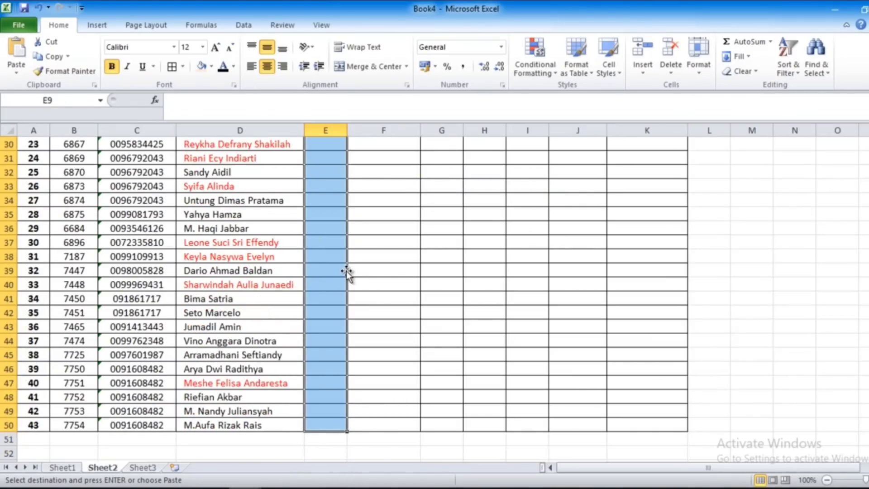
key(ctrl+v)
key(Right)
key(Down)
click(332, 259)
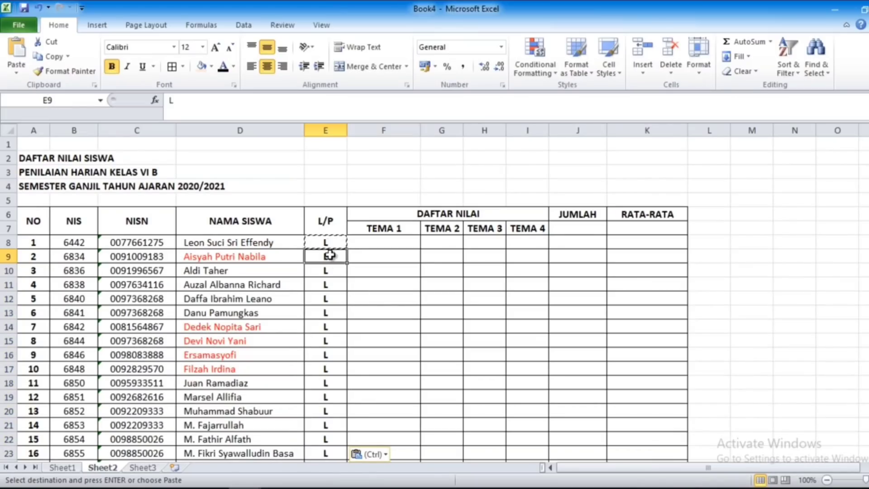
Step: Change the L/P entries to P for the red-named students in E9 and E14 to E17
text(P)
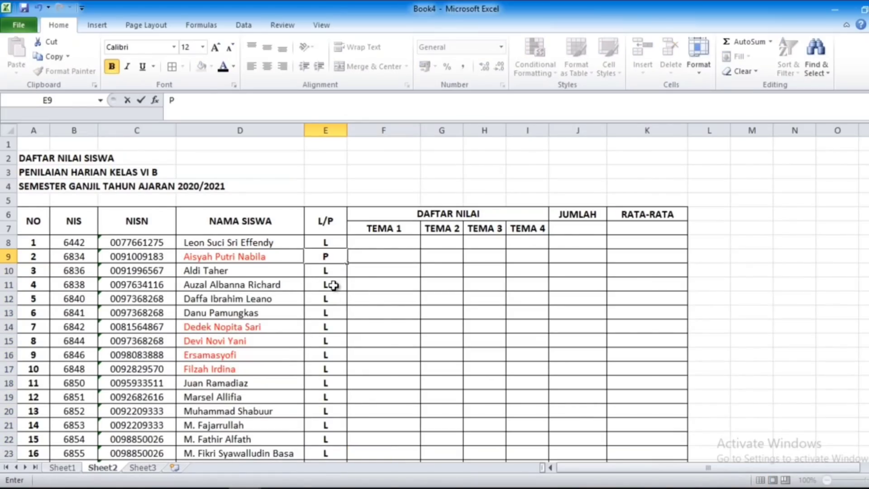
click(330, 326)
text(P)
click(332, 339)
text(P)
click(331, 354)
text(P)
click(332, 369)
text(P)
Step: Change the L/P entries to P for the red-named students in E27, E28, E30 and E31
scroll(332, 381, down, 3)
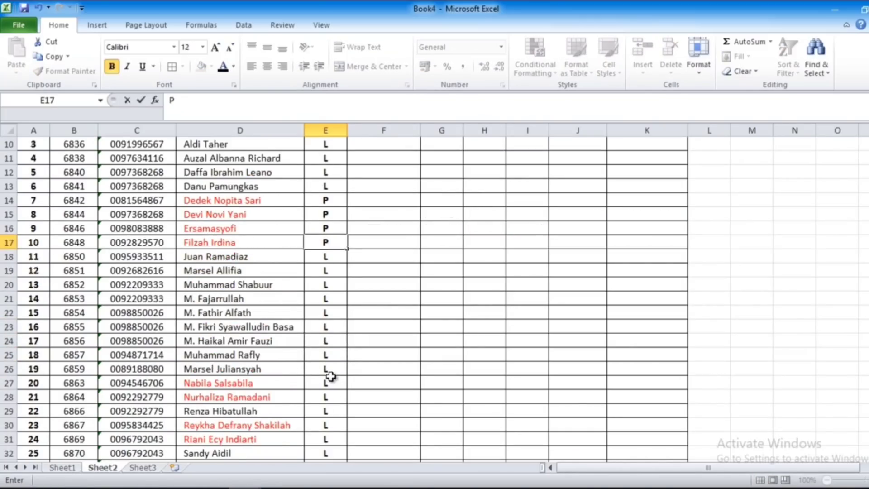
scroll(331, 376, down, 1)
click(330, 340)
text(P)
click(330, 354)
text(P)
click(329, 383)
text(P)
click(330, 396)
text(P)
click(339, 411)
text(P)
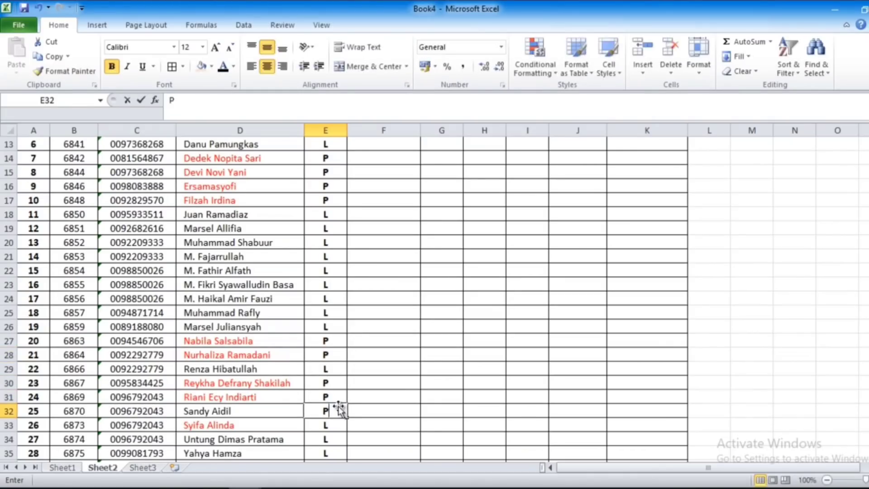
scroll(340, 402, down, 2)
key(BackSpace)
text(L)
key(Return)
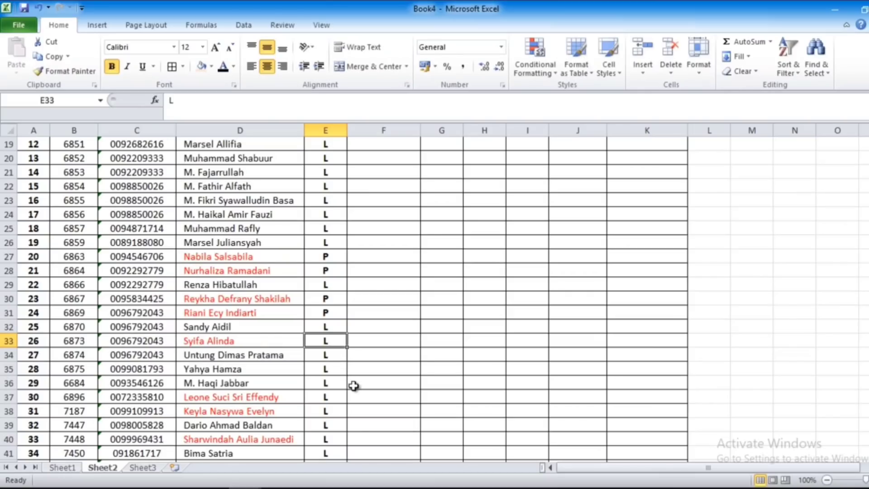
Step: Change the L/P entries to P for the remaining red-named students in E33, E37, E38, E40 and E47
text(P)
drag(330, 396, 340, 410)
text(PP)
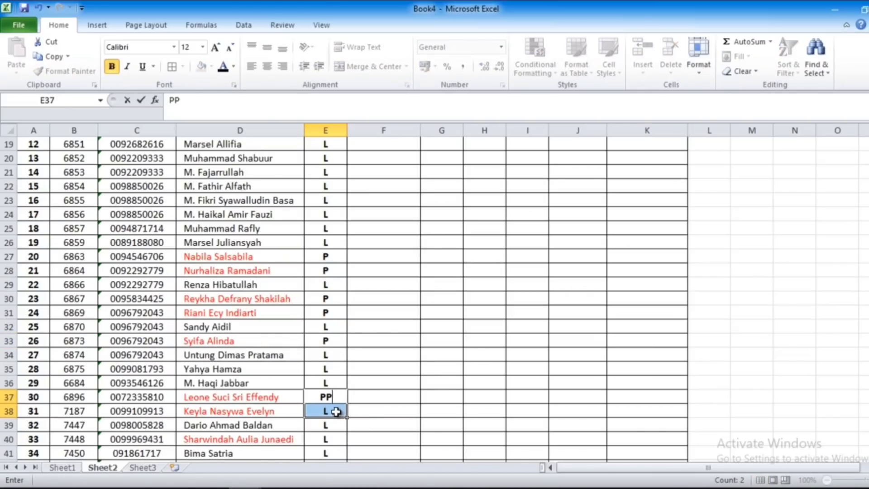
key(BackSpace)
click(339, 410)
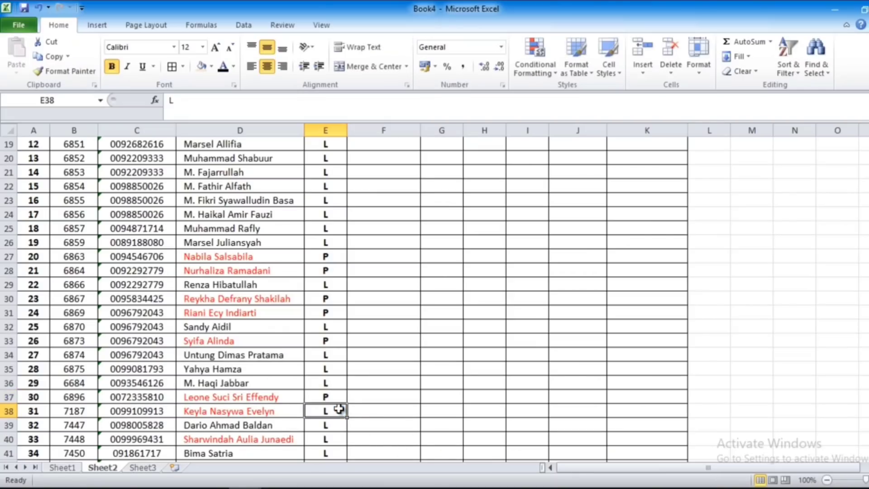
scroll(339, 409, down, 1)
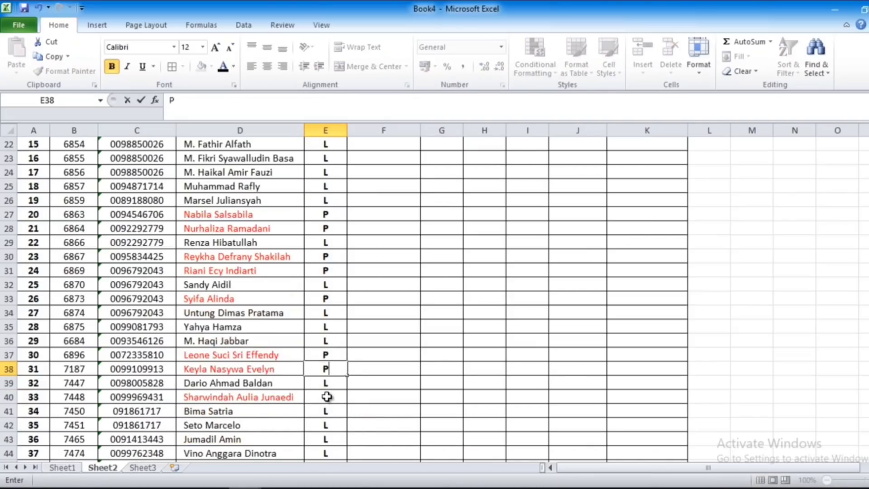
text(P)
click(328, 398)
text(P)
scroll(347, 413, down, 3)
click(324, 367)
click(457, 352)
Step: Resize the TEMA 1 to TEMA 4 columns F to I to one equal width, with TEMA 1 narrower
scroll(441, 328, up, 10)
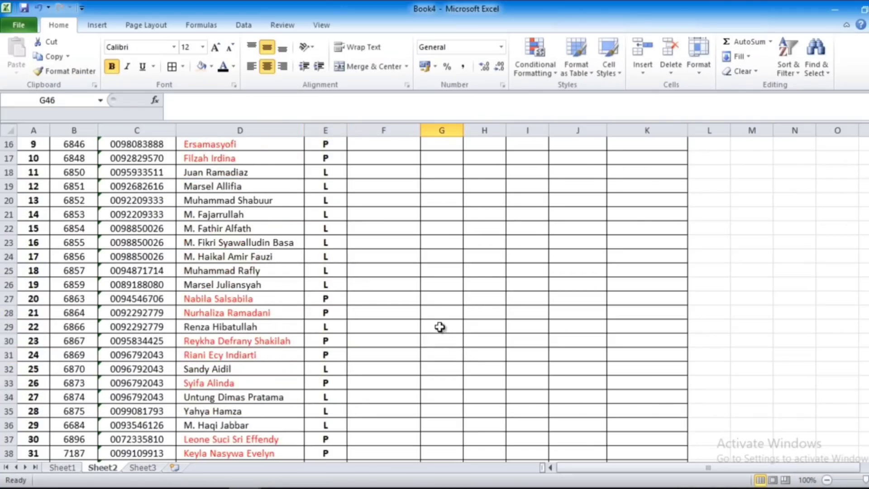
click(423, 257)
drag(403, 130, 488, 130)
click(479, 340)
drag(384, 130, 528, 130)
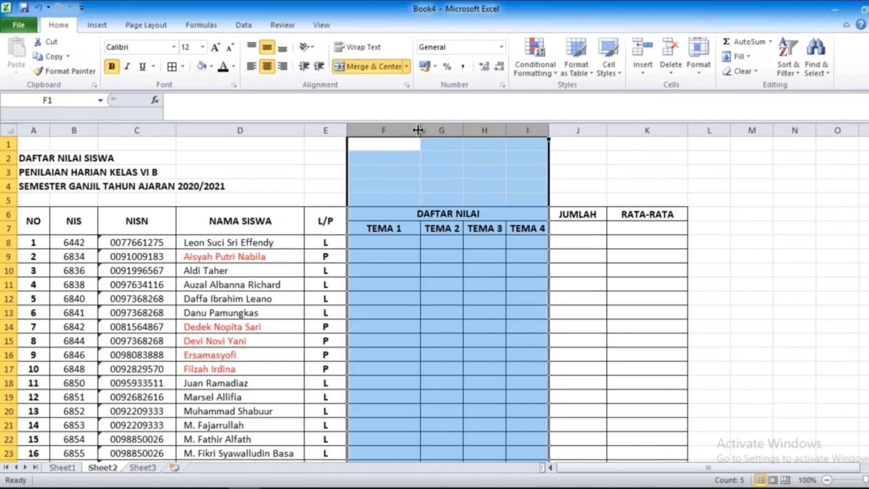
drag(419, 130, 390, 131)
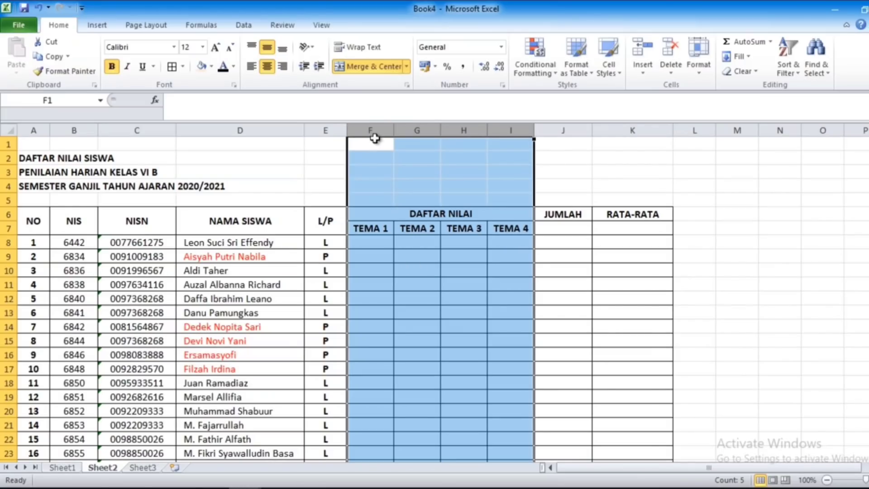
click(483, 316)
click(406, 325)
Step: Merge and center the JUMLAH header across J6:J7 and the RATA-RATA header across K6:K7
click(574, 217)
click(571, 283)
click(576, 215)
click(577, 229)
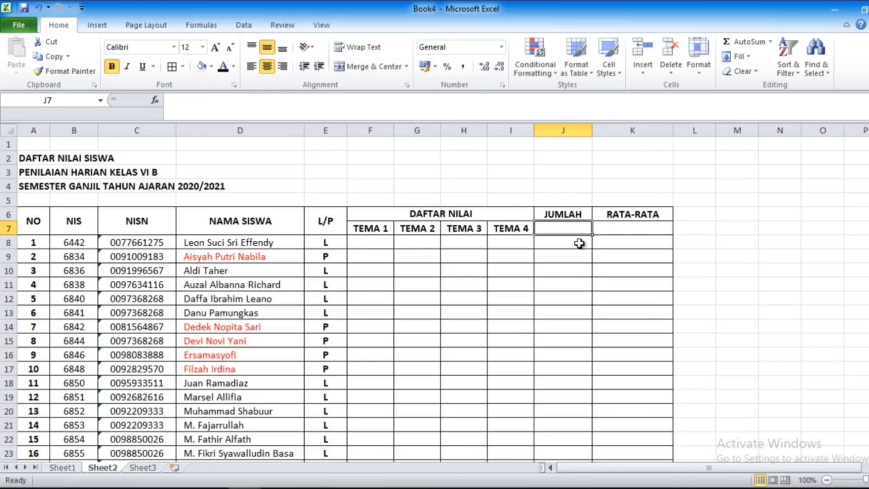
click(616, 228)
drag(566, 214, 566, 227)
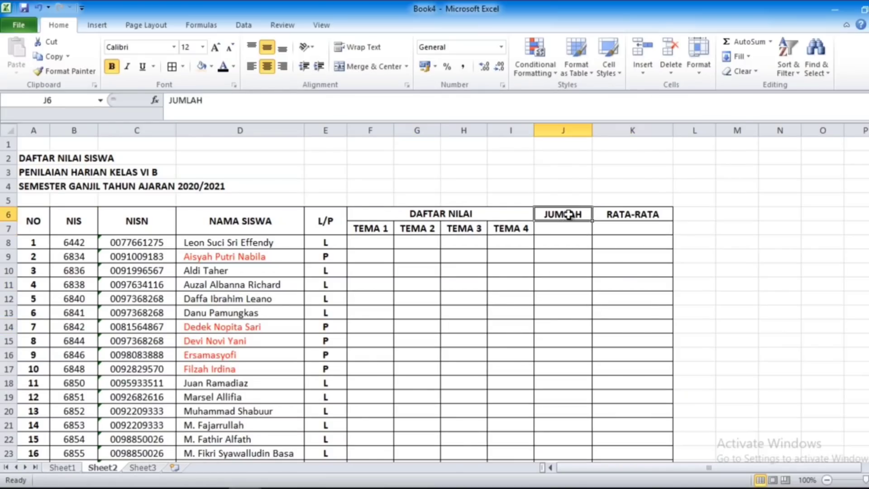
click(367, 66)
drag(633, 218, 629, 228)
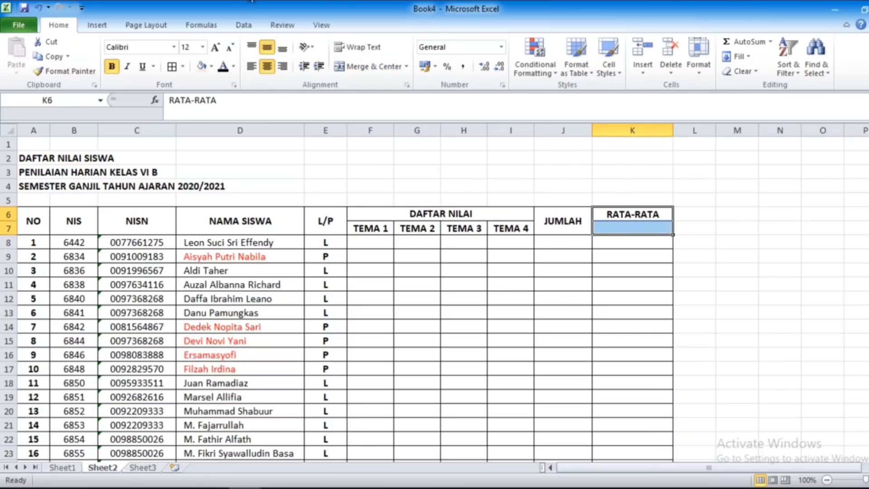
click(363, 66)
click(510, 383)
Step: Fill the table header cells A6 to K7 with a light orange color
drag(33, 221, 634, 231)
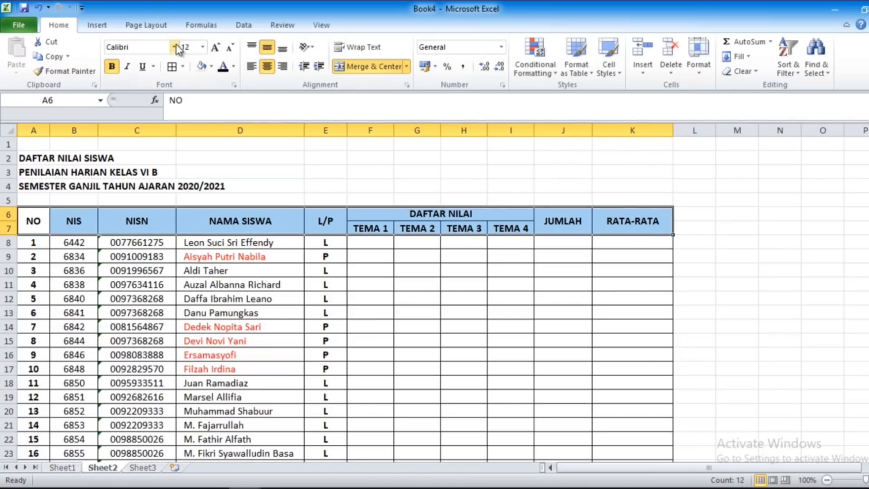
click(204, 71)
click(511, 308)
click(407, 355)
Step: Merge and center each of the three title lines in rows 2, 3 and 4 across columns A to K
drag(33, 158, 631, 163)
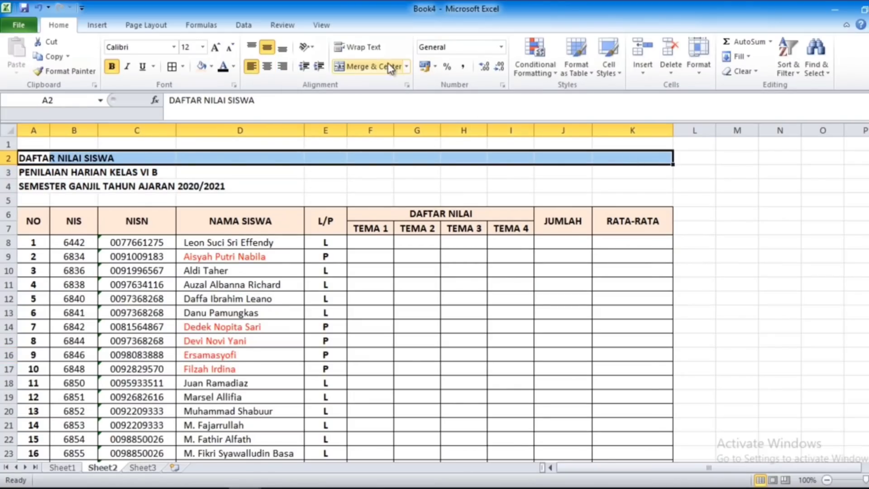
click(336, 72)
drag(22, 172, 617, 175)
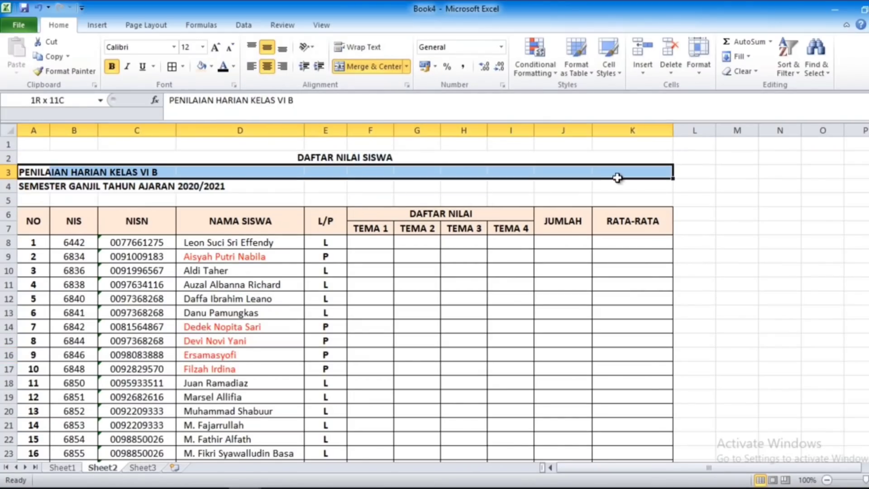
click(337, 70)
drag(26, 182, 632, 189)
click(369, 67)
click(632, 340)
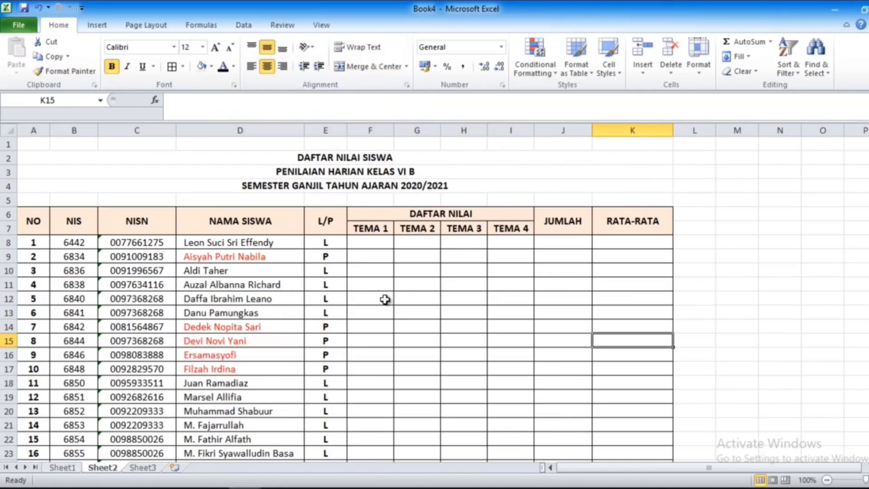
Step: Append MATA PELAJARAN PPKN to the PENILAIAN HARIAN KELAS VI B title line in row 3
scroll(389, 295, down, 11)
scroll(400, 289, down, 6)
scroll(406, 287, up, 17)
click(334, 154)
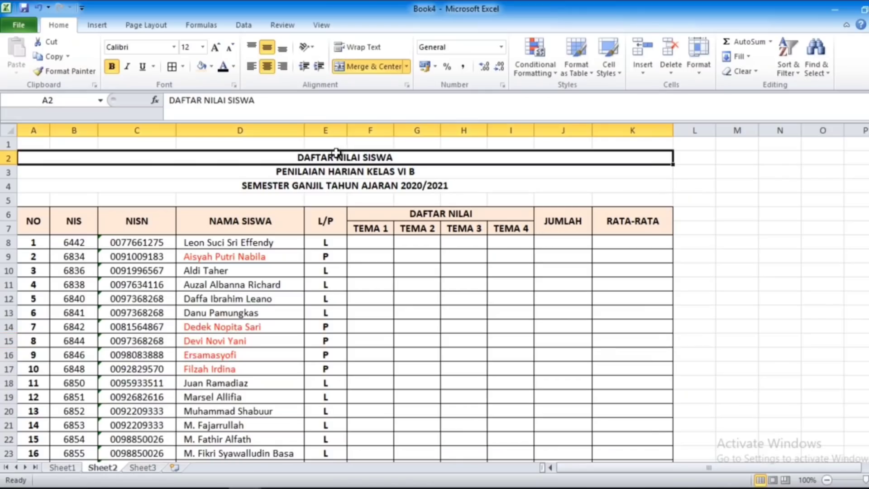
click(356, 172)
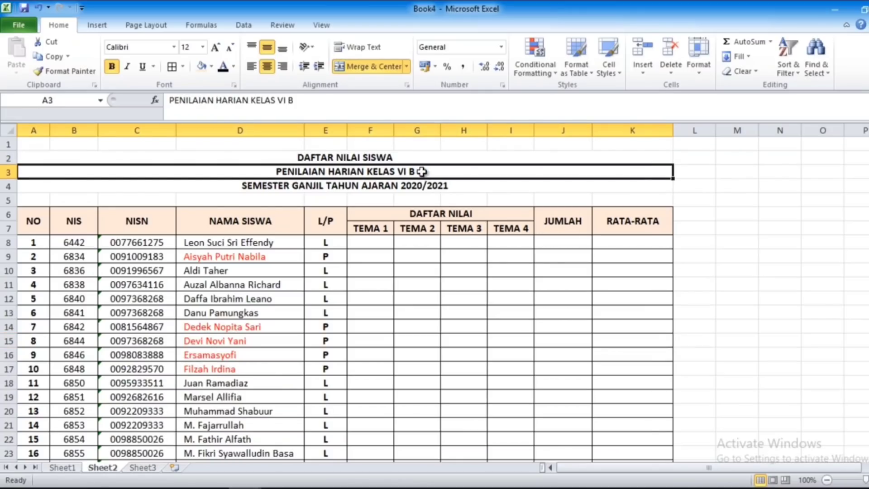
click(326, 112)
text(MATA PE)
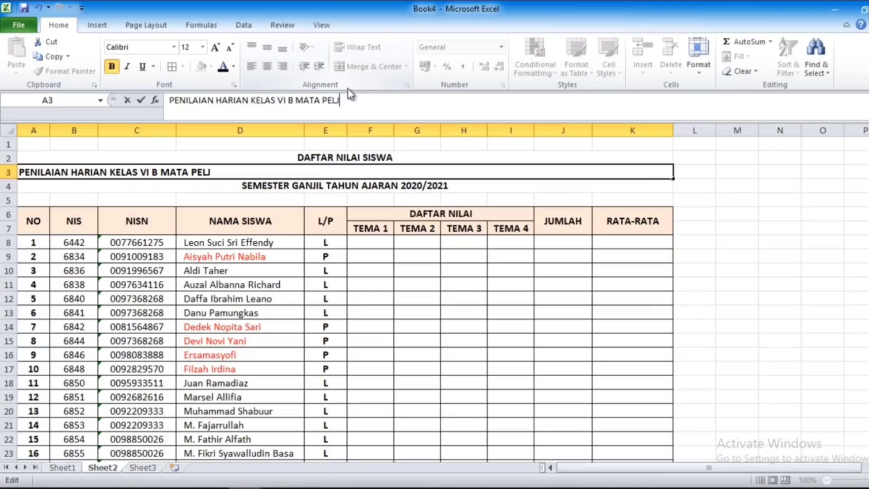
text(LAJARAN PPKN)
key(Return)
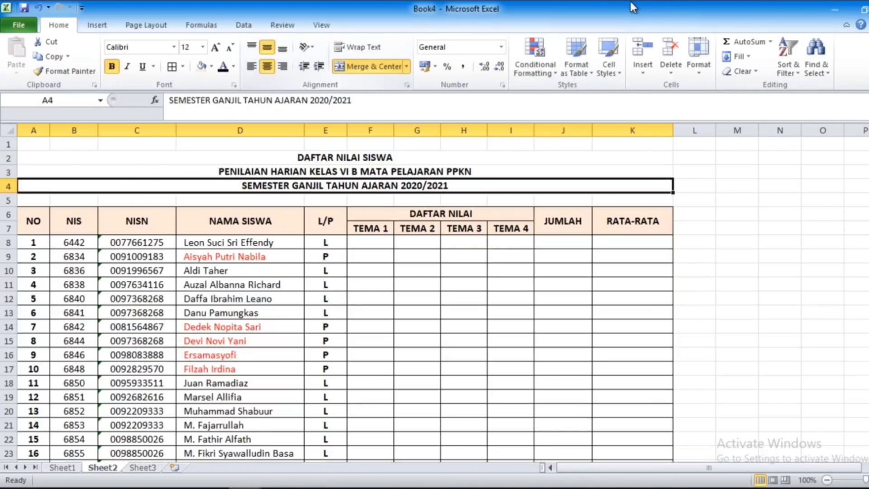
Step: Examine the grade list from the title lines down to the last student rows
click(633, 299)
scroll(470, 253, down, 8)
scroll(495, 247, up, 8)
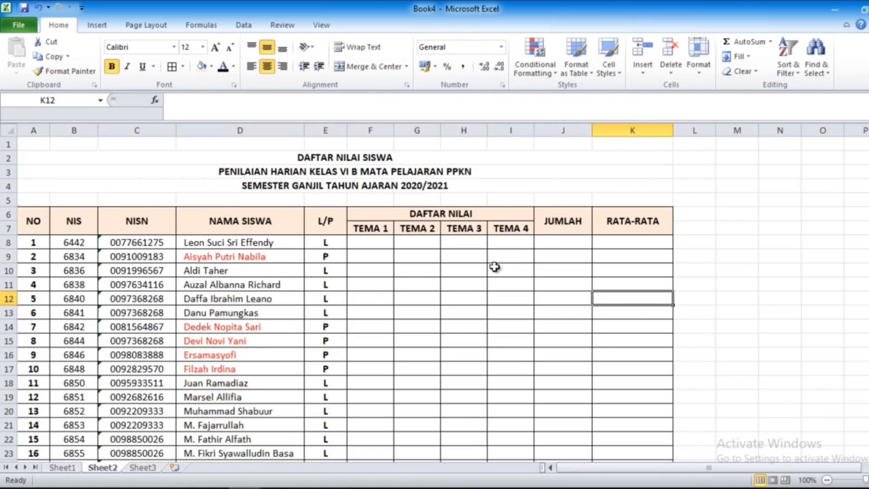
click(765, 154)
scroll(551, 229, down, 13)
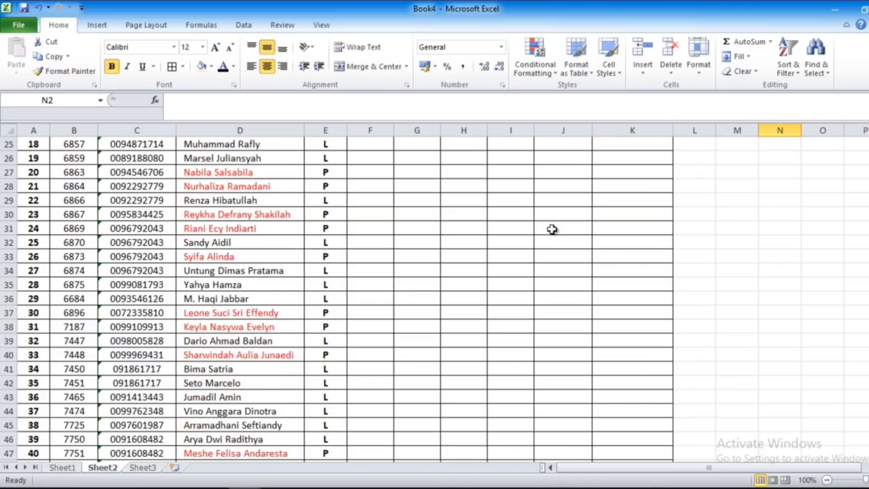
scroll(535, 238, up, 13)
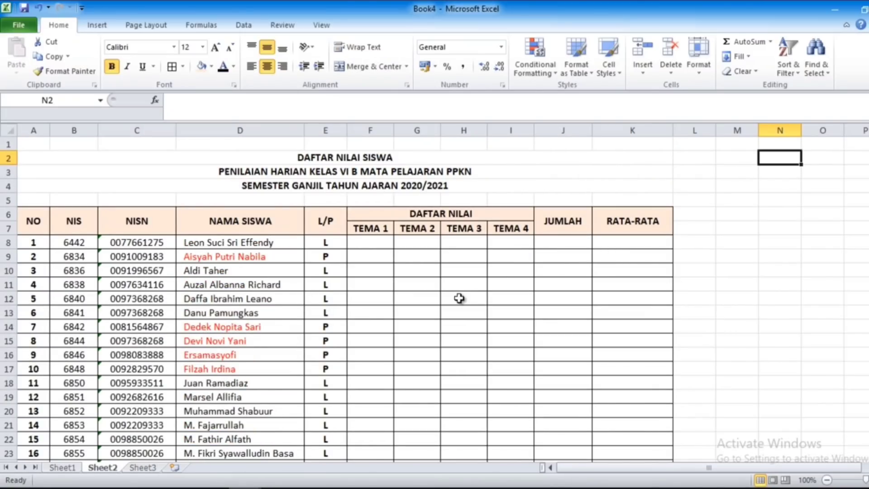
scroll(459, 298, down, 7)
scroll(460, 296, down, 6)
scroll(462, 294, up, 12)
Step: Enter the score 80 for TEMA 1 in F8 and copy it to TEMA 2 through TEMA 4 in G8:I8
click(372, 201)
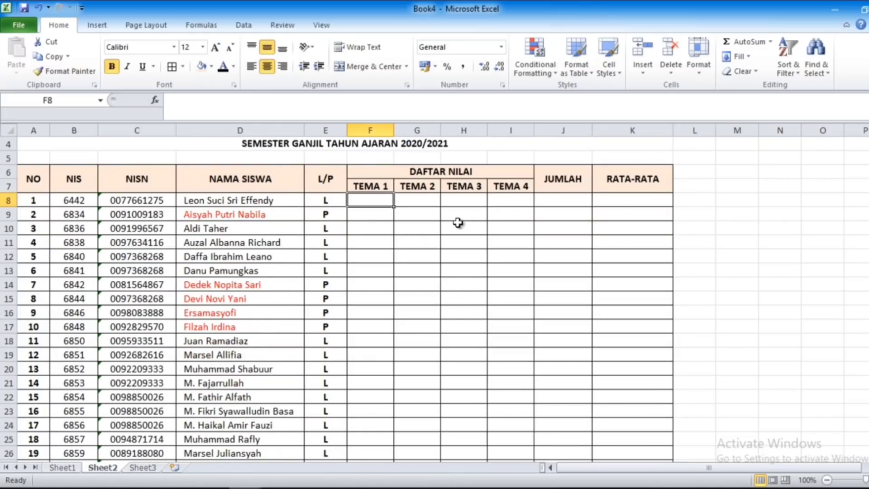
text(80)
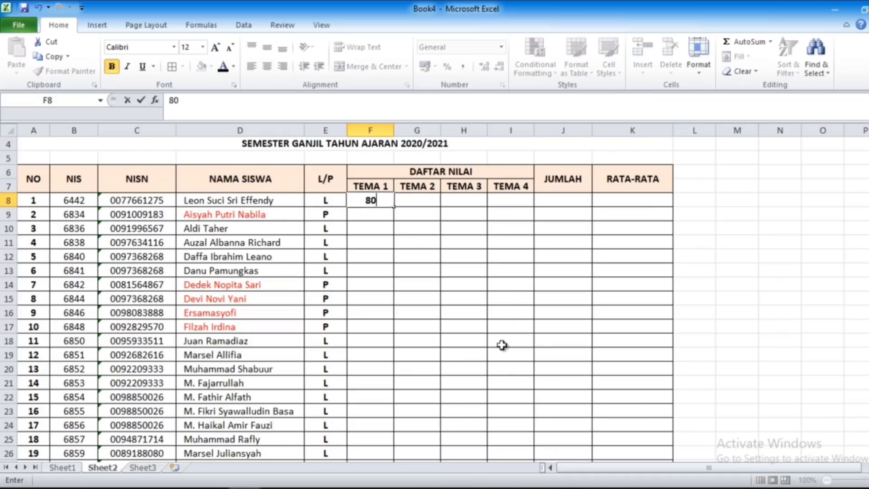
click(435, 243)
click(377, 203)
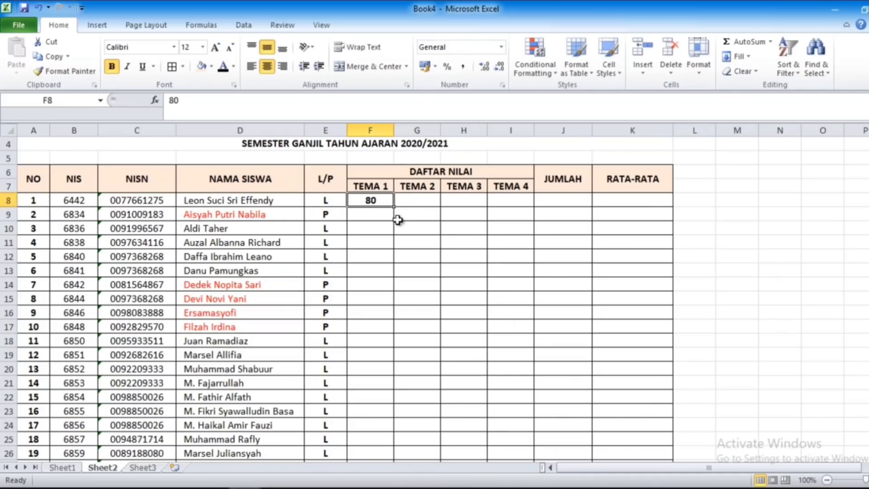
key(ctrl+c)
drag(413, 200, 494, 206)
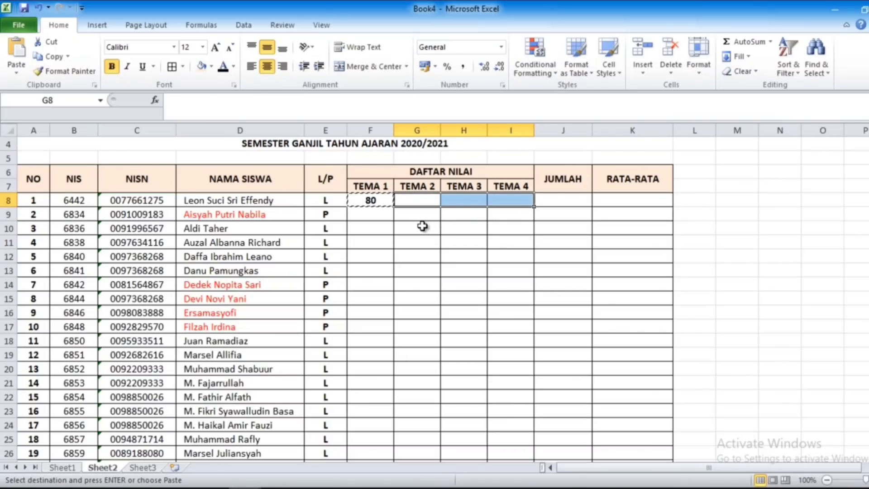
key(ctrl+v)
Step: Copy the first student's four TEMA scores from F8:I8 to all other students in F9:I50
drag(375, 200, 504, 199)
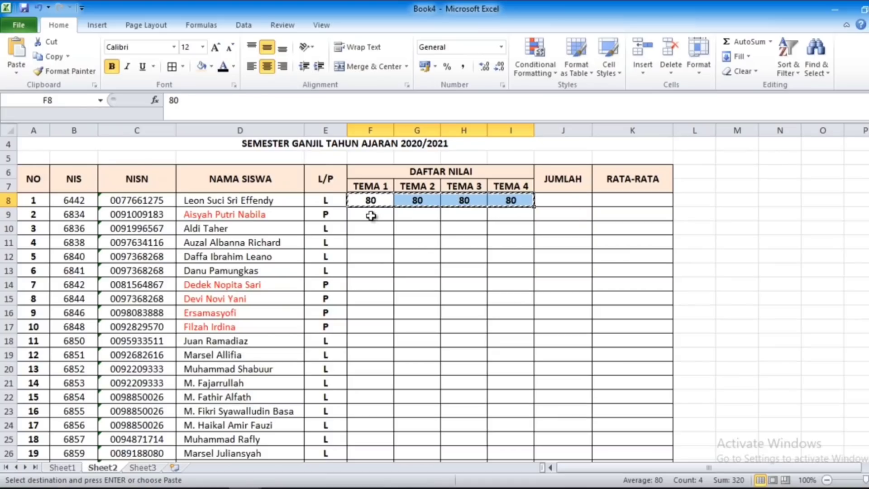
click(369, 214)
scroll(471, 285, down, 11)
shift+click(520, 330)
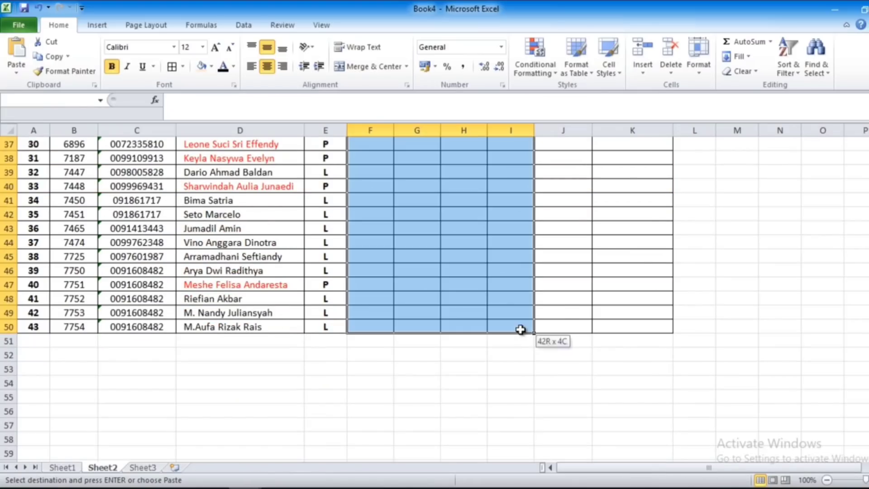
key(ctrl+v)
Step: Change the TEMA 2 scores to 100 for student number 5 in G12 and 90 for the first student in G8
click(434, 302)
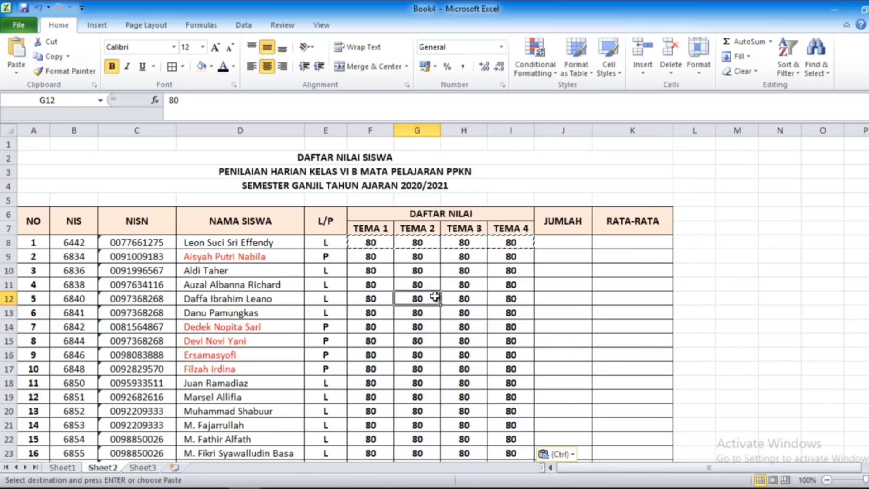
text(100)
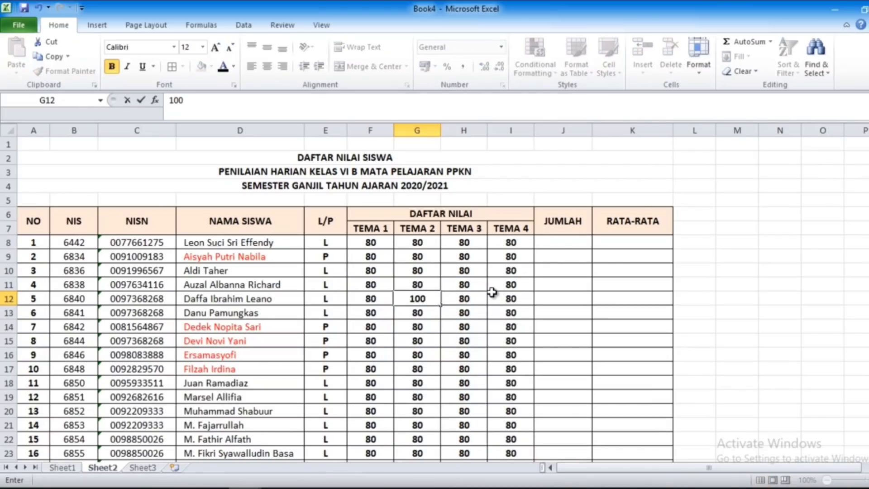
key(Left)
key(Right)
key(Right)
key(Right)
key(Left)
key(Down)
key(Down)
click(425, 245)
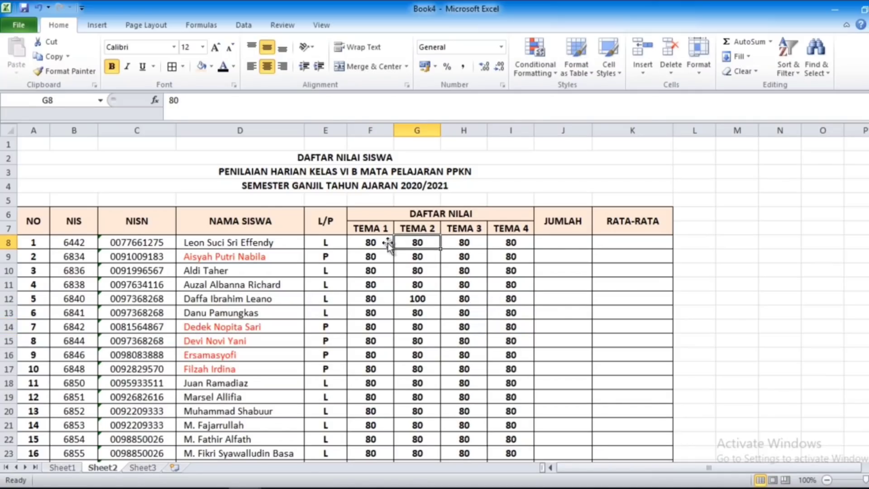
text(90)
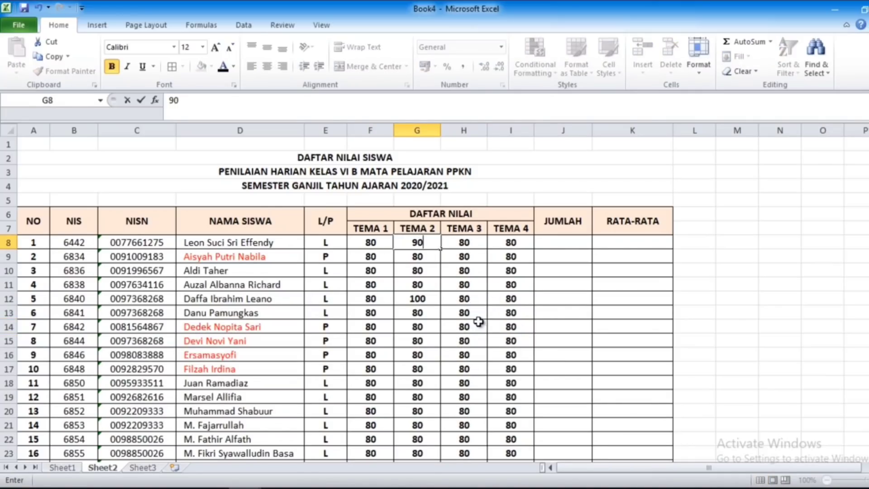
click(462, 242)
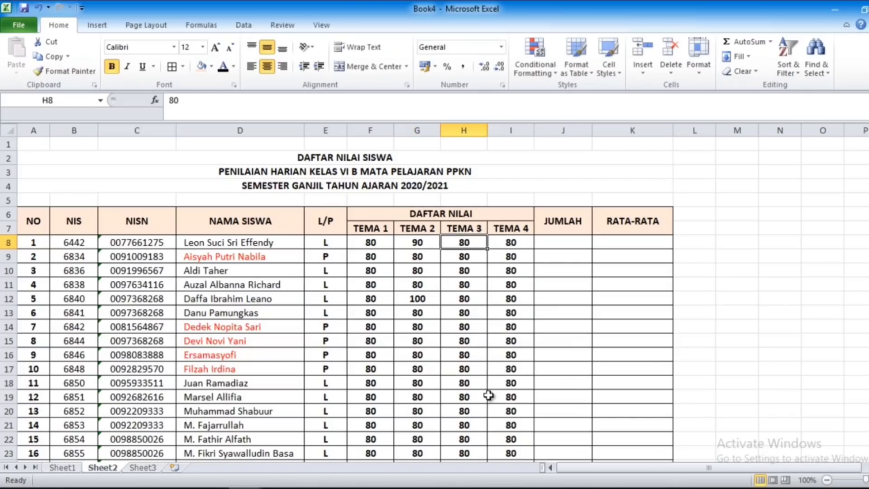
Step: Set the first student's TEMA 3 score in H8 to 100, and the second student's scores to 80 in G9 and 100 in I9
text(100)
click(425, 257)
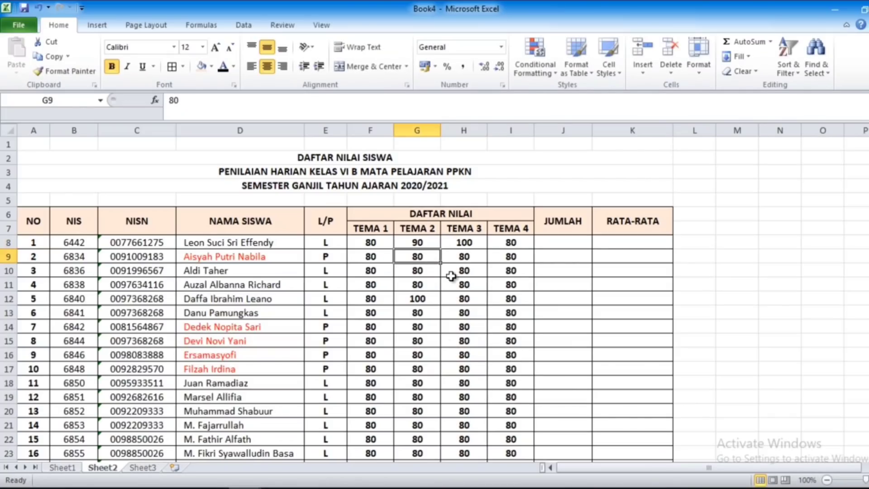
text(80)
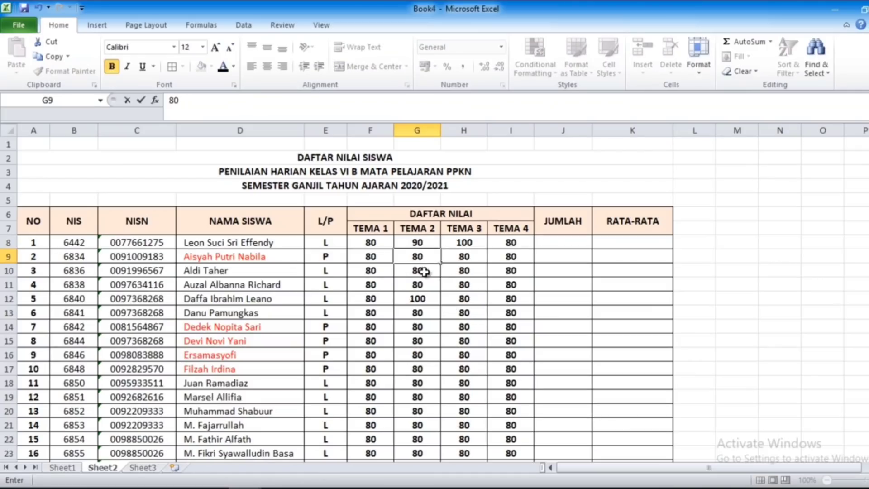
click(489, 259)
text(100)
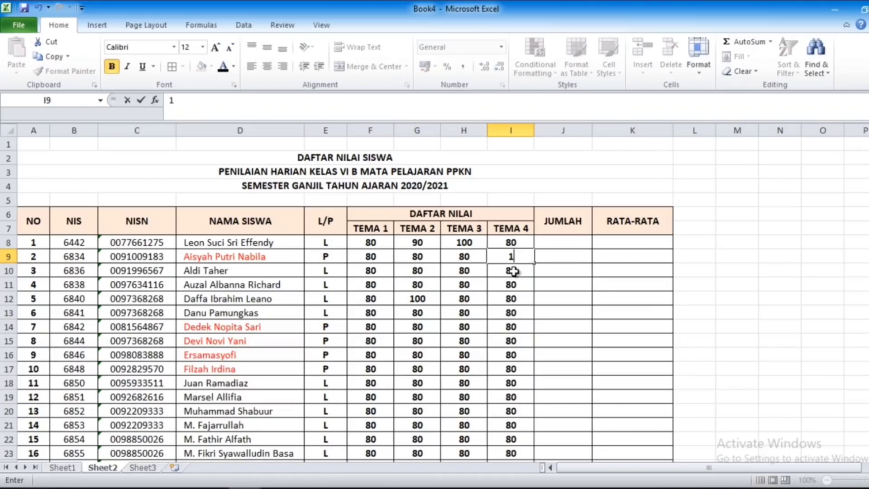
Step: Change the third student's scores to 100 for TEMA 3 in H10 and 90 for TEMA 1 in F10
click(464, 271)
text(100)
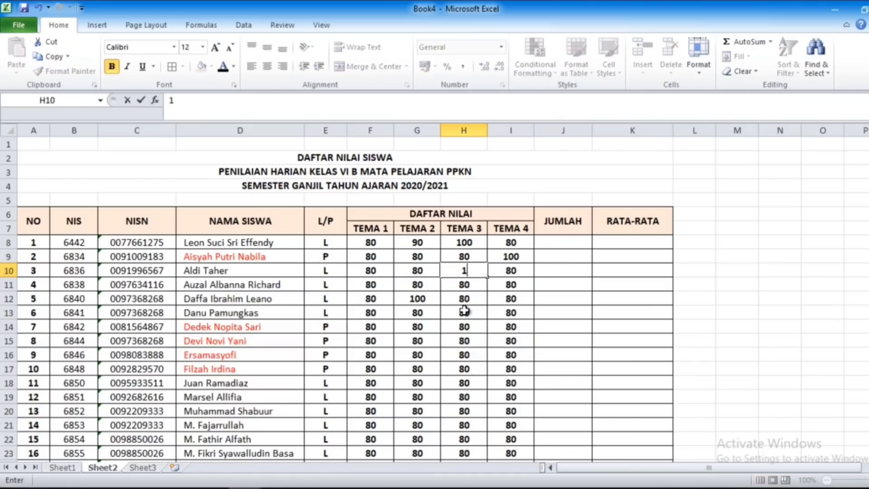
key(Left)
key(Left)
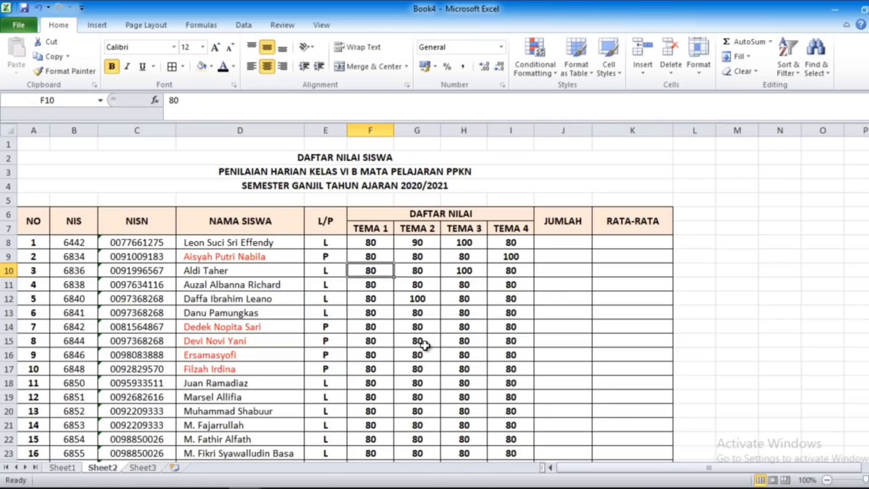
text(90)
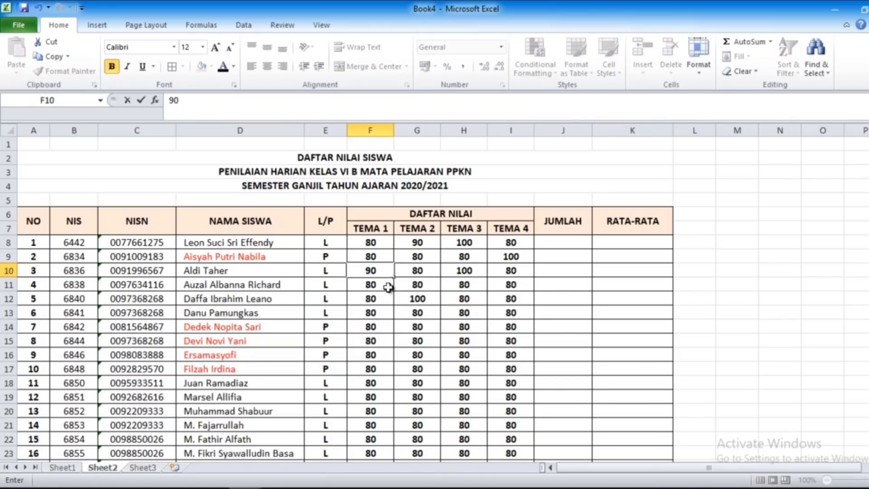
click(419, 289)
Step: Copy the first three students' TEMA scores from F8:I10 to the next three students in F11:I13
drag(372, 242, 501, 268)
key(ctrl+c)
drag(371, 284, 384, 306)
key(ctrl+v)
key(Escape)
Step: Set the TEMA 2 score in G12 to 100 and the TEMA 4 score in I13 to 100
click(417, 298)
text(100)
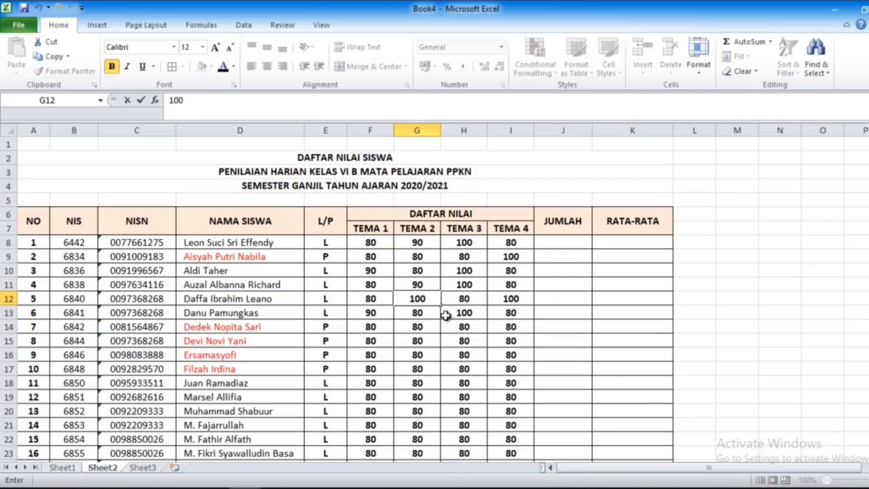
click(508, 315)
text(100)
click(508, 355)
Step: Copy the first six students' TEMA scores from F8:I13 to students 7 through 12 in F14:I19
drag(371, 245, 511, 310)
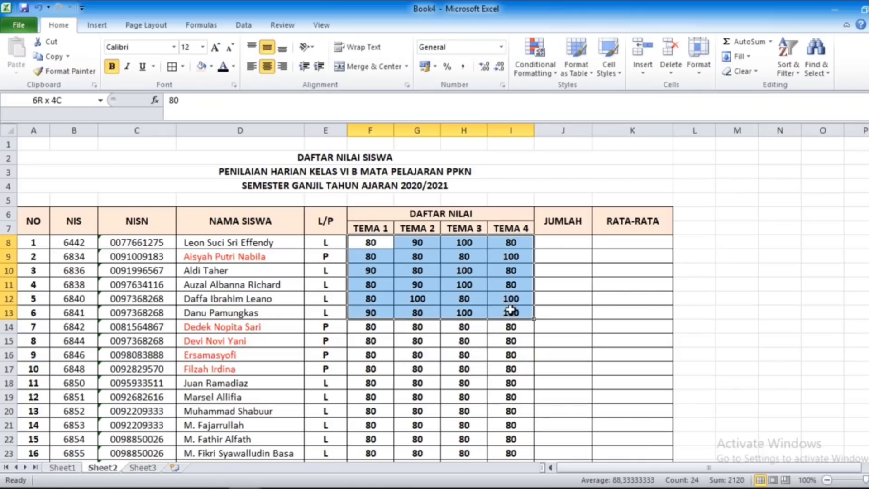
key(ctrl+c)
drag(375, 329, 386, 383)
key(ctrl+v)
scroll(394, 362, down, 3)
drag(360, 285, 380, 368)
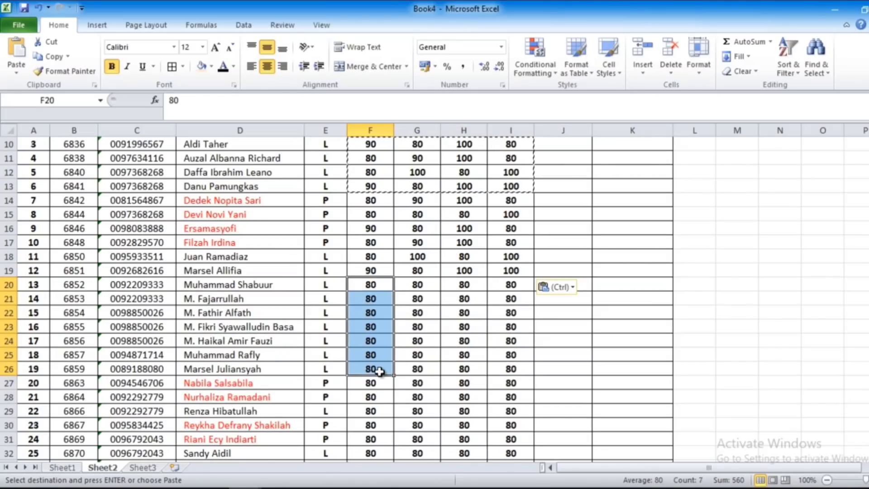
key(ctrl+v)
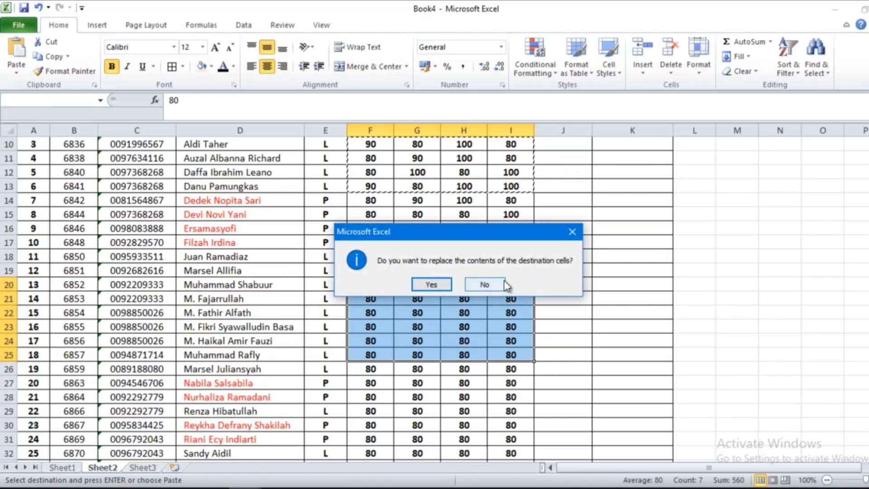
click(572, 232)
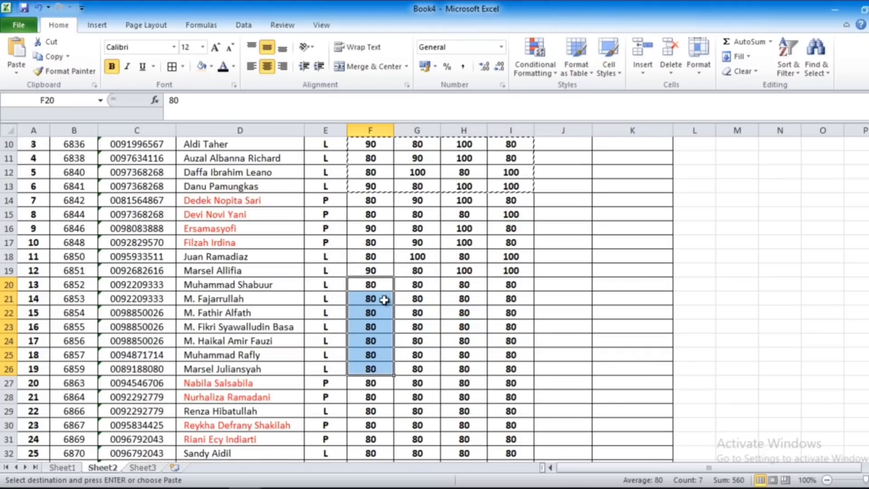
Step: Paste the copied six-row score block for students 13 through 30, starting at F20, F26 and F32
click(373, 281)
key(ctrl+v)
key(ctrl)
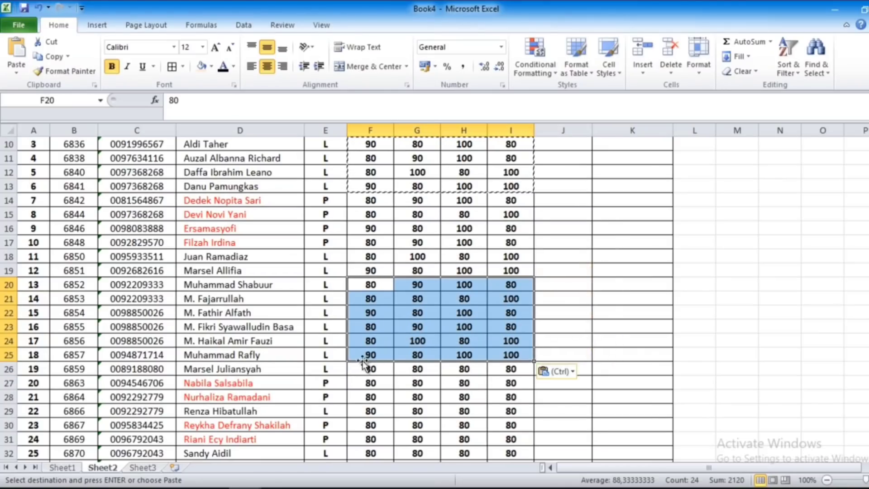
click(372, 369)
key(ctrl+v)
scroll(424, 383, down, 3)
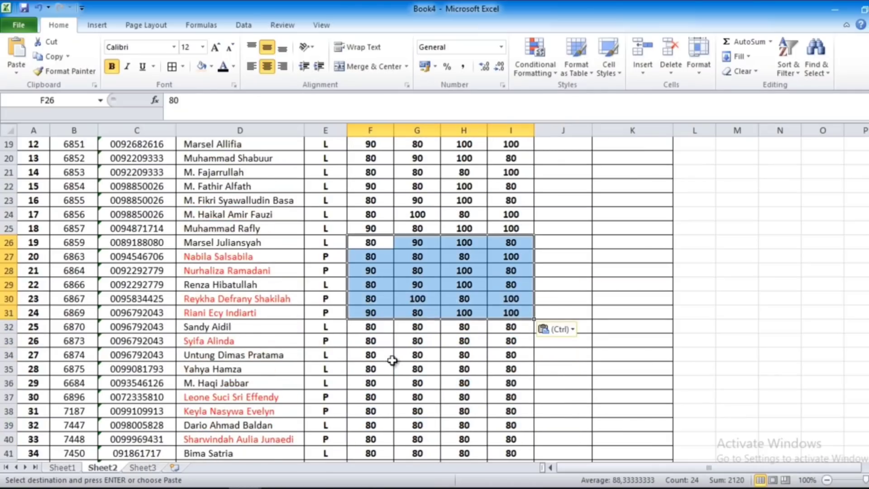
click(375, 327)
key(ctrl+v)
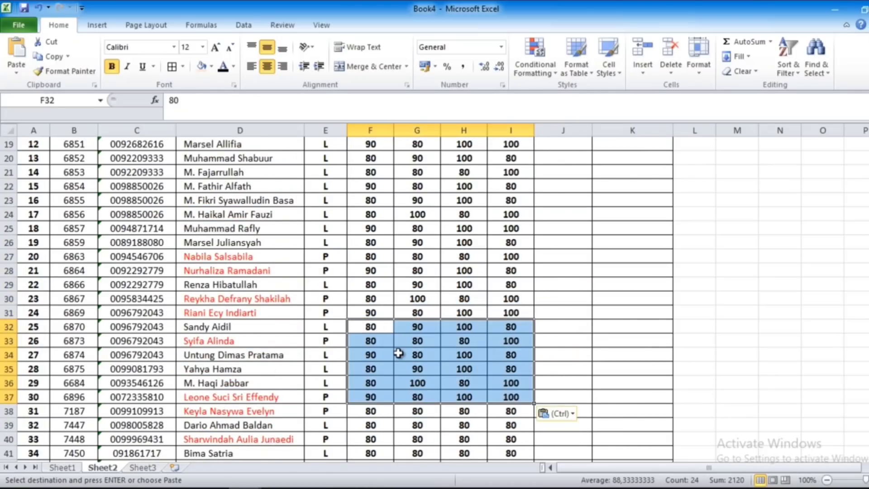
Step: Paste the copied six-row score block for students 31 through 42, starting at F38 and F44
scroll(404, 346, down, 3)
click(373, 283)
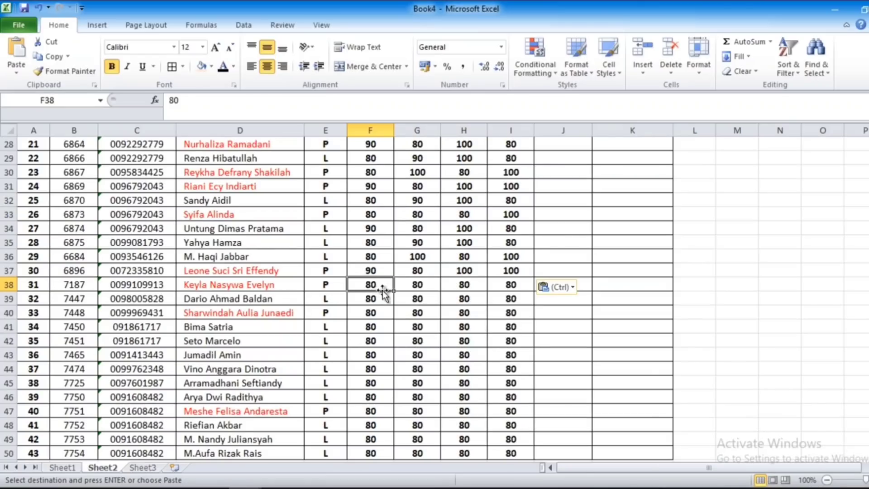
right_click(371, 285)
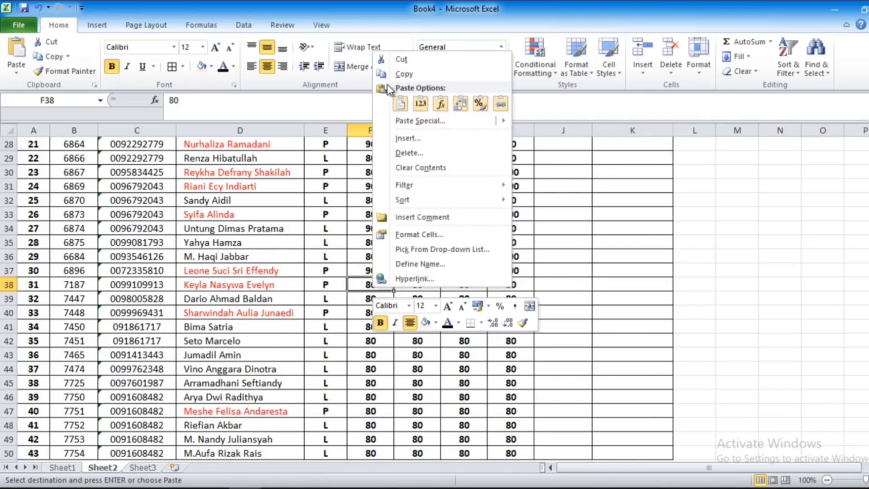
click(398, 103)
click(372, 369)
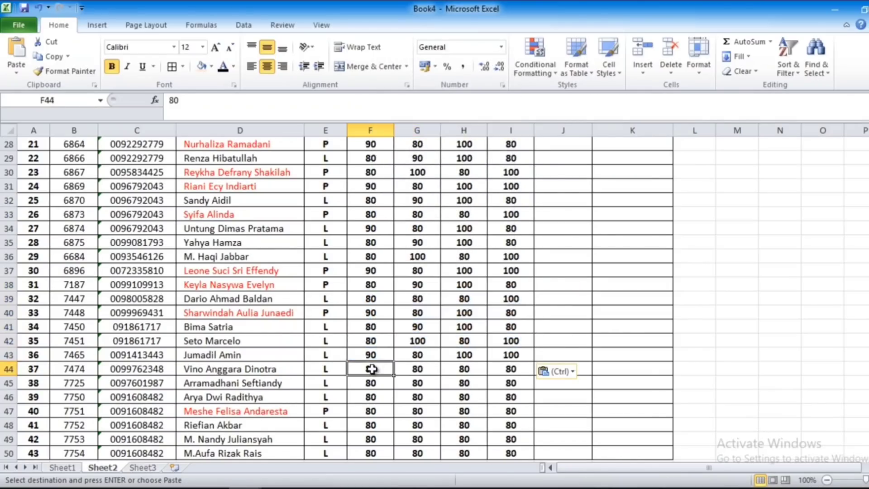
right_click(371, 369)
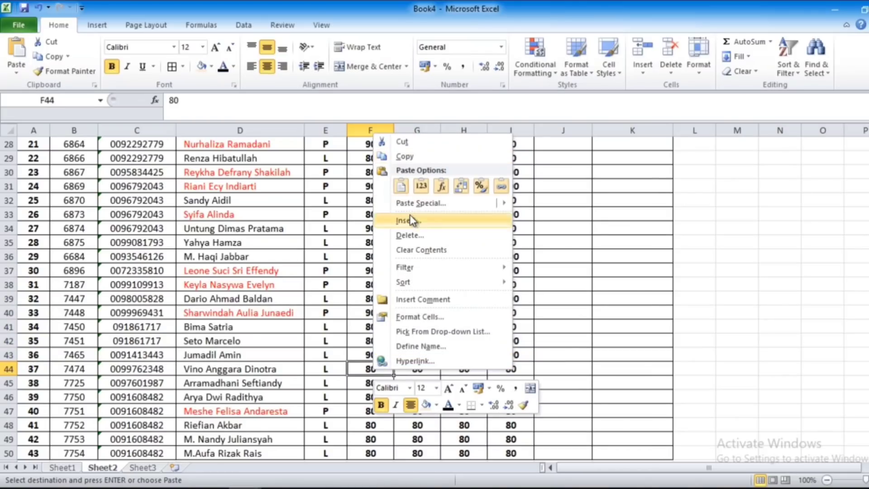
click(401, 185)
Step: End the copy mode and check the TEMA scores and the JUMLAH and RATA-RATA columns down to the last student row
scroll(409, 342, down, 3)
scroll(410, 342, down, 1)
drag(369, 286, 479, 283)
click(493, 355)
scroll(493, 355, up, 13)
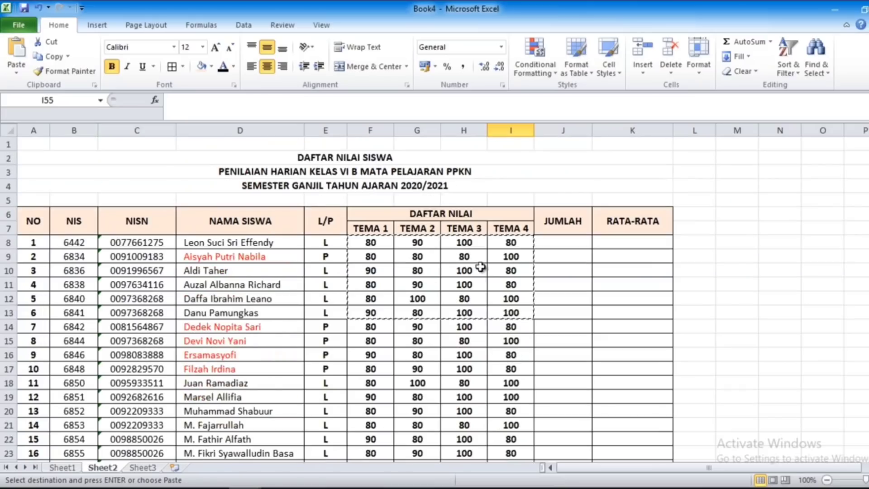
click(709, 288)
click(723, 288)
key(Escape)
click(638, 340)
scroll(498, 303, down, 3)
scroll(463, 292, up, 3)
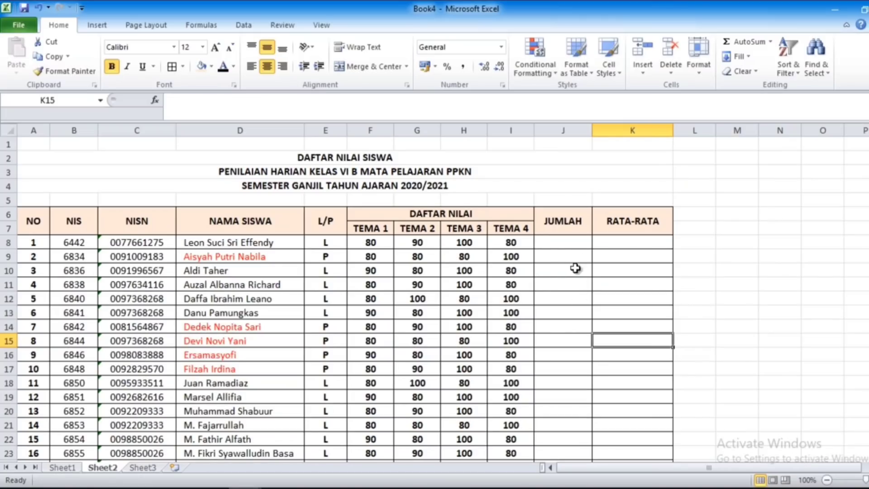
click(573, 245)
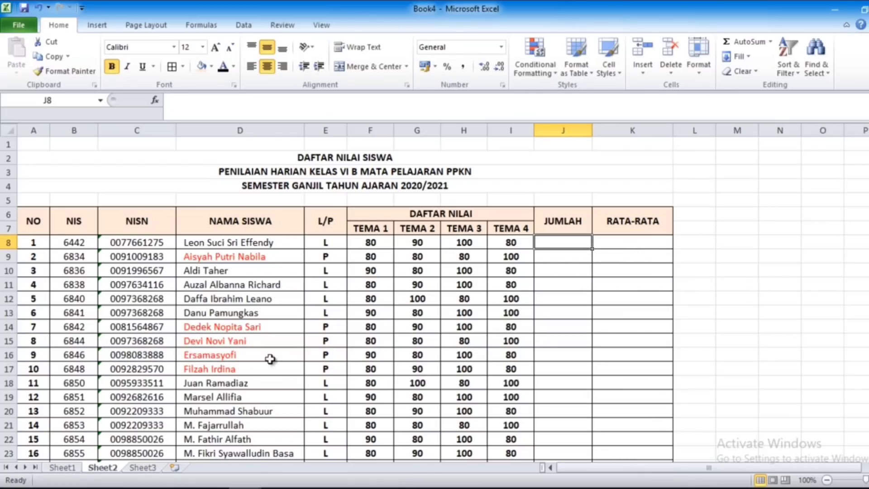
scroll(271, 349, down, 3)
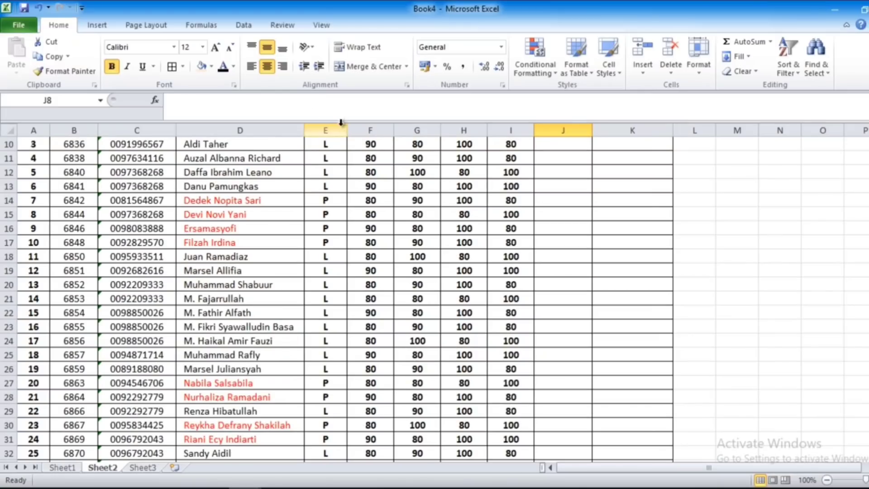
scroll(410, 428, down, 9)
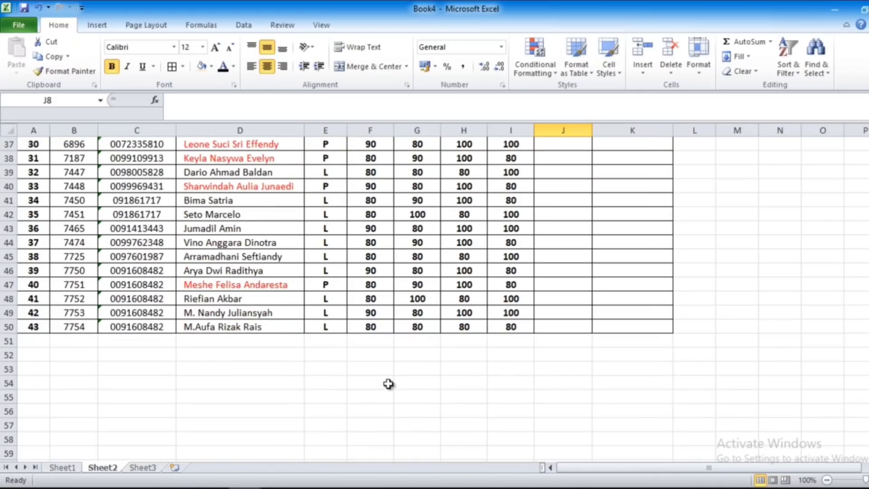
scroll(387, 384, up, 12)
click(476, 177)
click(455, 359)
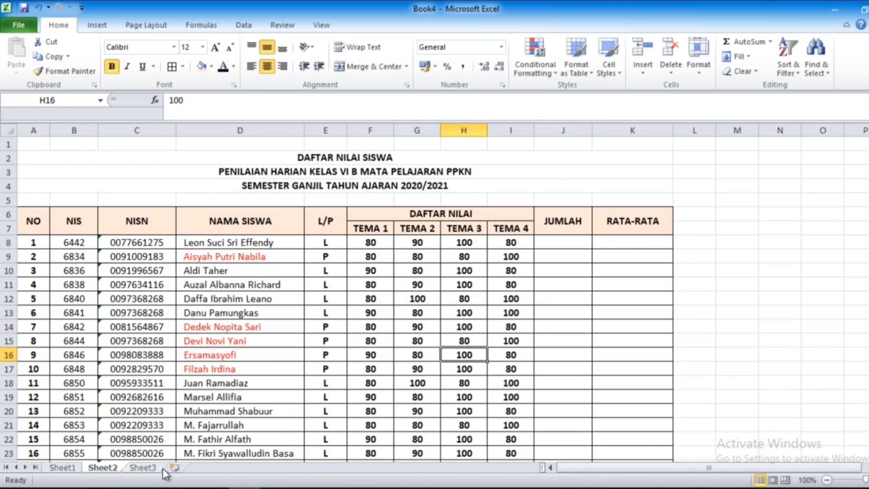
Step: Rename the worksheet Sheet2 as ppkn
right_click(107, 468)
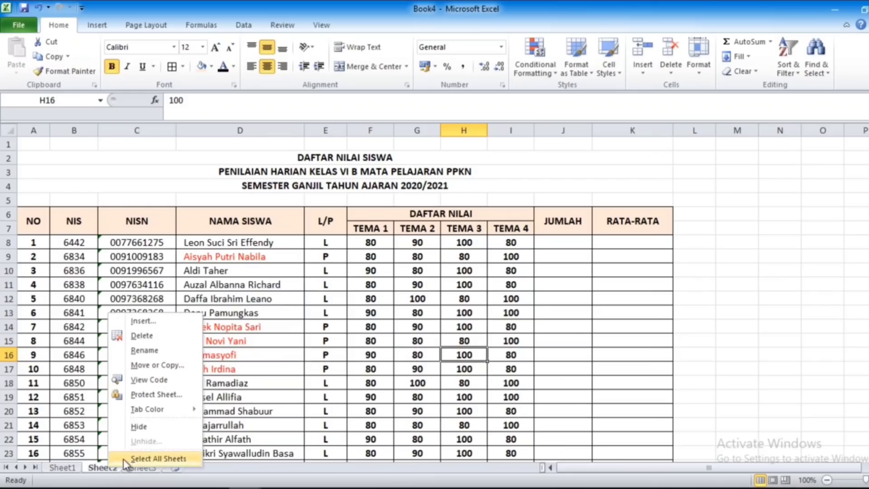
click(178, 351)
text(ppkn)
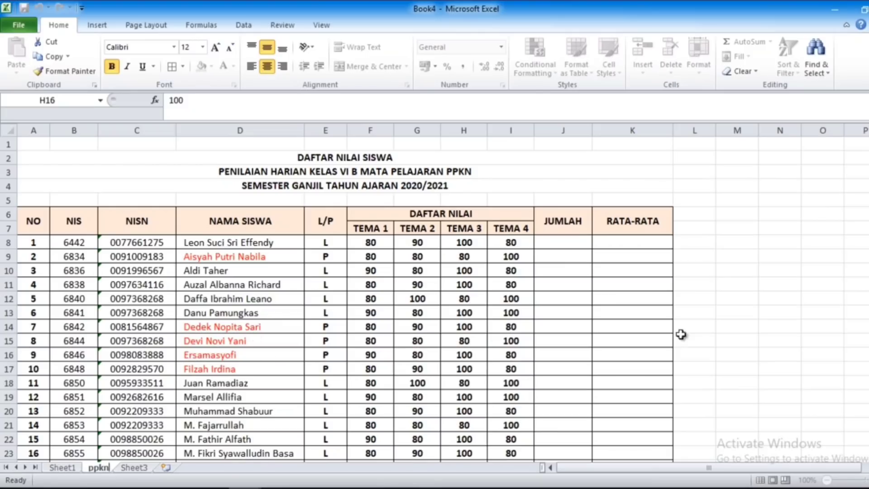
click(730, 326)
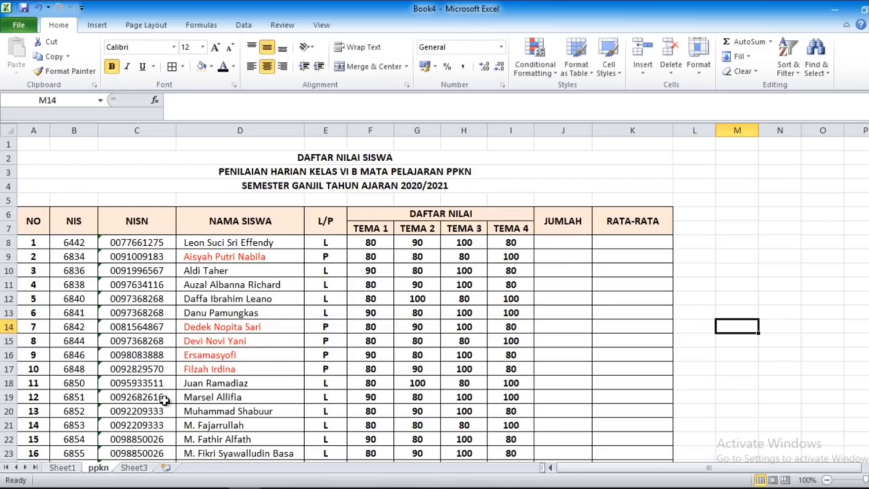
Step: Repeat the renaming of the grade list worksheet, entering ppkn as its name again
right_click(99, 469)
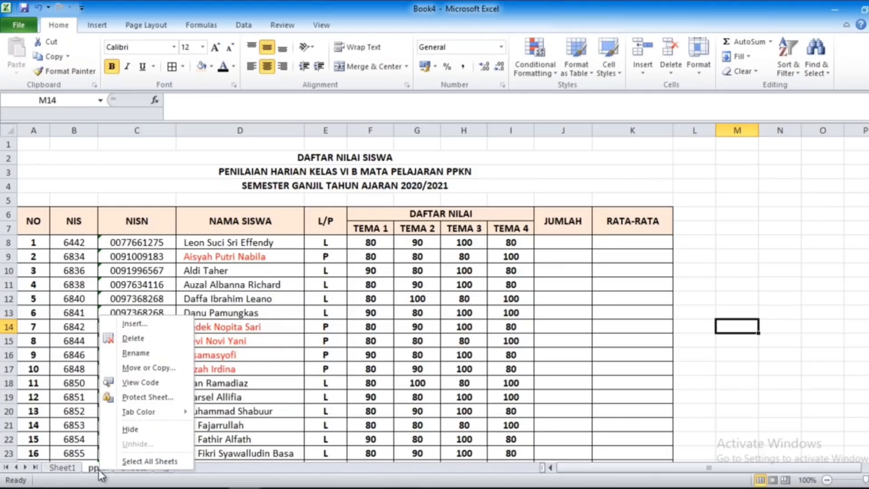
click(148, 355)
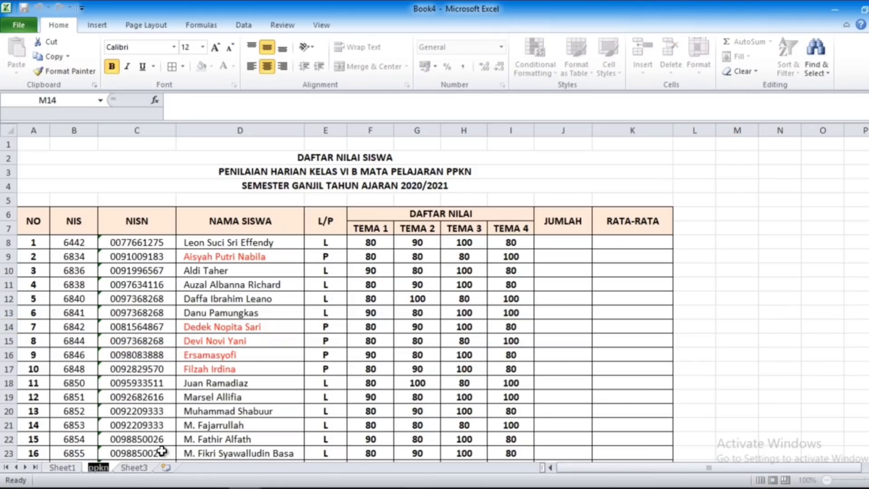
text(ppkn)
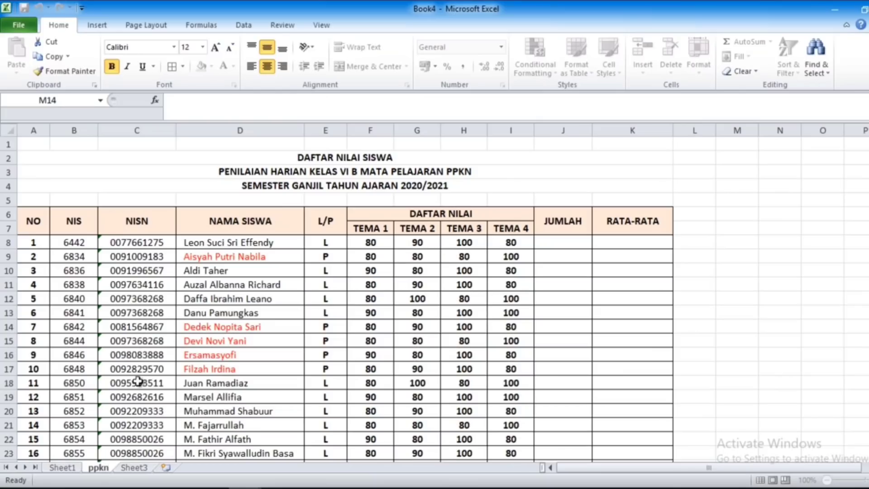
click(244, 326)
click(688, 300)
click(566, 187)
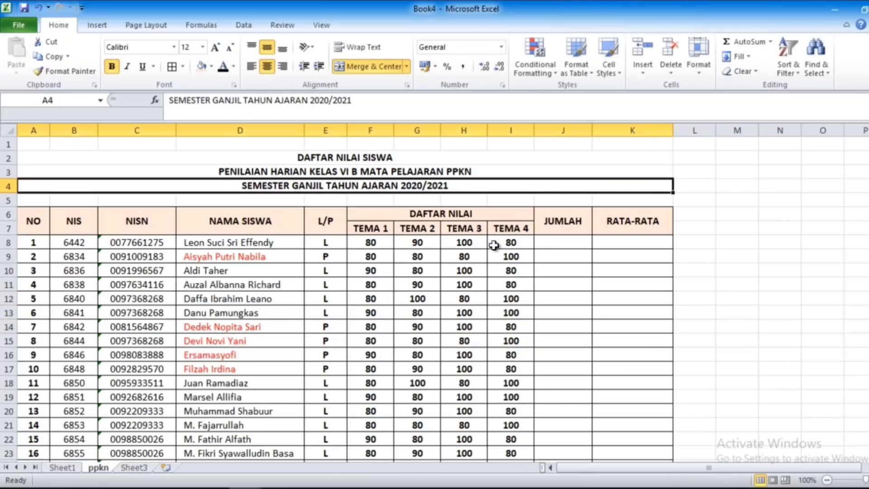
scroll(417, 345, down, 13)
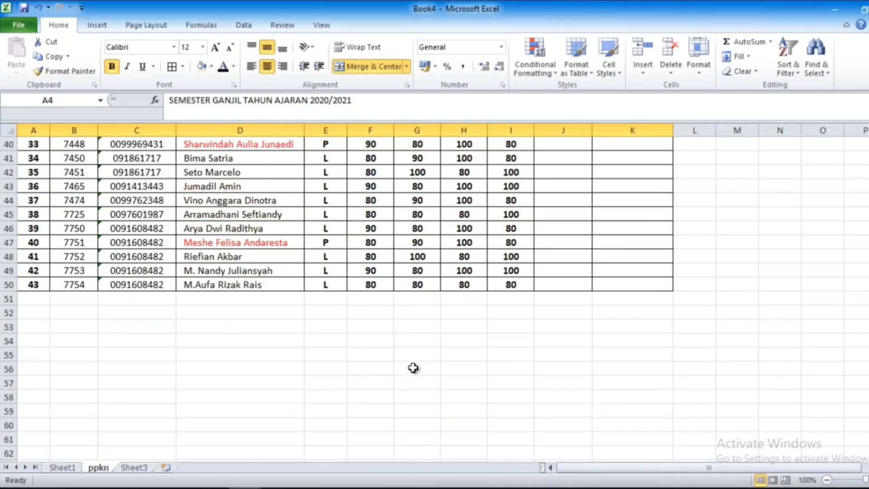
scroll(411, 371, up, 13)
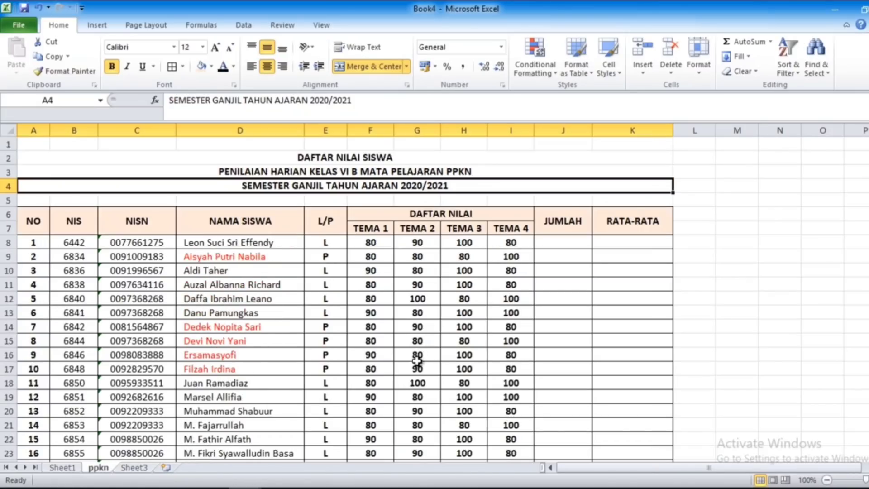
Step: Delete the unused worksheet Sheet3 permanently from the workbook
click(146, 468)
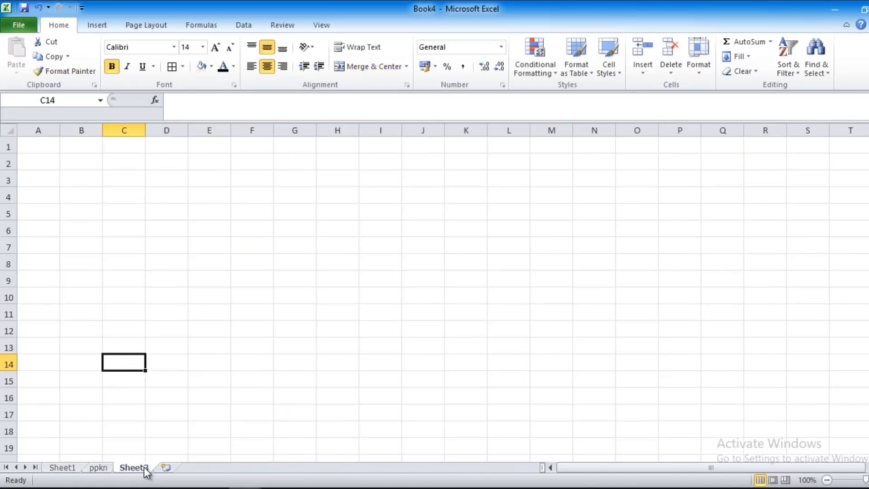
right_click(145, 468)
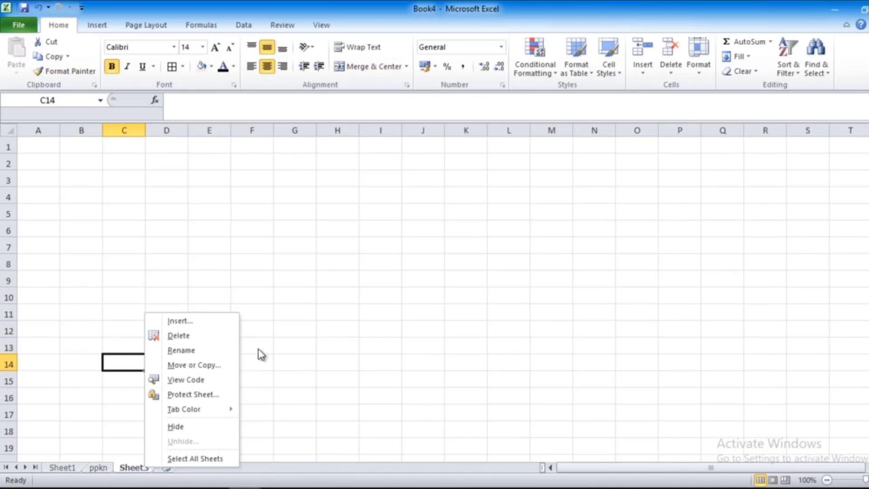
click(197, 337)
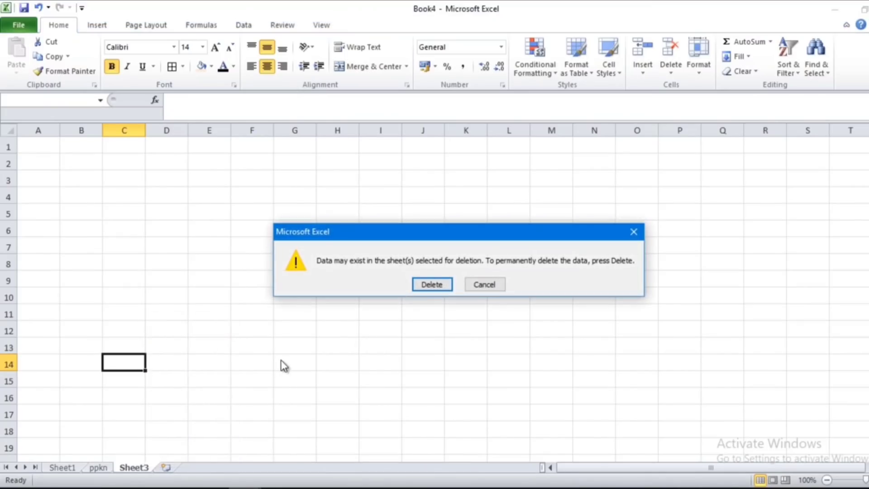
click(432, 285)
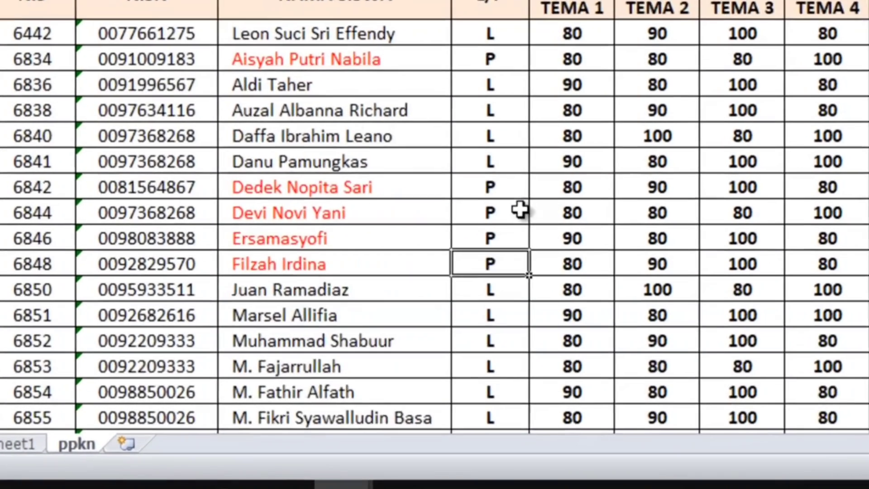
Step: Look through the ppkn grade list, checking the student rows and TEMA scores from the first student to the last
scroll(304, 340, down, 4)
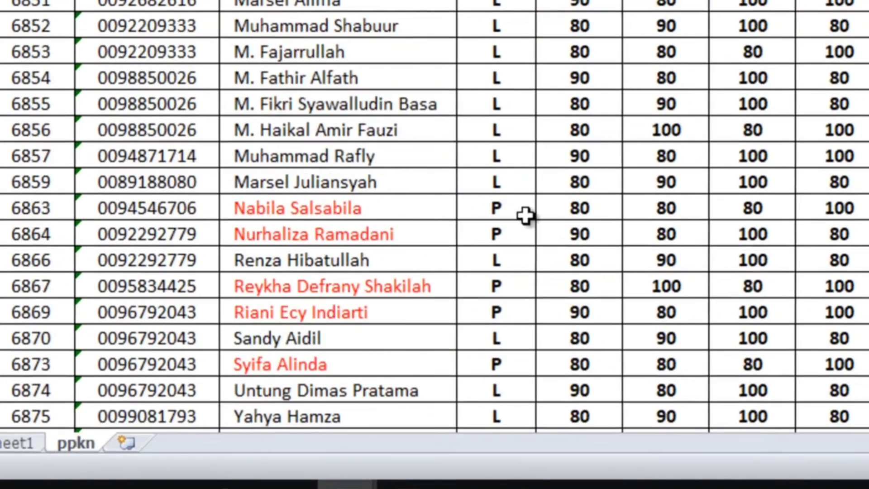
scroll(460, 232, down, 6)
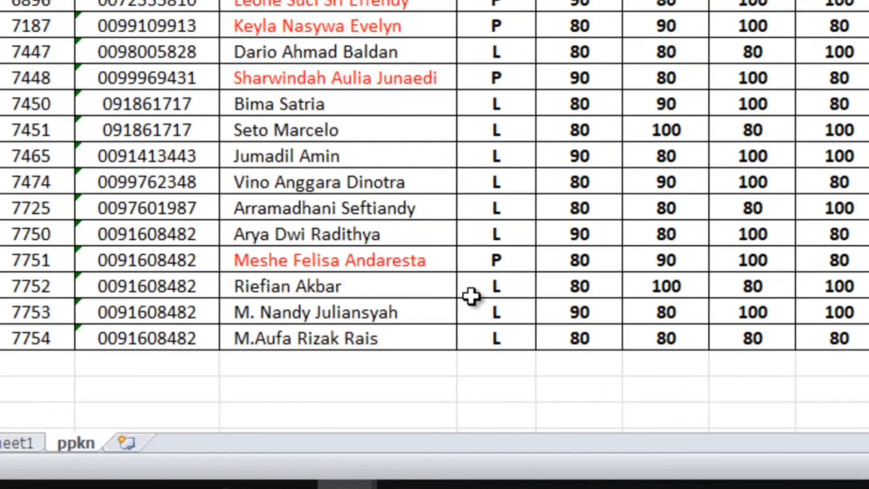
scroll(500, 236, up, 11)
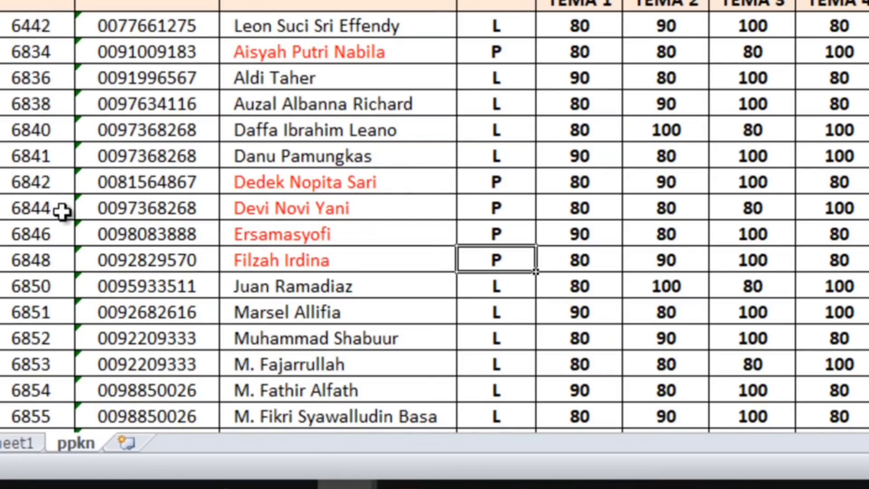
scroll(349, 141, down, 3)
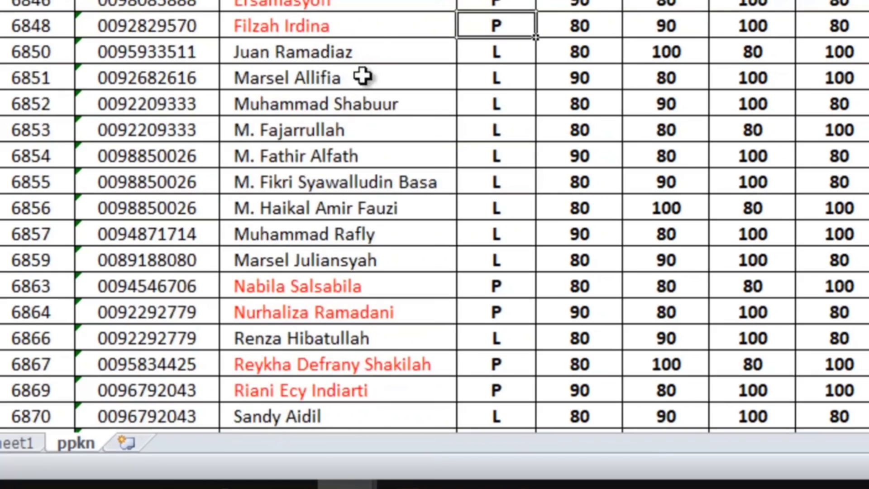
click(371, 21)
scroll(349, 162, down, 10)
scroll(293, 304, up, 11)
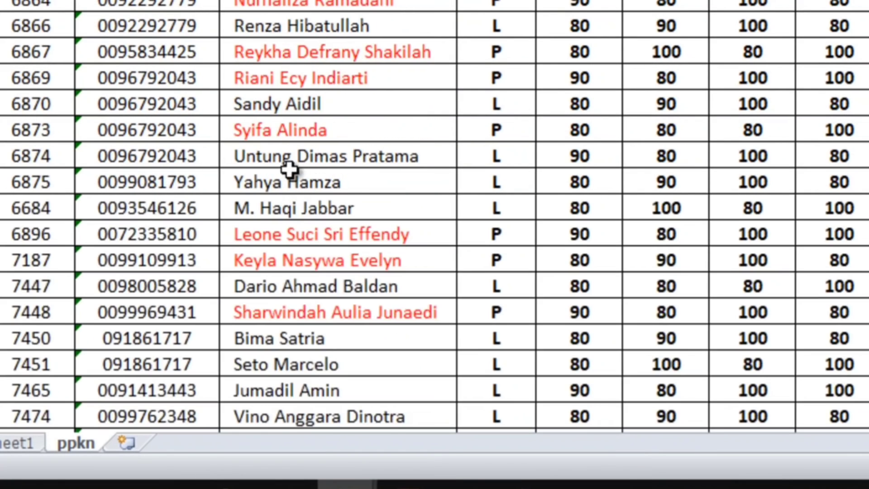
scroll(310, 178, up, 2)
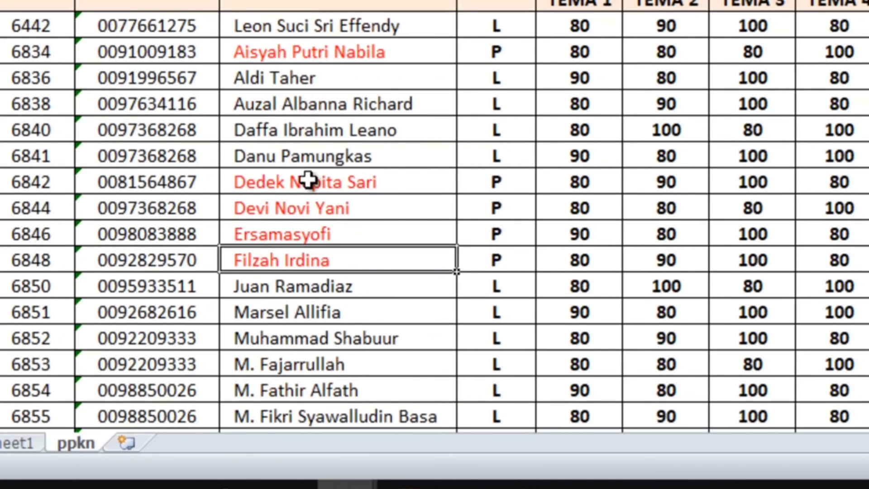
scroll(40, 335, down, 3)
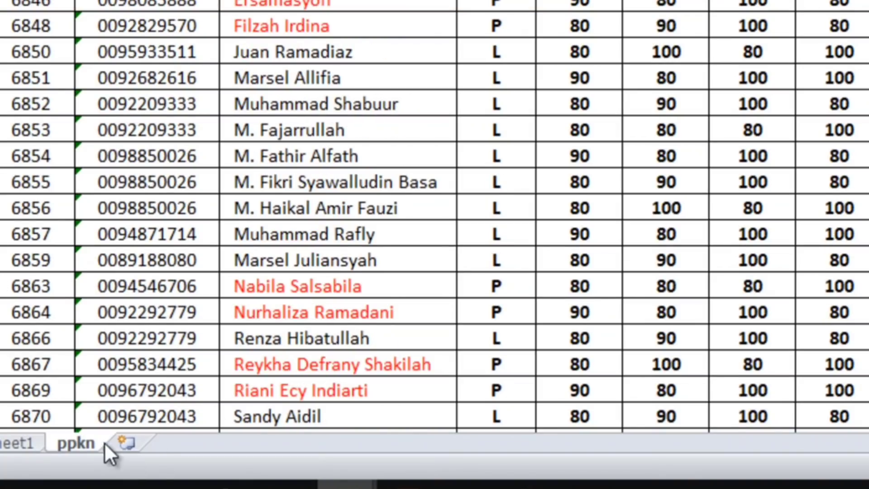
scroll(362, 162, up, 3)
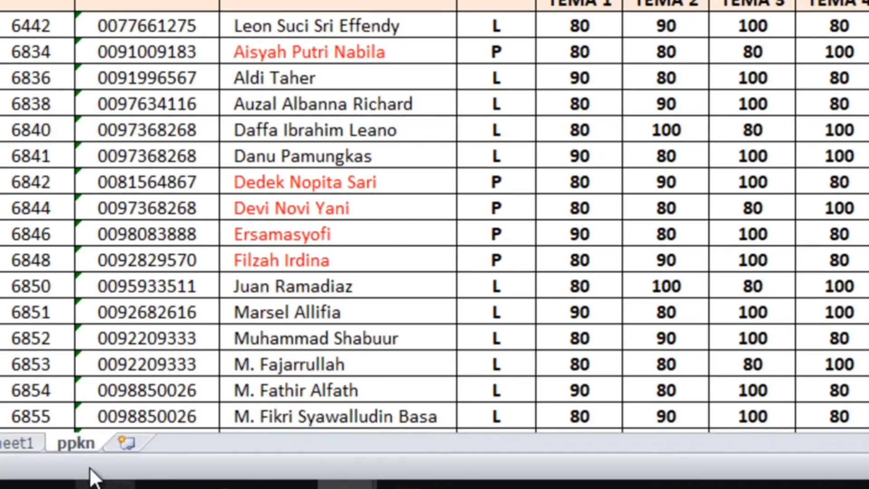
Step: Create a copy of the ppkn worksheet at the end of Book4 and compare it with the original
right_click(81, 446)
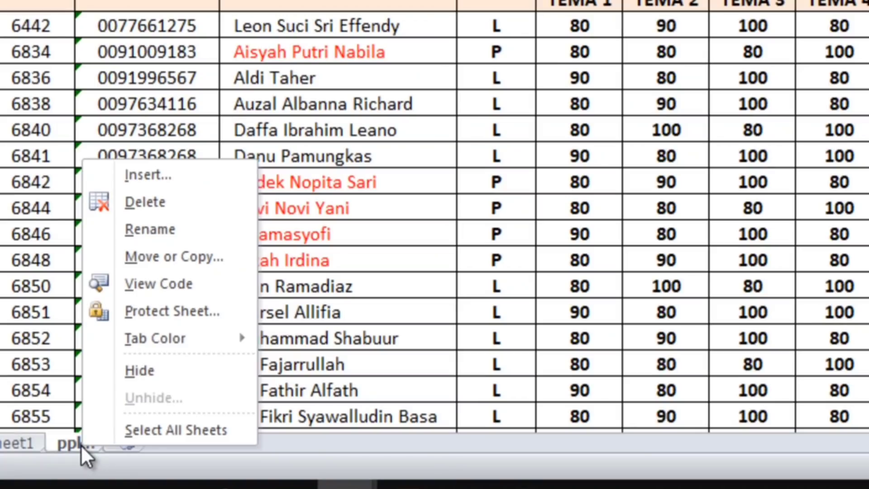
click(195, 262)
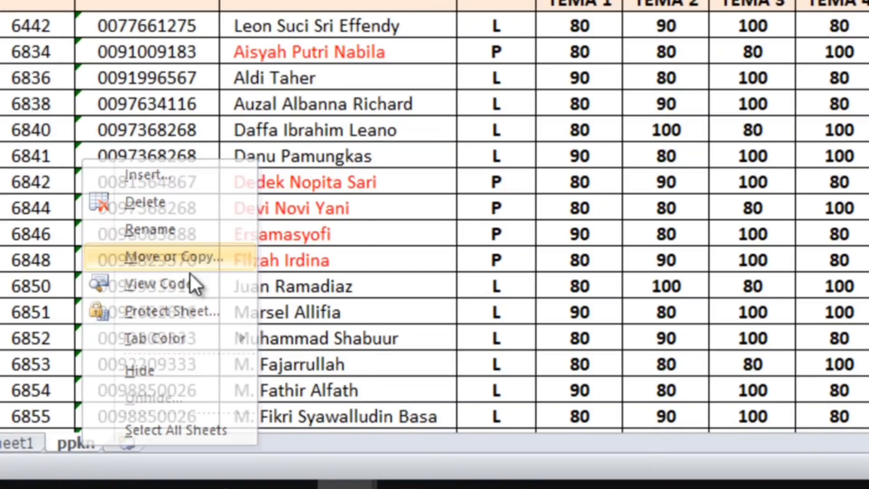
click(85, 250)
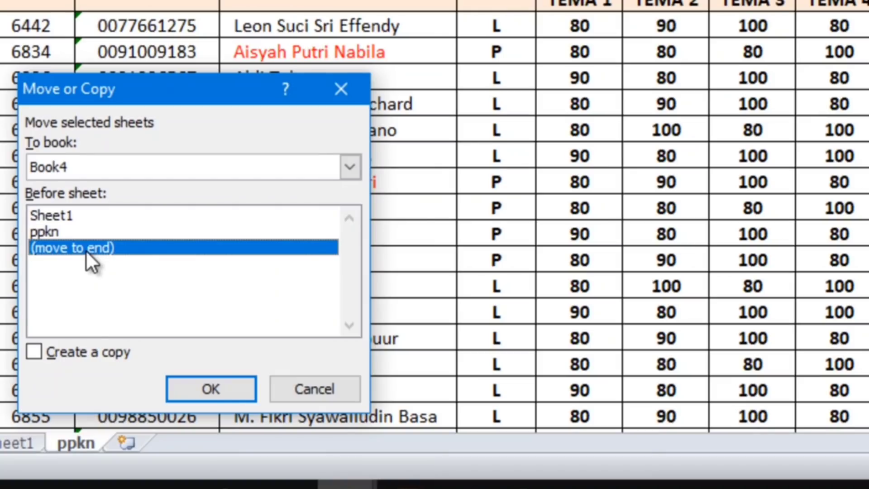
click(87, 352)
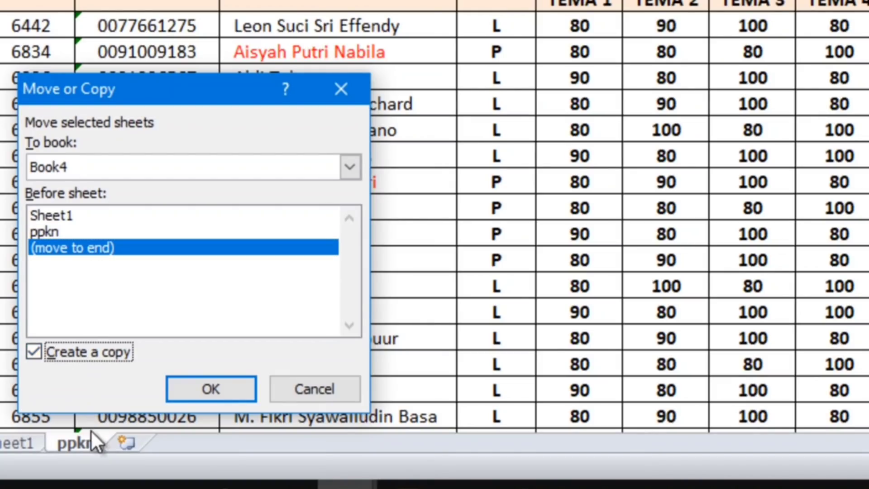
click(199, 392)
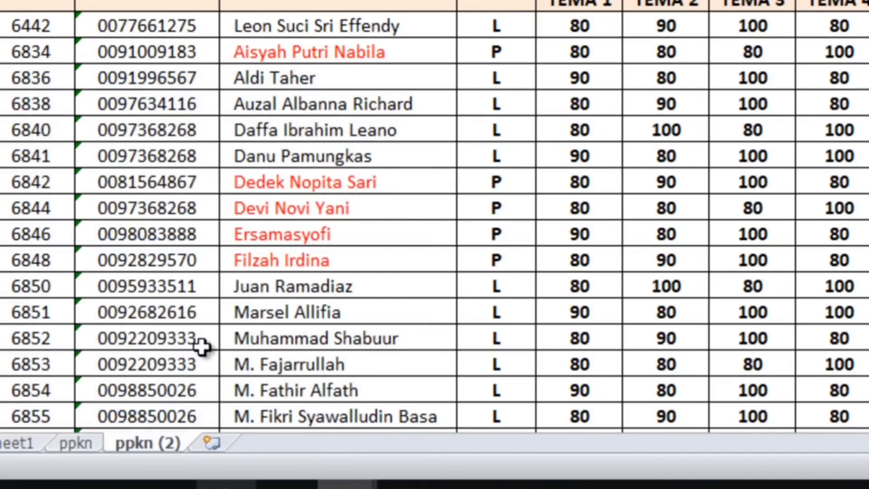
click(317, 226)
click(257, 83)
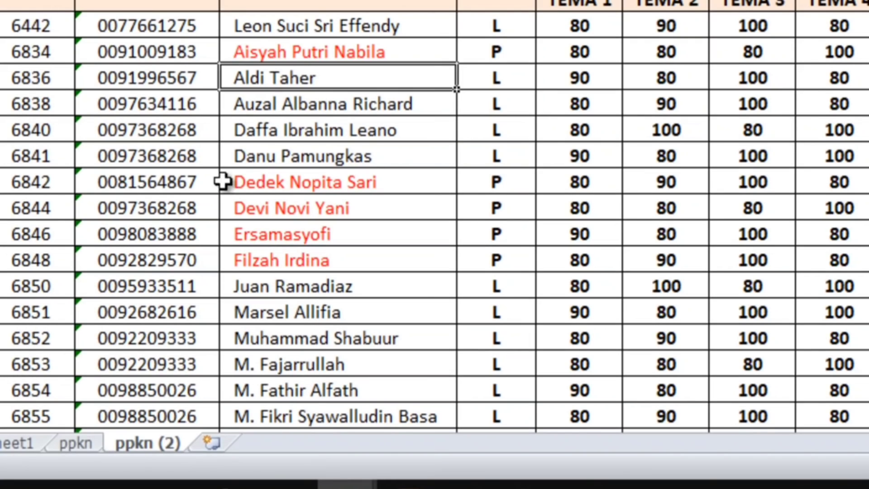
click(215, 208)
click(76, 441)
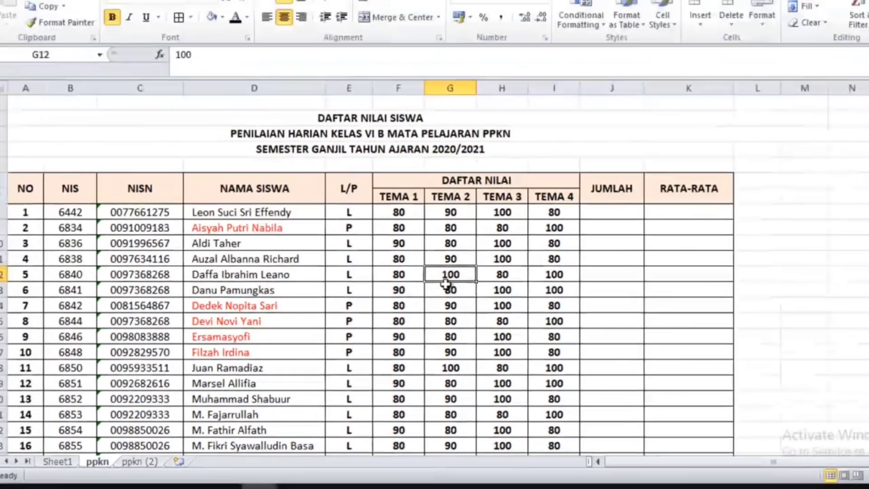
Step: On the copied worksheet ppkn (2), replace PPKN in the row 3 title with BAHASA INDONESIA
click(148, 442)
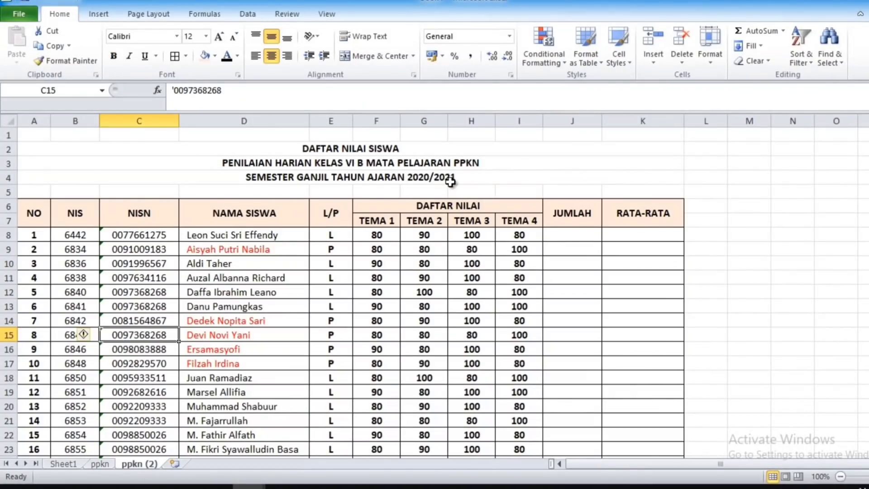
click(256, 162)
drag(382, 92, 423, 91)
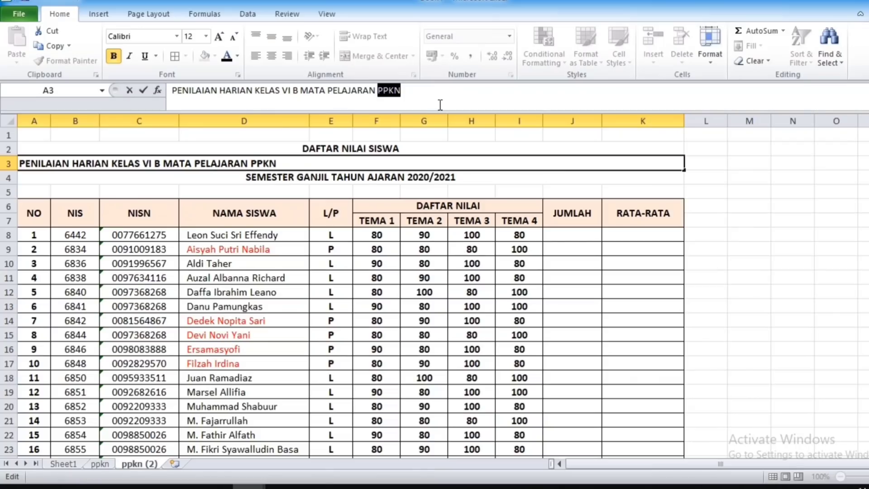
text(bahasa indonesi)
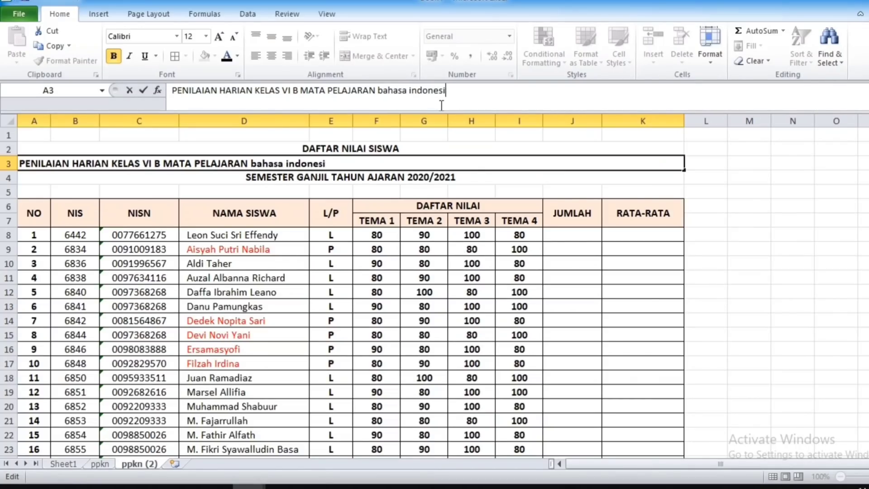
key(BackSpace)
key(BackSpace)
key(BackSpace)
key(BackSpace)
key(BackSpace)
key(BackSpace)
key(BackSpace)
key(BackSpace)
key(BackSpace)
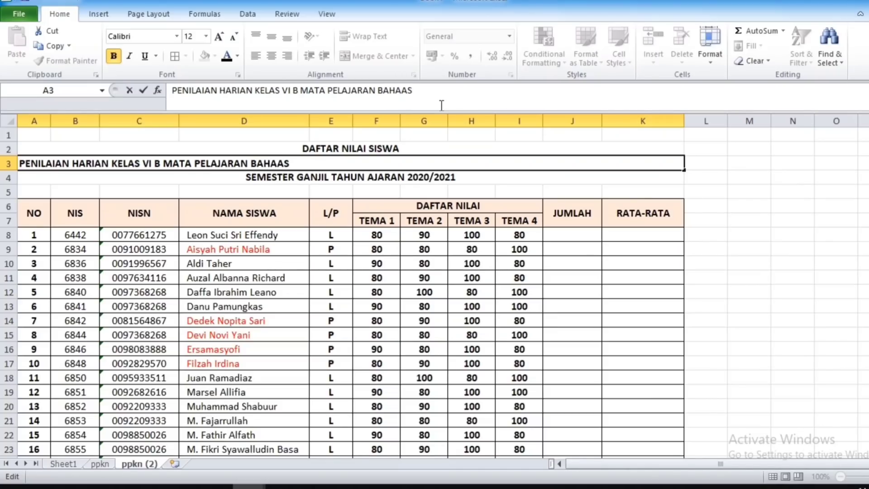
text(DONESIA)
key(Return)
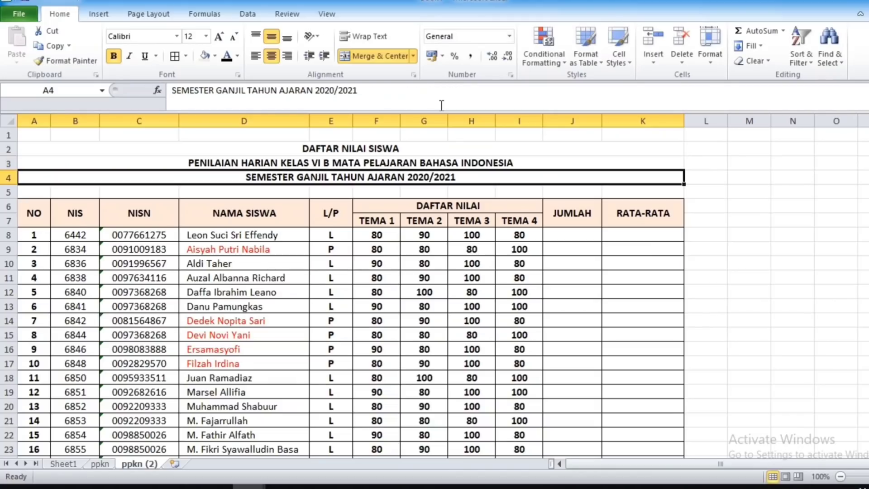
Step: Clear the TEMA 1 to TEMA 4 scores in F8:I50 of the copied sheet and check the list down to the last student
click(583, 240)
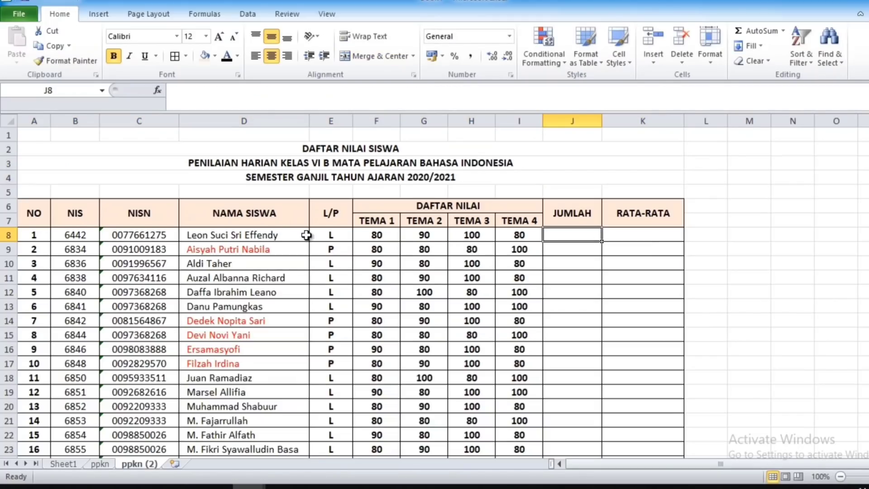
scroll(398, 272, down, 6)
scroll(398, 252, up, 6)
click(368, 230)
scroll(580, 367, down, 12)
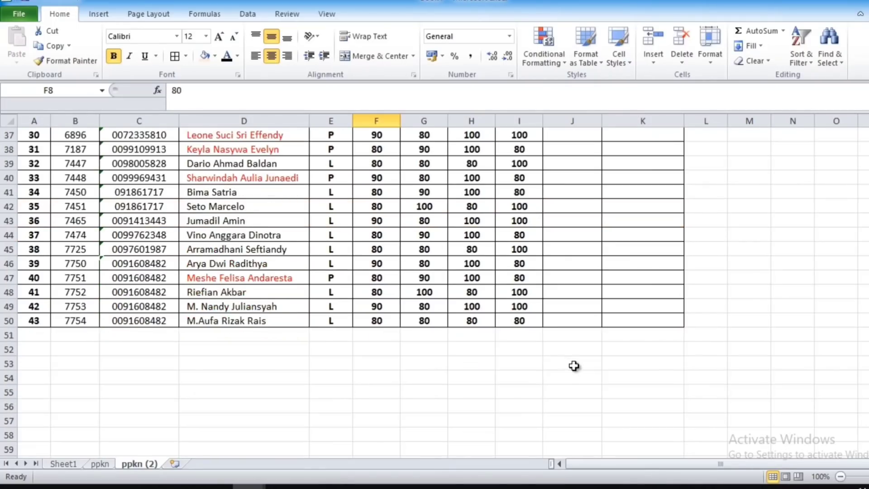
shift+click(528, 323)
scroll(593, 352, up, 12)
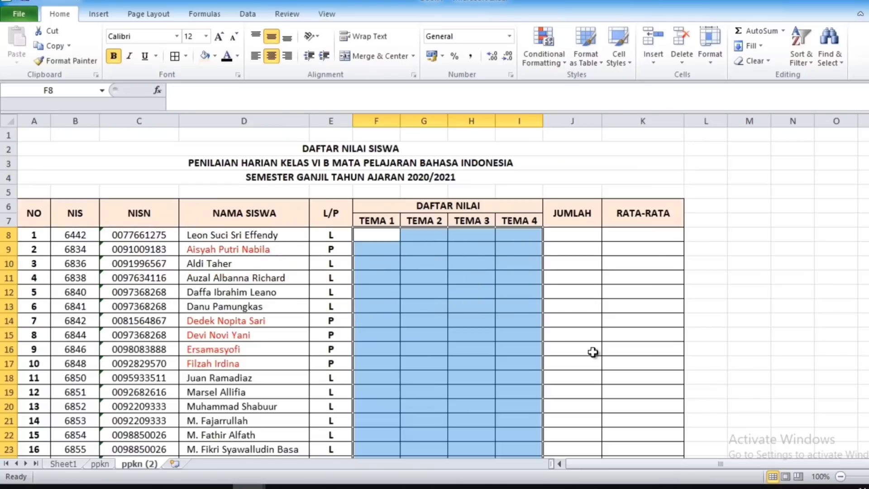
click(588, 362)
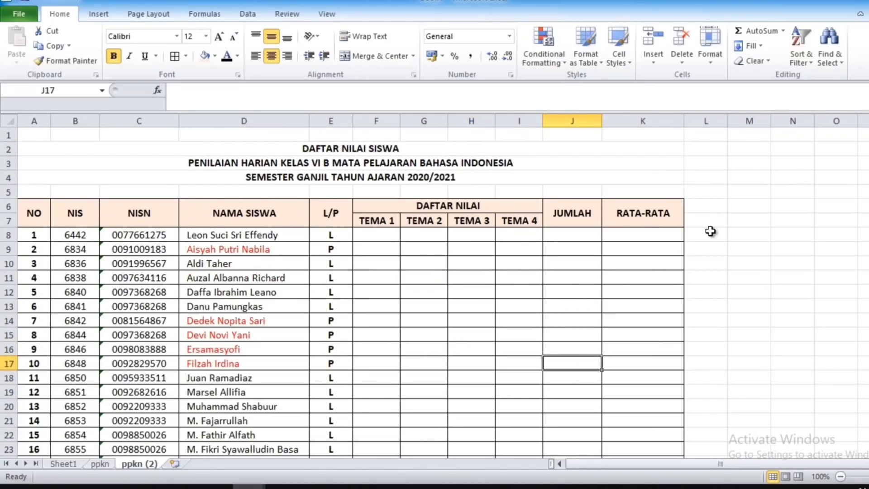
click(575, 281)
scroll(198, 270, down, 3)
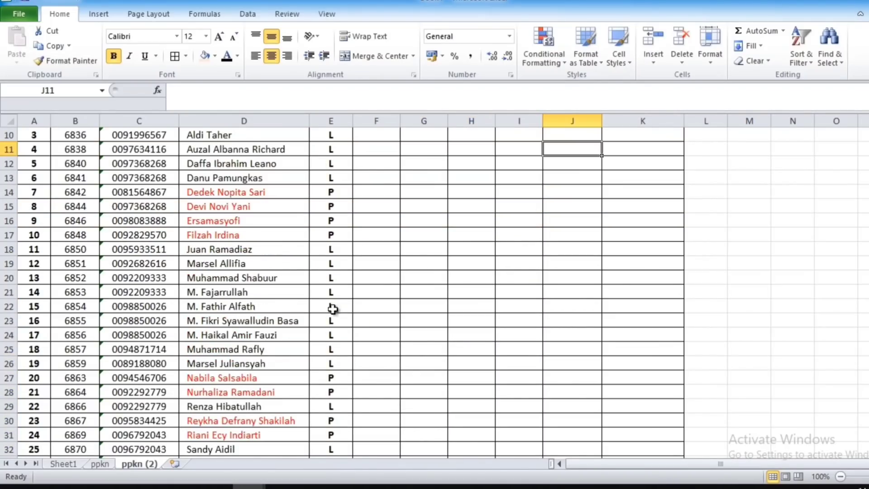
scroll(394, 320, down, 11)
scroll(409, 349, up, 10)
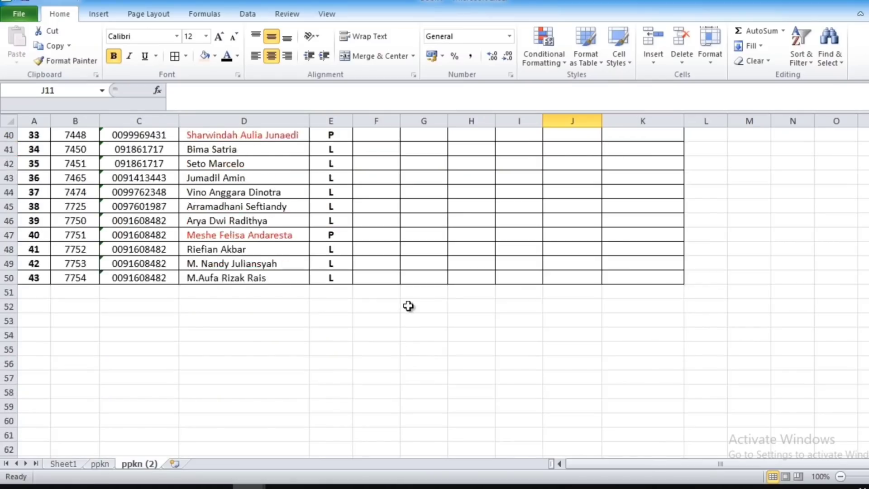
scroll(293, 314, up, 4)
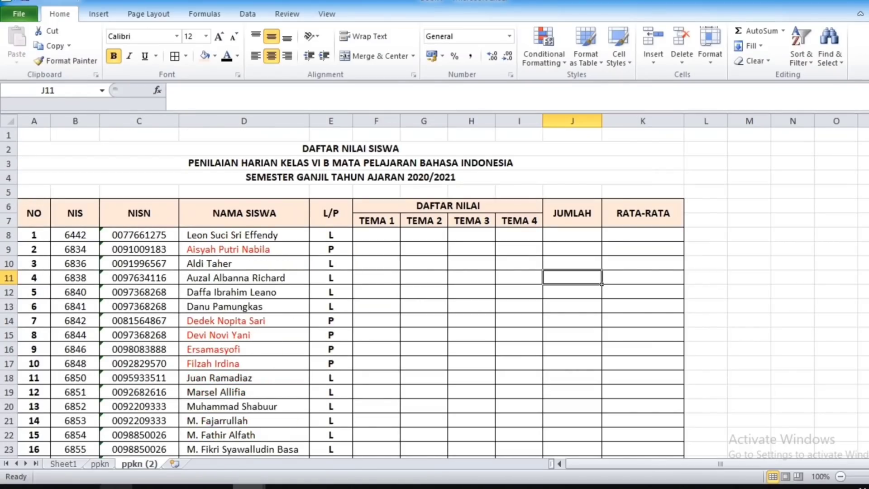
Step: Rename the copied worksheet ppkn (2) as b.IND
right_click(146, 464)
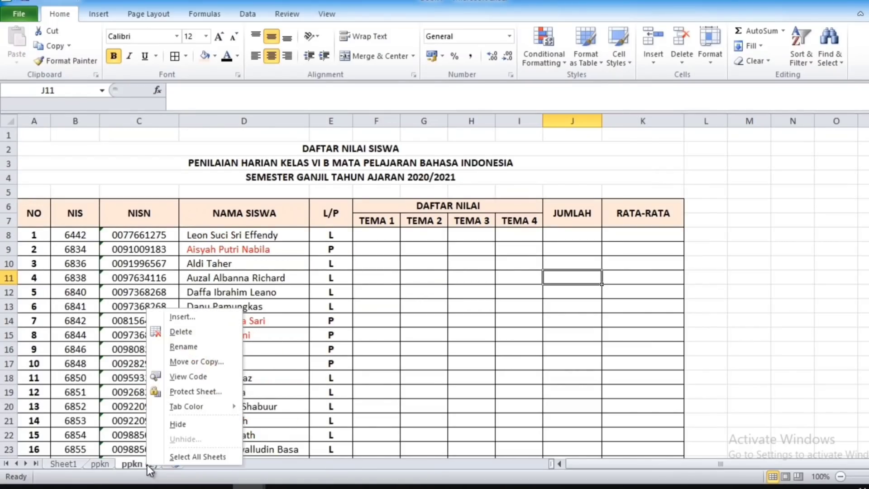
click(220, 352)
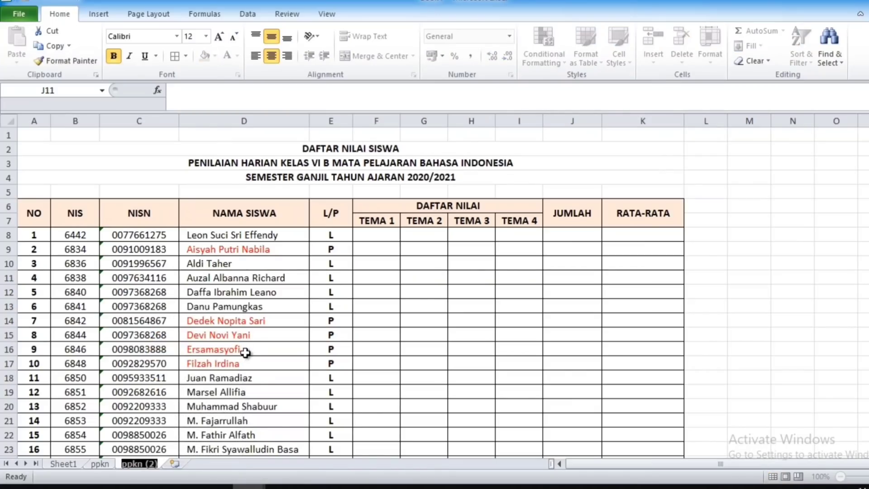
text(b.IND)
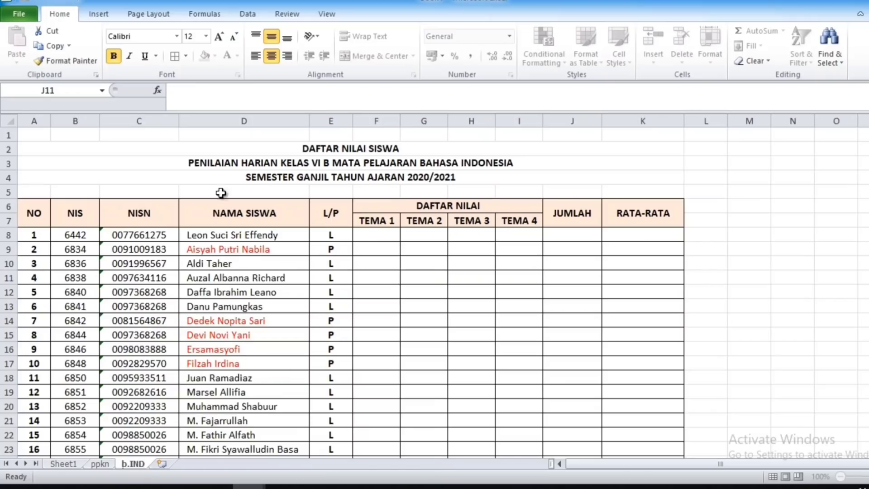
click(303, 335)
click(547, 383)
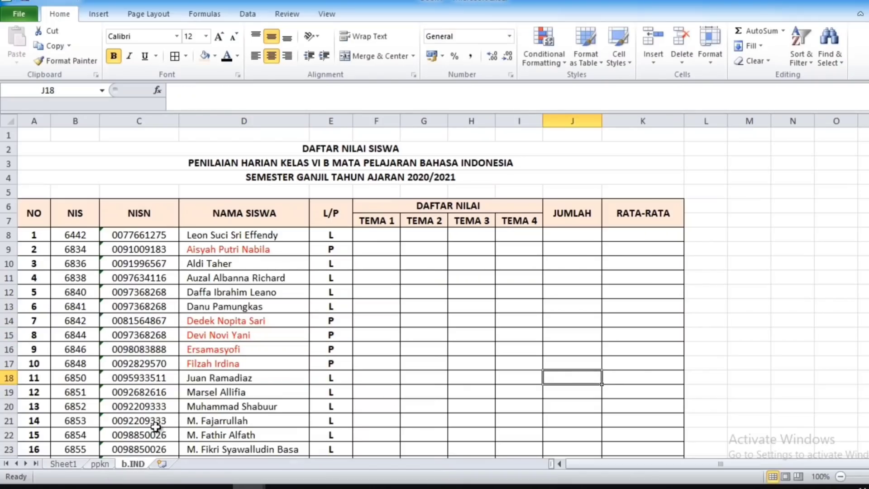
Step: Create a copy of the b.IND worksheet at the end of the workbook
right_click(137, 461)
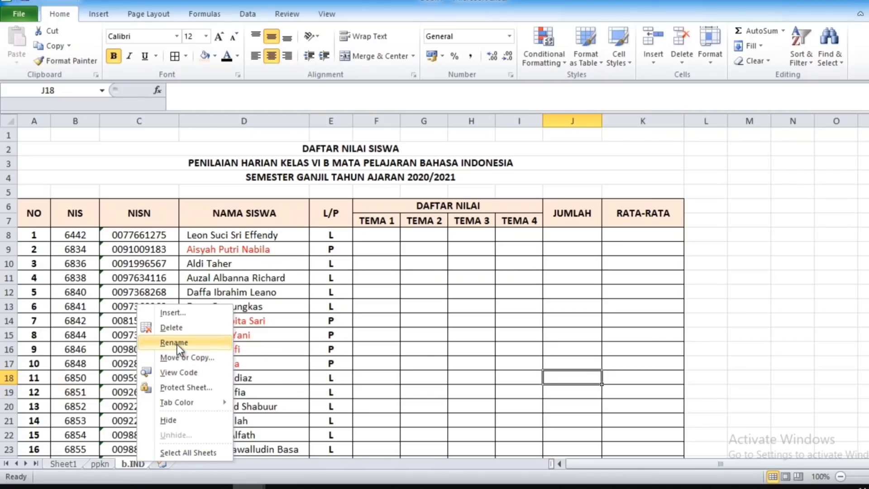
click(192, 360)
click(152, 417)
click(134, 365)
click(202, 431)
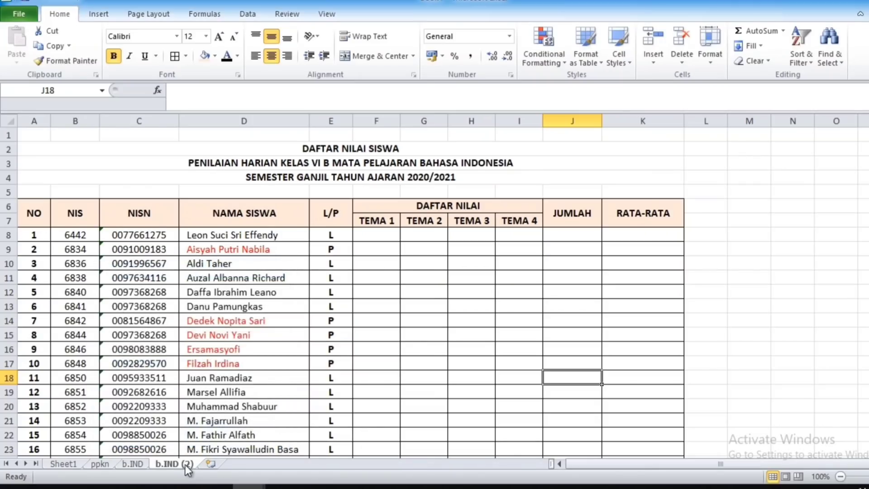
Step: Rename the copied worksheet b.IND (2) as IPA
right_click(179, 466)
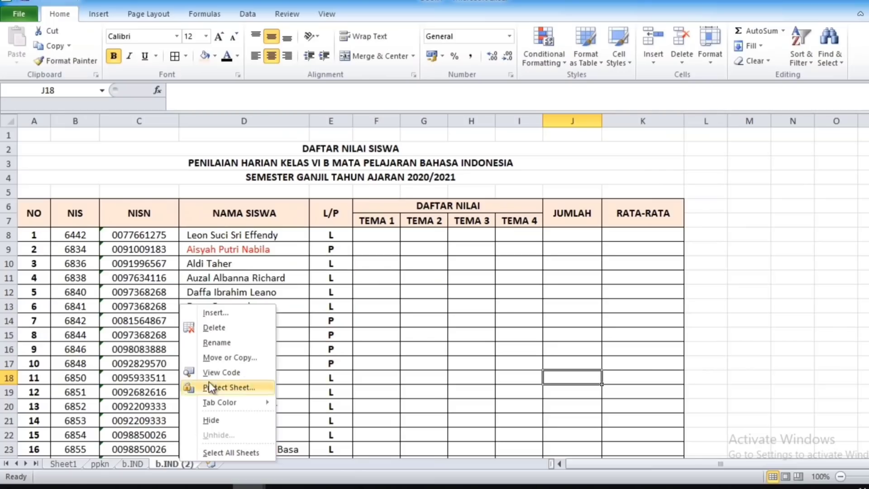
click(217, 345)
text(IPA)
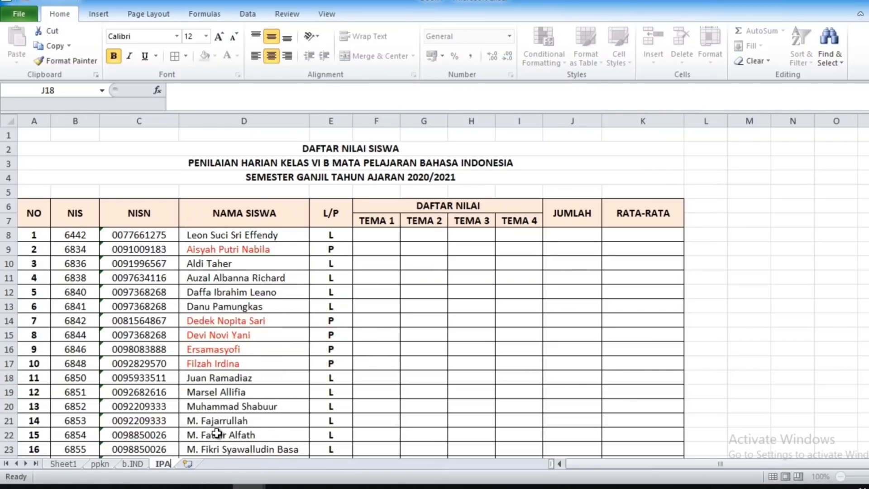
click(519, 321)
Step: On the IPA worksheet, replace BAHASA INDONESIA in the row 3 title with IPA
click(435, 160)
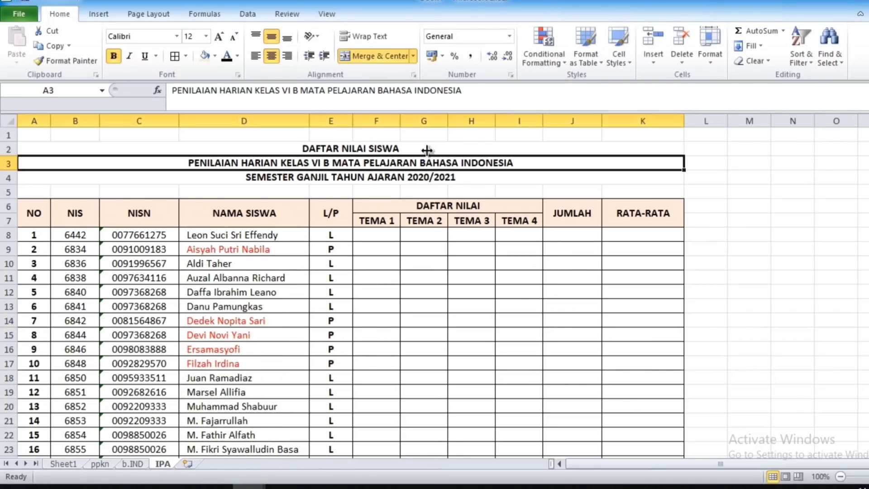
click(384, 90)
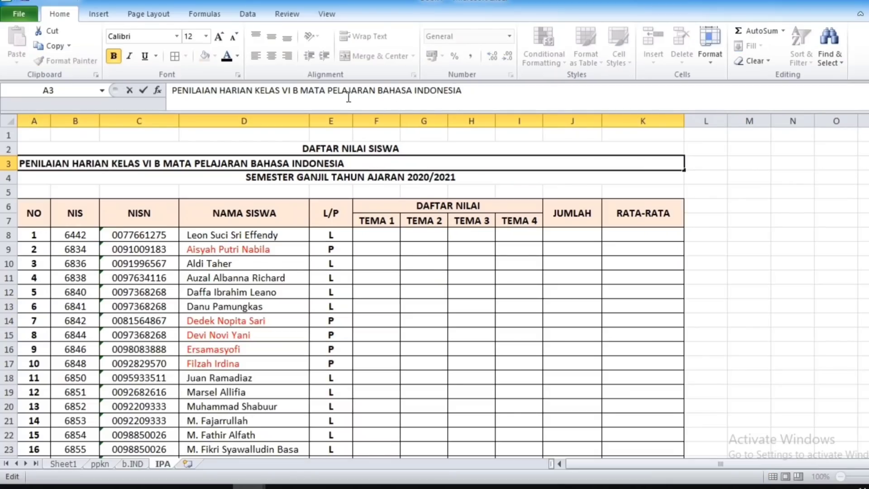
drag(381, 90, 486, 96)
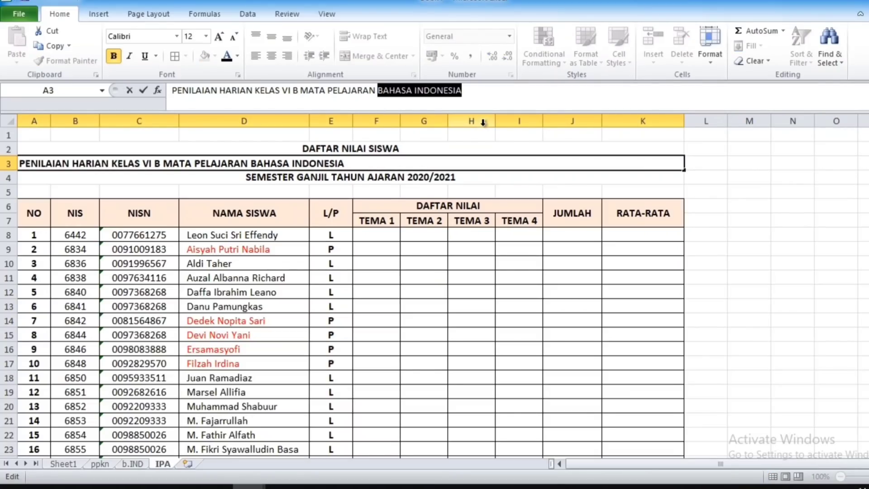
text(IPA)
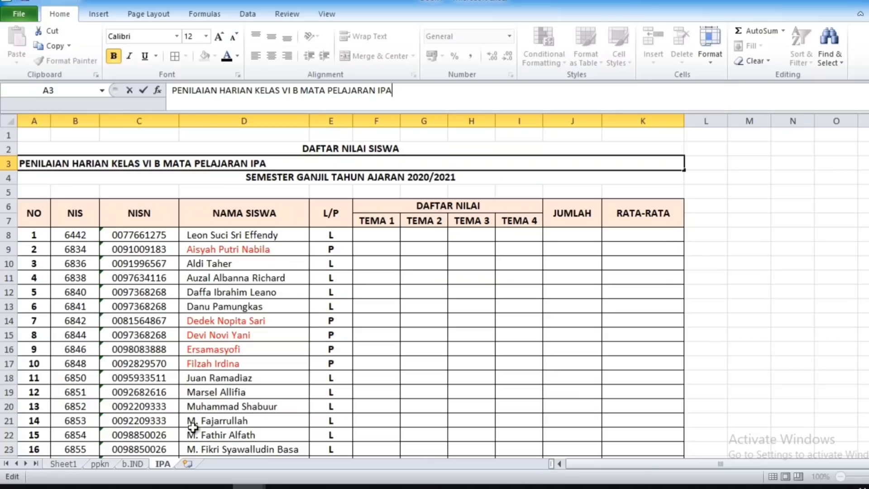
Step: Compare the ppkn, b.IND and IPA worksheets and look through the empty score table on the IPA sheet
click(99, 463)
click(129, 464)
click(161, 464)
click(471, 306)
click(606, 259)
click(462, 239)
click(431, 304)
scroll(417, 367, down, 10)
scroll(416, 370, up, 5)
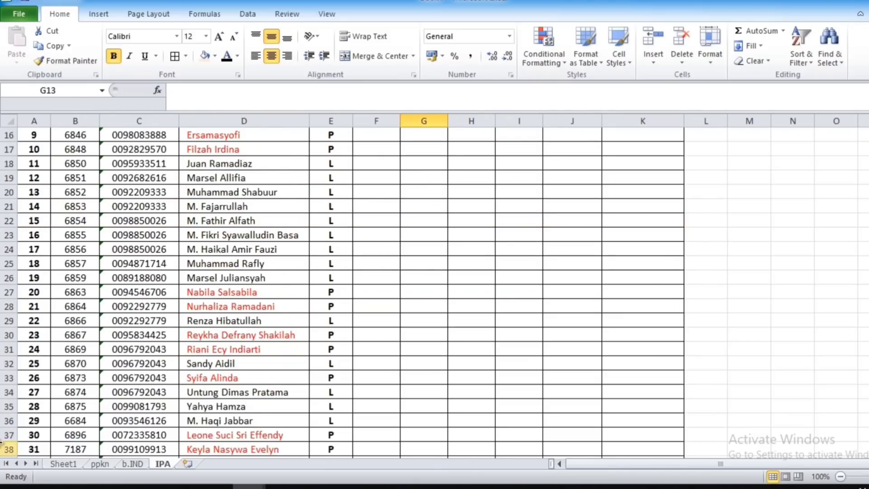
Step: Create a copy of the IPA worksheet at the end of Book4
right_click(167, 462)
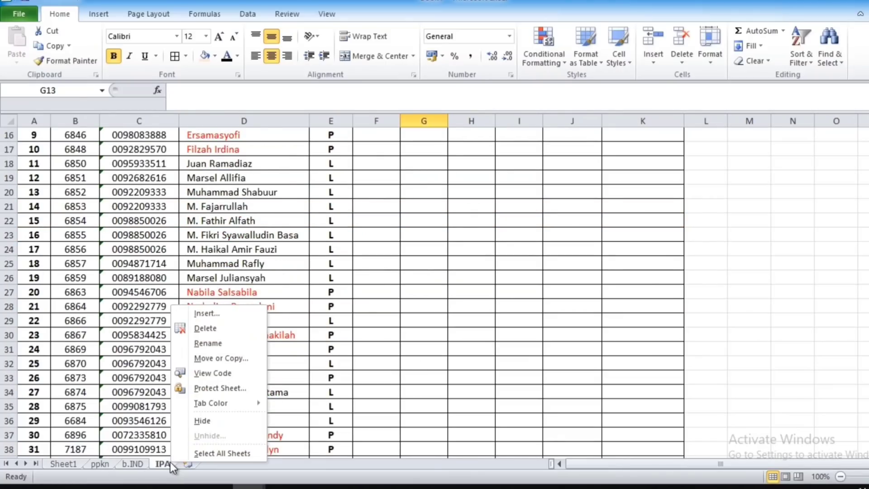
click(224, 361)
click(165, 411)
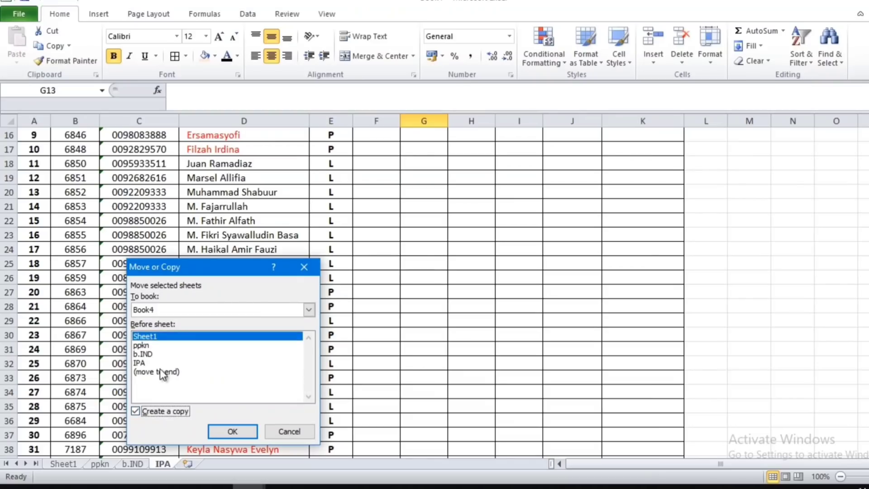
click(159, 363)
click(166, 372)
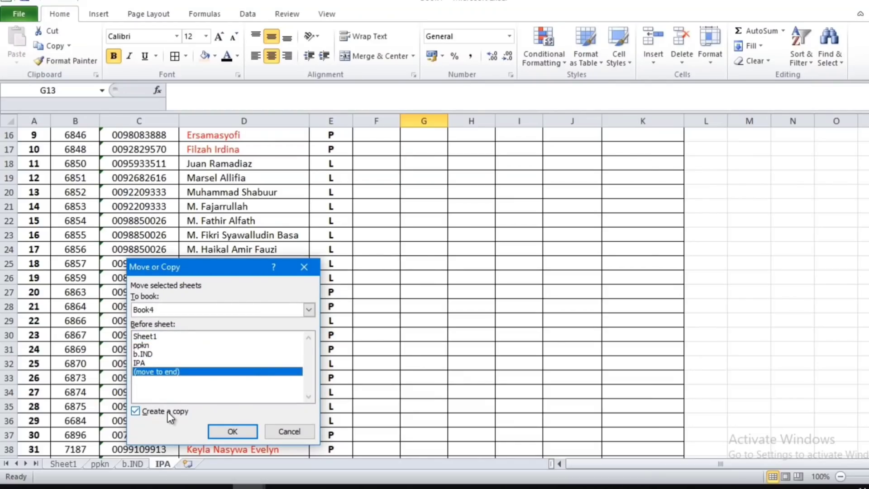
click(232, 432)
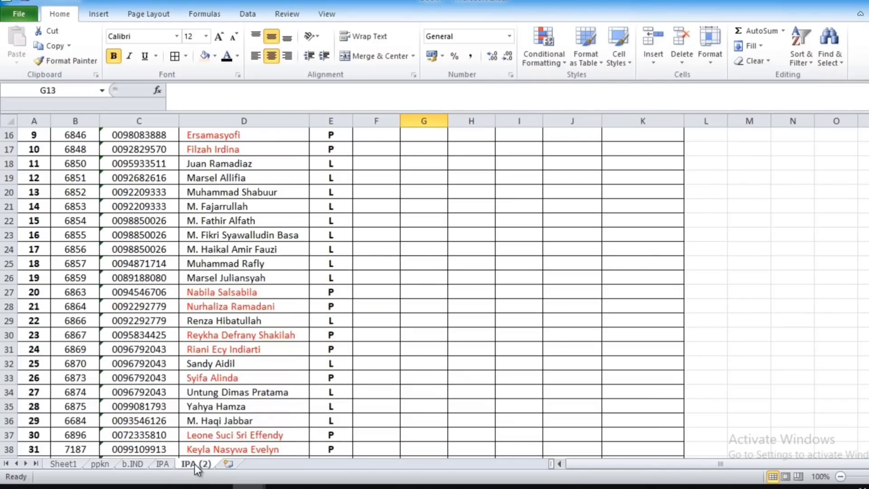
Step: Rename the copied worksheet IPA (2) as IPS
right_click(195, 464)
click(226, 342)
text(IPS)
click(292, 347)
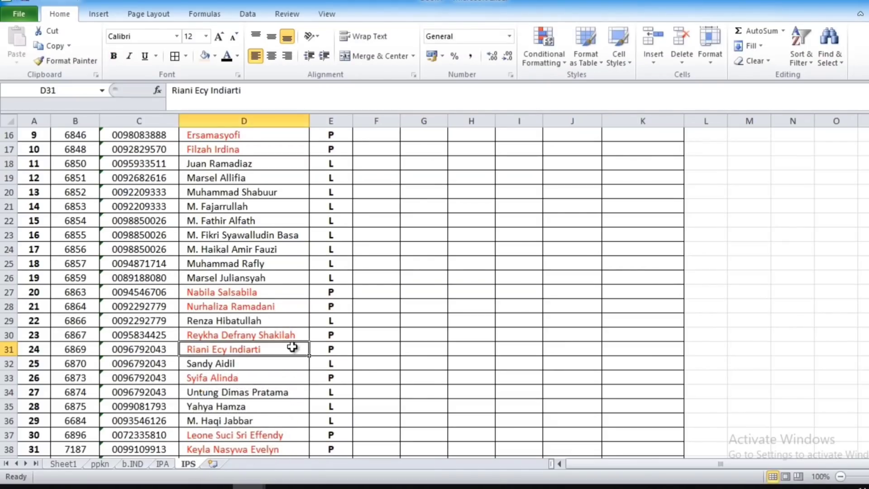
Step: On the IPS worksheet, replace IPA in the row 3 title with IPS
scroll(292, 347, up, 5)
click(329, 156)
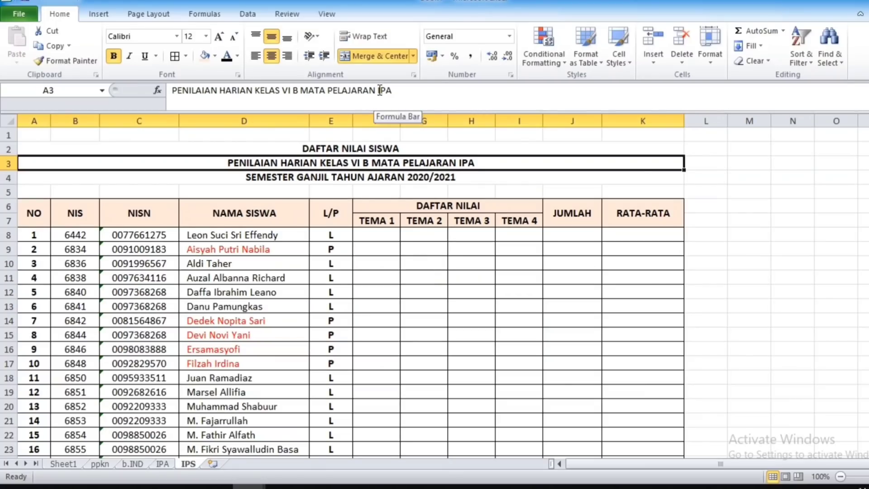
double_click(380, 90)
text(IPS)
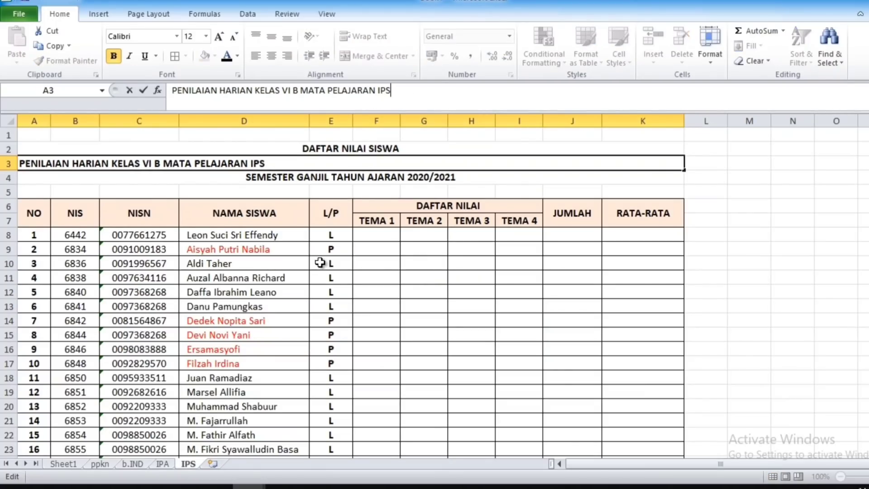
click(470, 303)
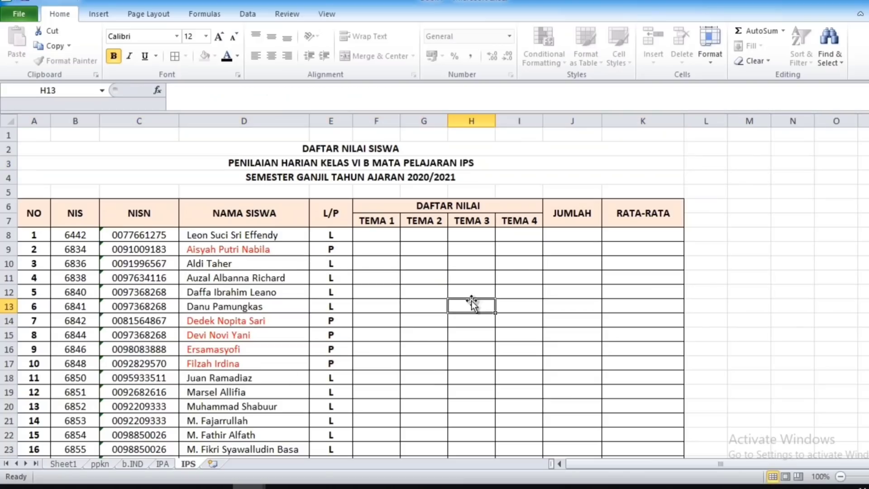
Step: Create a copy of the IPS worksheet at the end of Book4
right_click(196, 463)
click(289, 358)
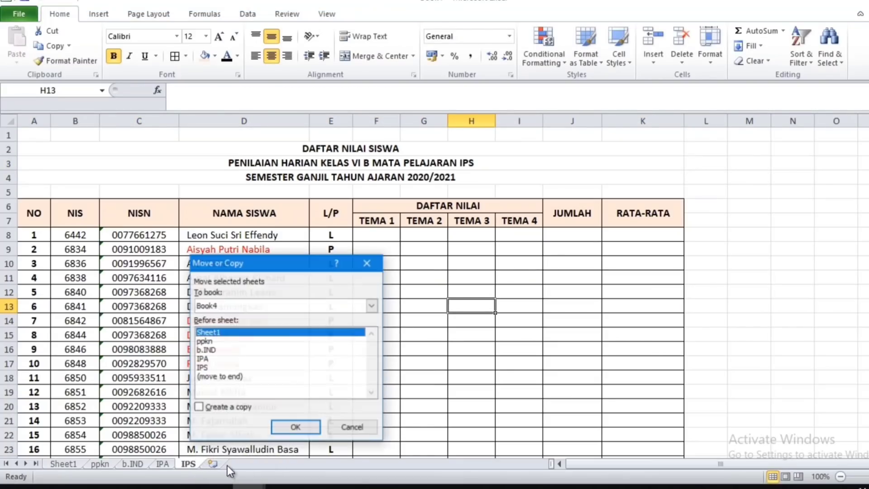
click(232, 376)
click(234, 406)
click(296, 427)
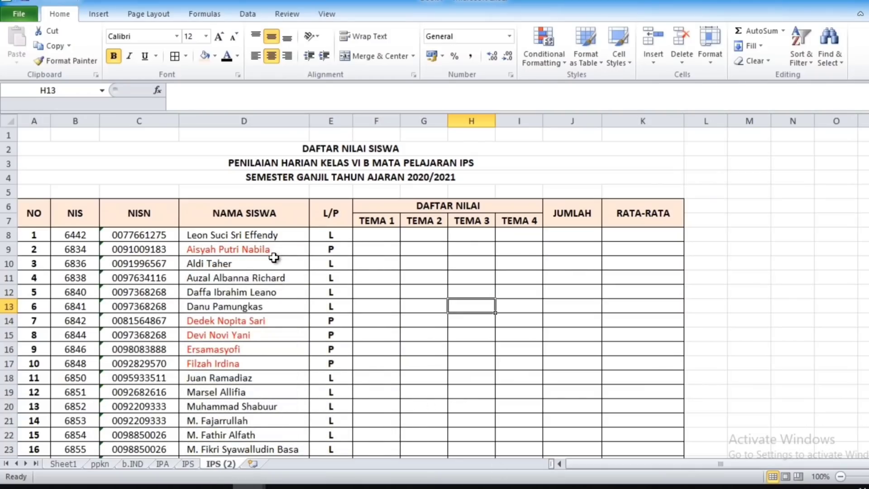
Step: On the copied worksheet IPS (2), replace IPS in the row 3 title with SBDP
click(381, 164)
drag(377, 91, 414, 98)
click(395, 100)
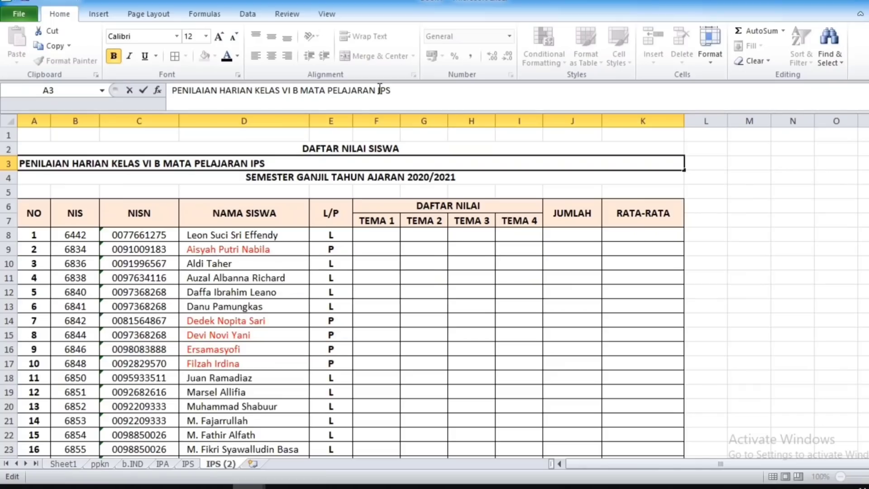
text(SBDP)
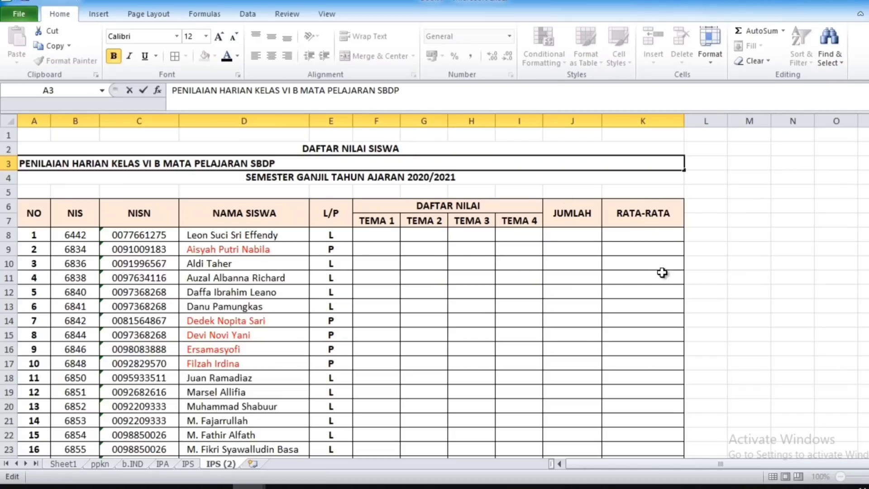
click(506, 266)
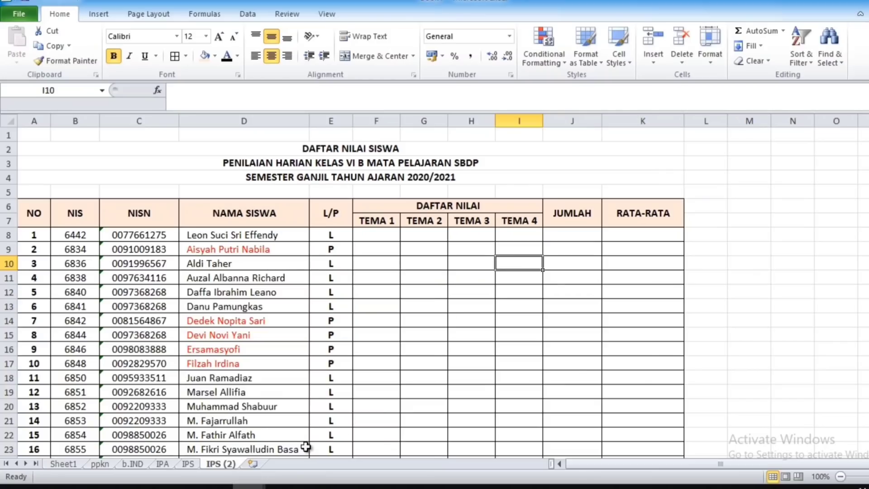
Step: Rename the copied worksheet IPS (2) as SBDP
right_click(226, 466)
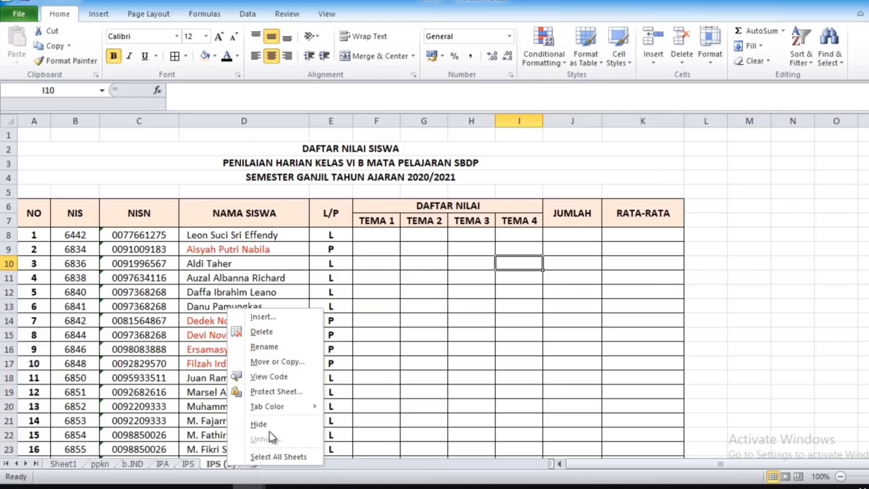
click(268, 348)
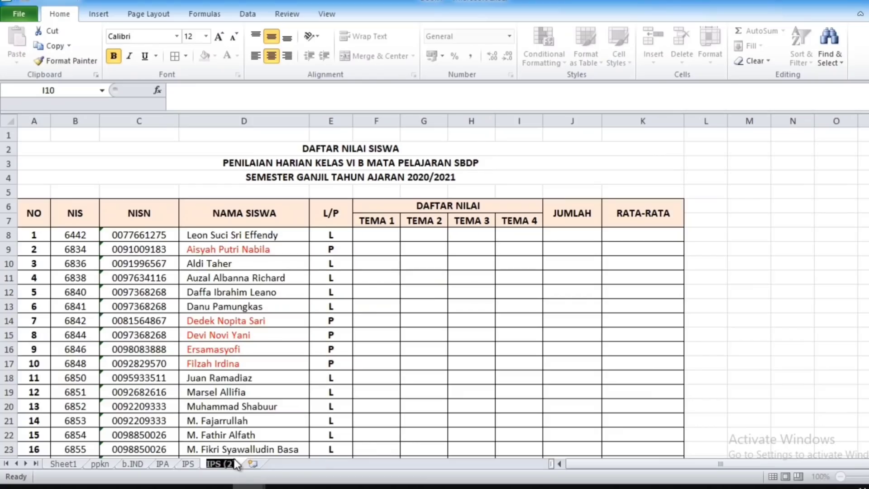
key(Return)
key(BackSpace)
key(BackSpace)
key(BackSpace)
key(BackSpace)
key(BackSpace)
key(BackSpace)
key(BackSpace)
text(SBDP)
key(Return)
click(410, 337)
Step: Create a copy of the SBDP worksheet at the end of the workbook
right_click(226, 464)
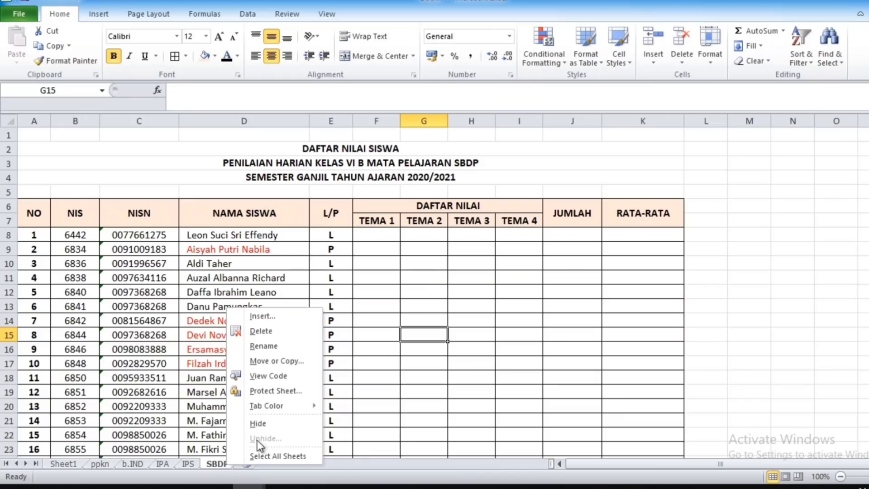
click(280, 359)
click(225, 411)
click(224, 388)
click(290, 430)
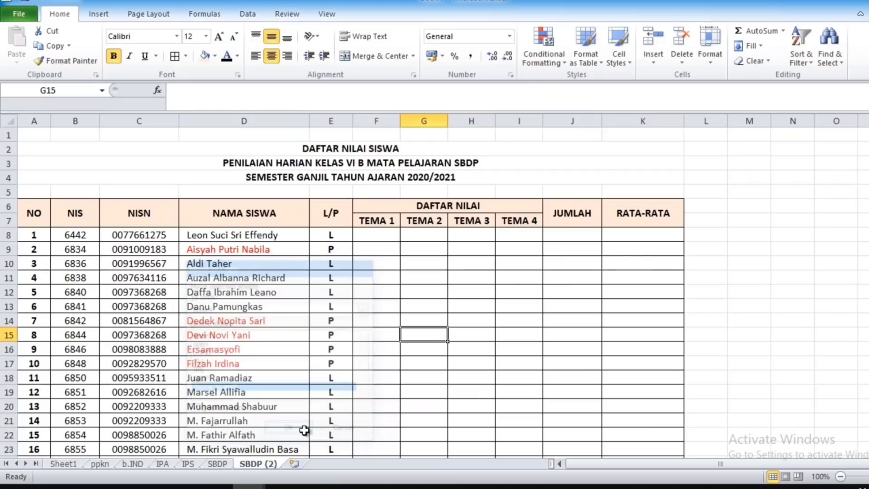
Step: Rename the copied worksheet SBDP (2) as MTK
right_click(266, 464)
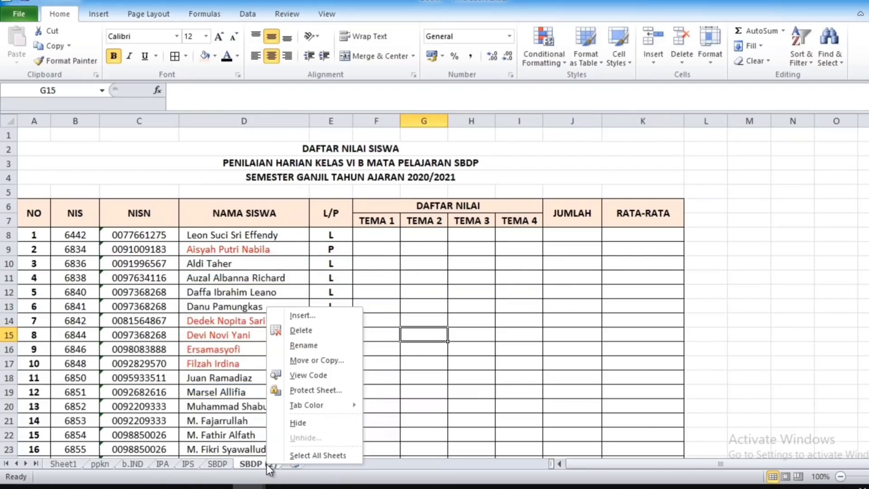
click(311, 350)
text(MTK)
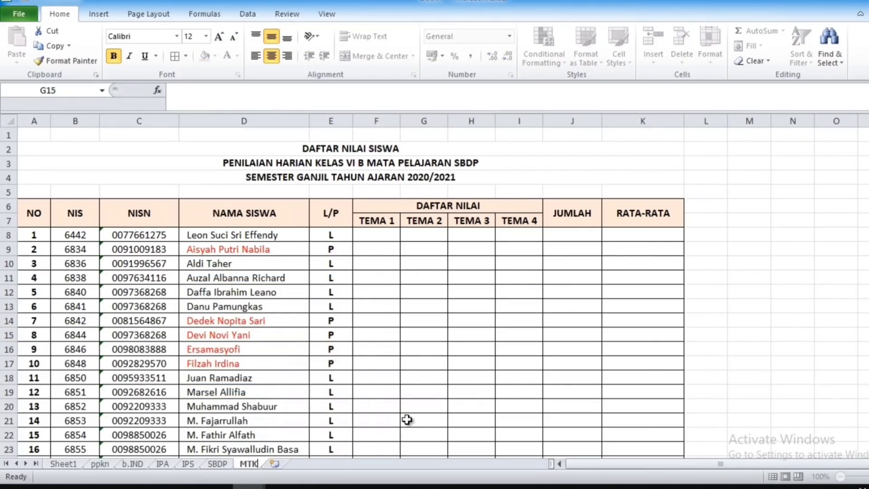
click(388, 389)
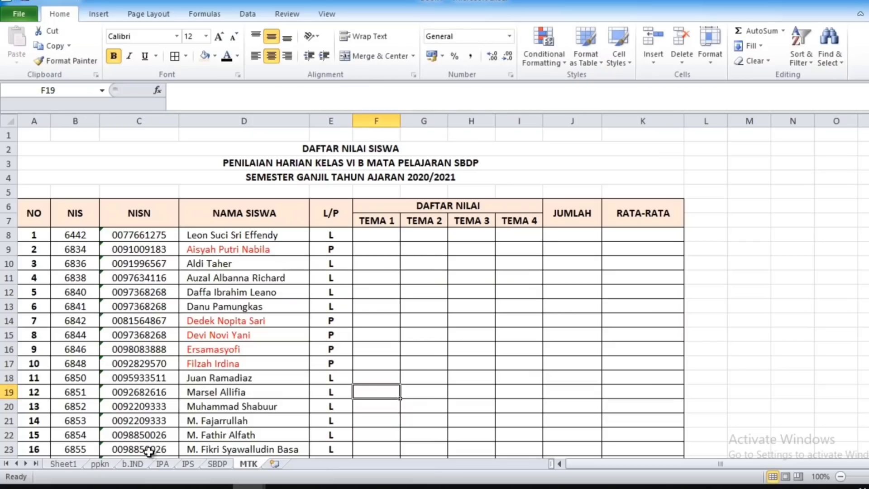
Step: Review the worksheets from Sheet1 through IPS, checking each subject's title and score table
click(67, 459)
click(105, 464)
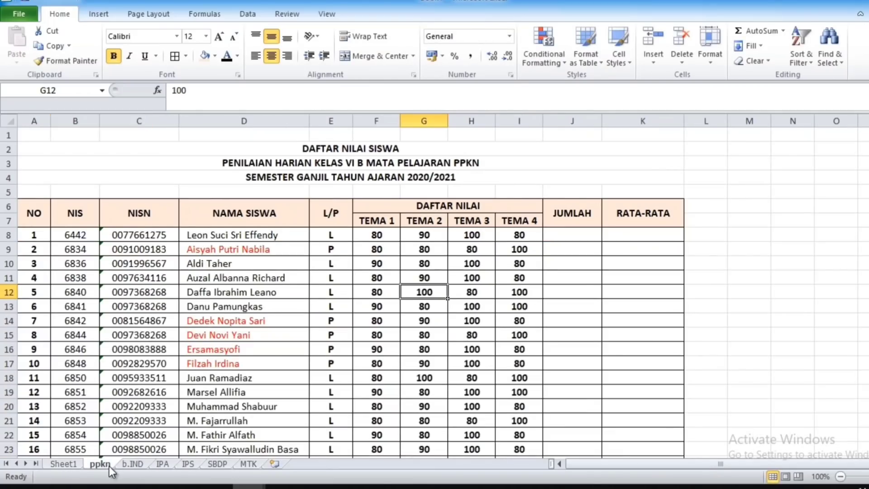
click(137, 464)
scroll(430, 316, down, 10)
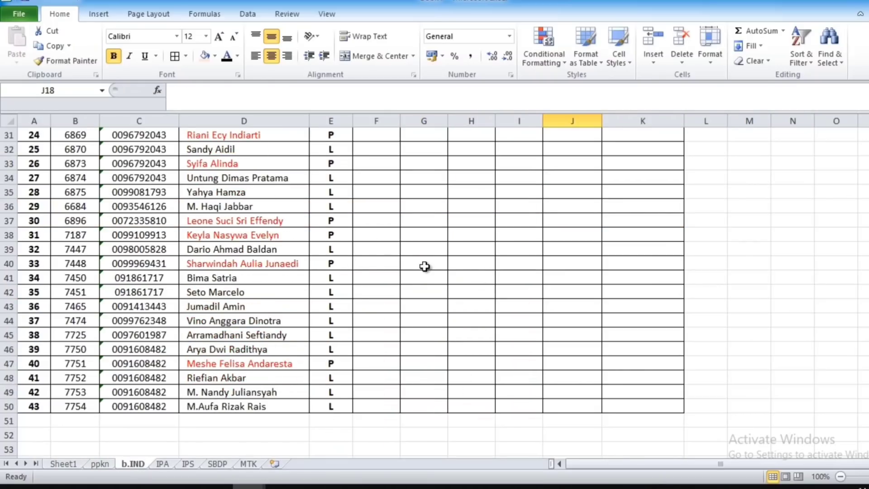
click(162, 463)
scroll(366, 178, up, 5)
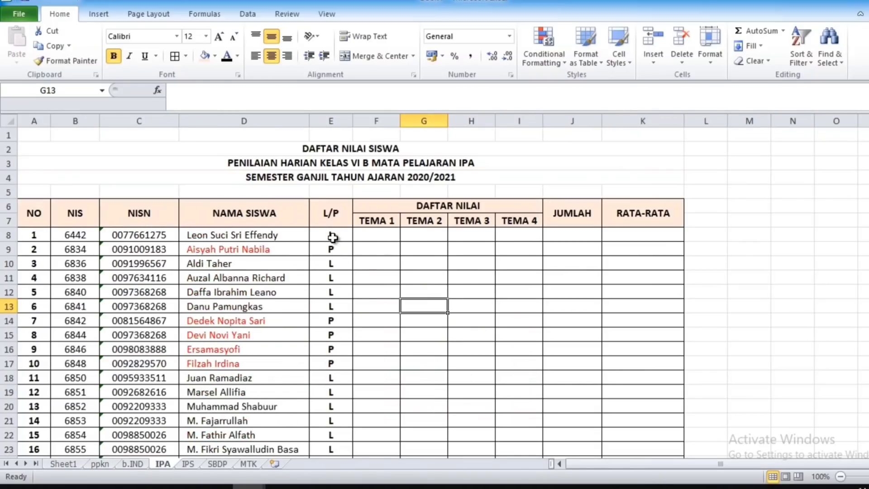
click(383, 236)
drag(491, 233, 520, 235)
click(618, 243)
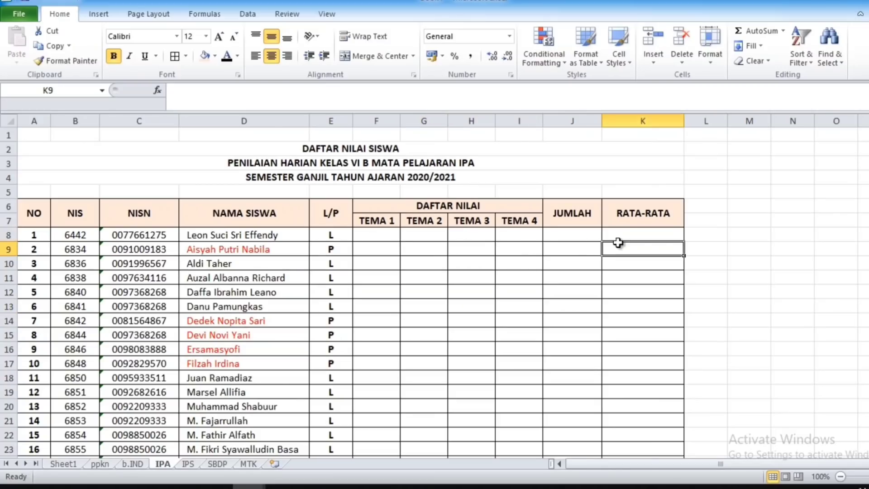
click(193, 462)
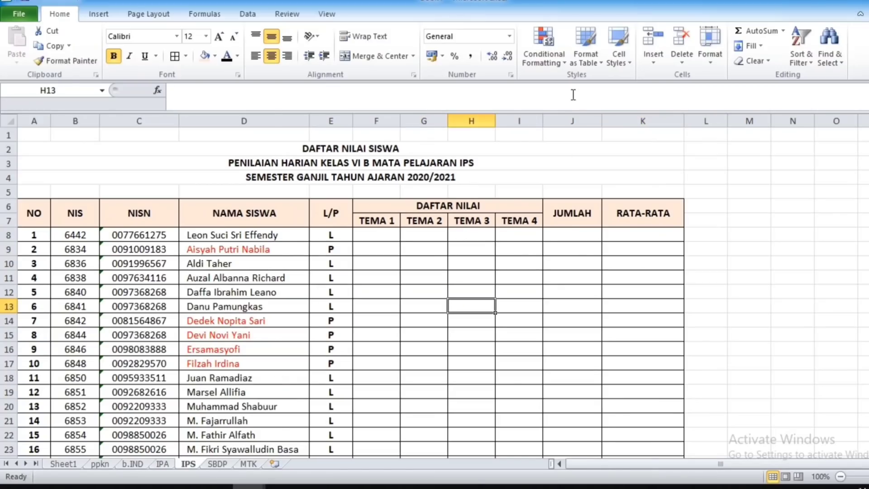
click(510, 149)
click(462, 158)
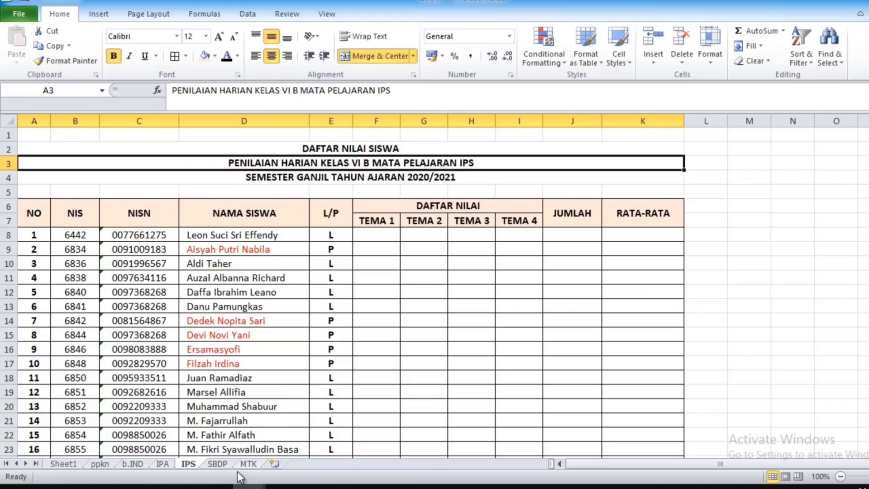
Step: Change the subject in the MTK worksheet's title in row 3 from SBDP to MATEMATIKA
click(217, 462)
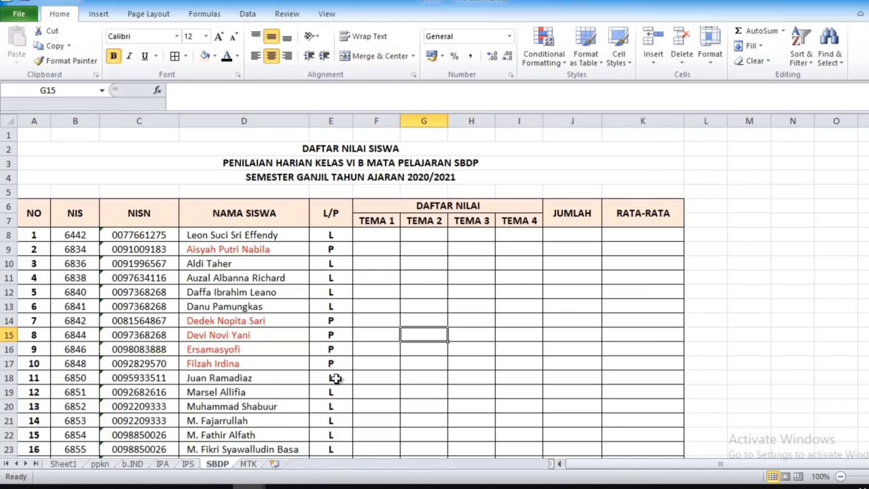
click(256, 466)
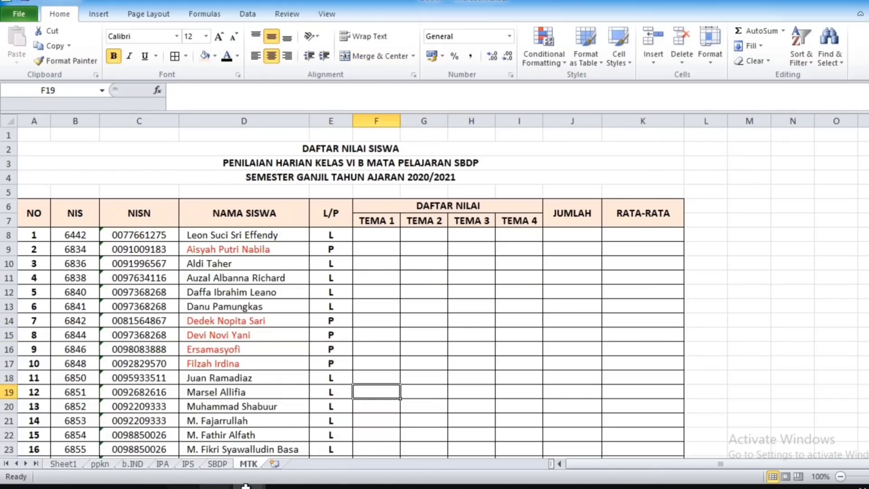
click(345, 168)
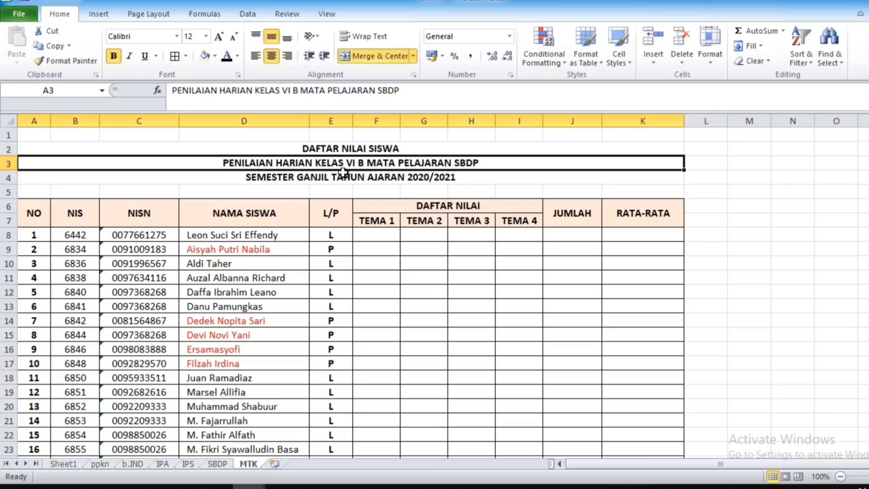
click(379, 90)
key(shift+Home)
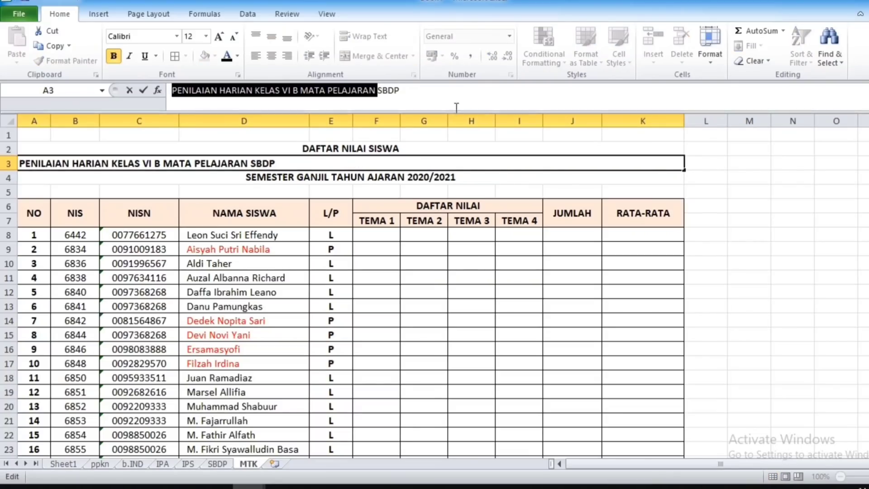
click(399, 90)
double_click(378, 90)
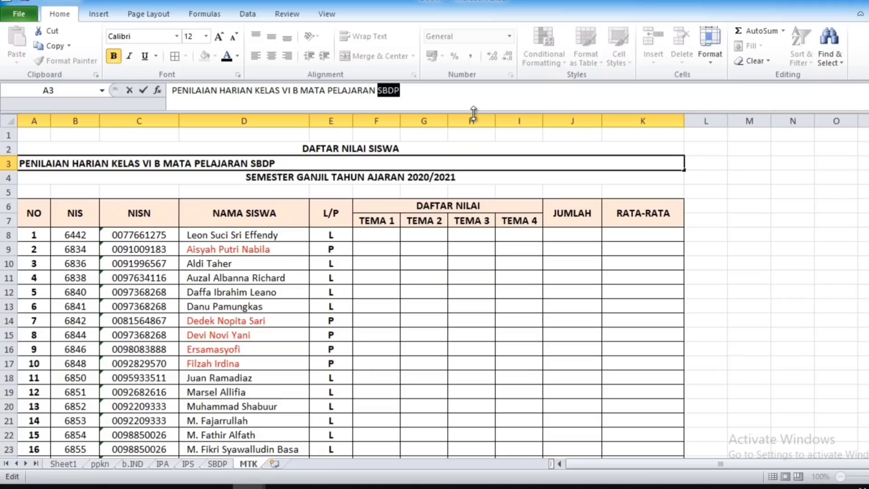
text(MATEMATIKA)
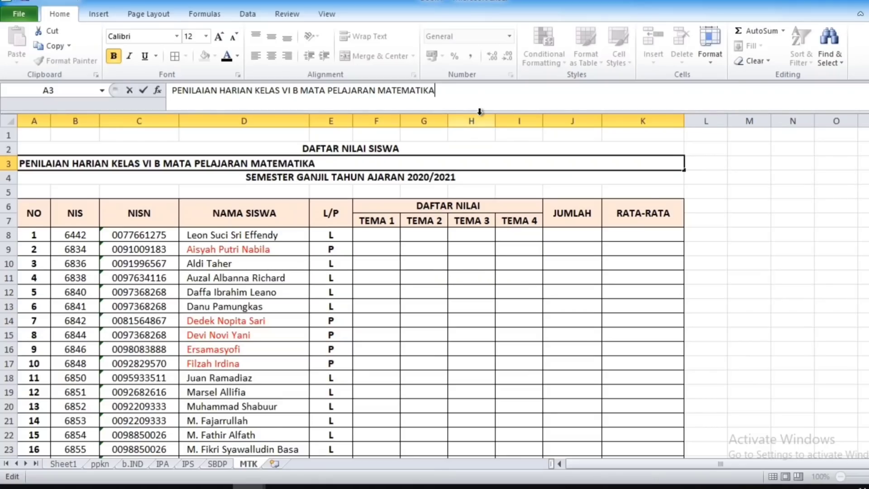
click(548, 249)
scroll(543, 266, down, 5)
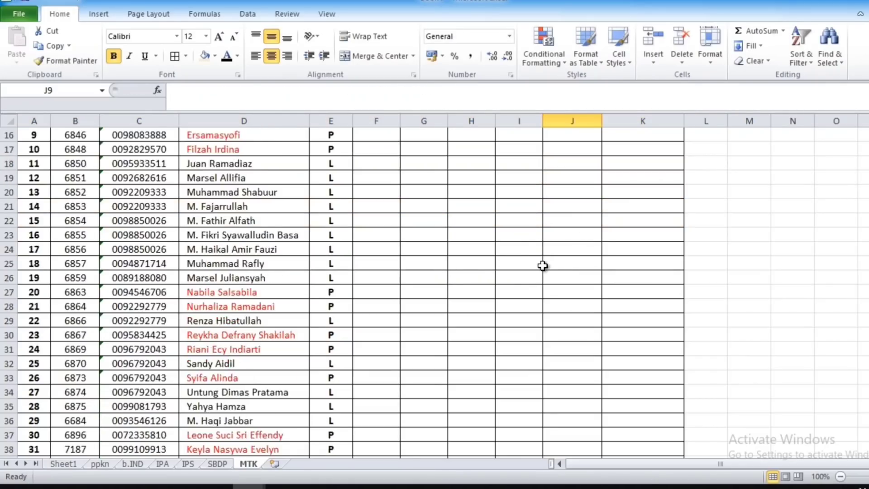
scroll(550, 260, down, 5)
scroll(458, 278, up, 10)
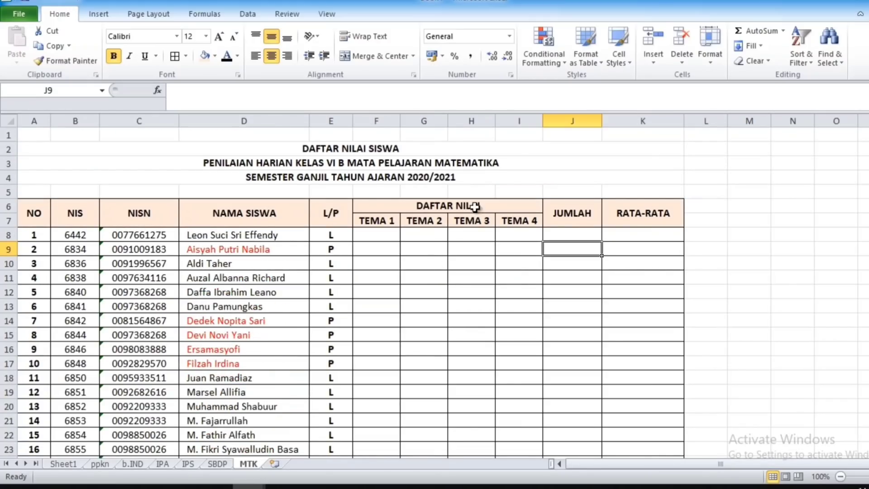
click(379, 300)
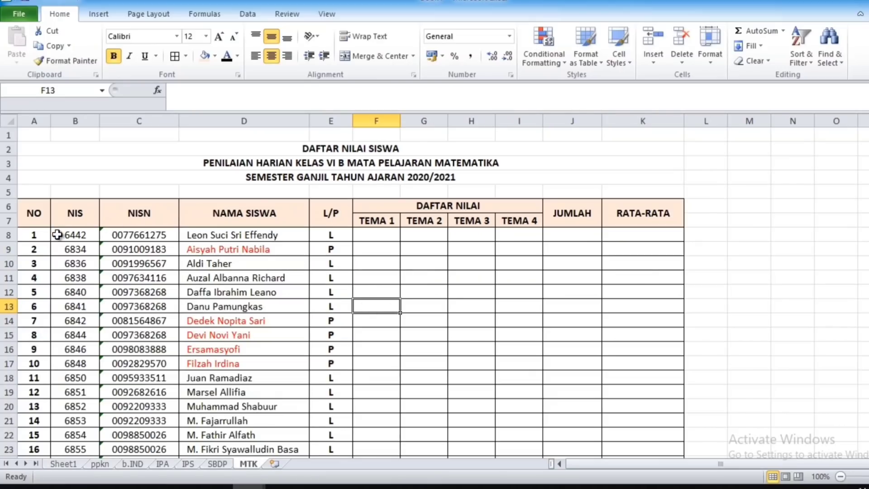